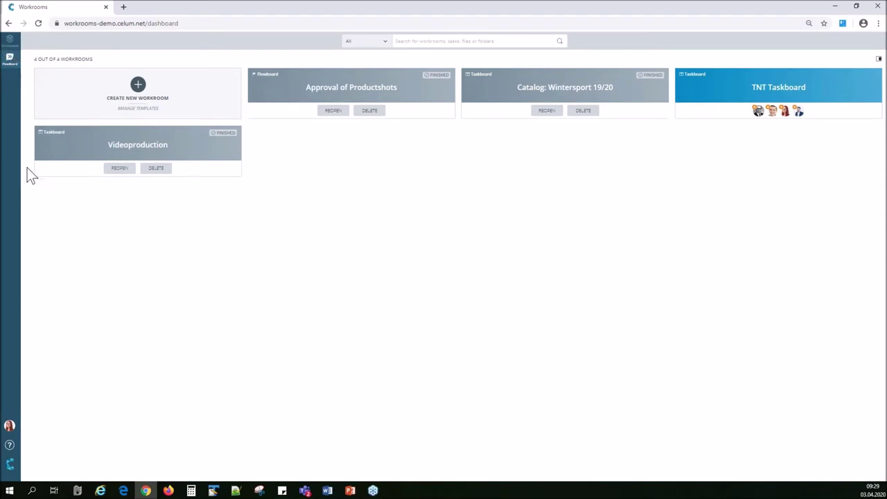
Look through the account language options and help menu without changing anything.
left_click(10, 426)
left_click(71, 376)
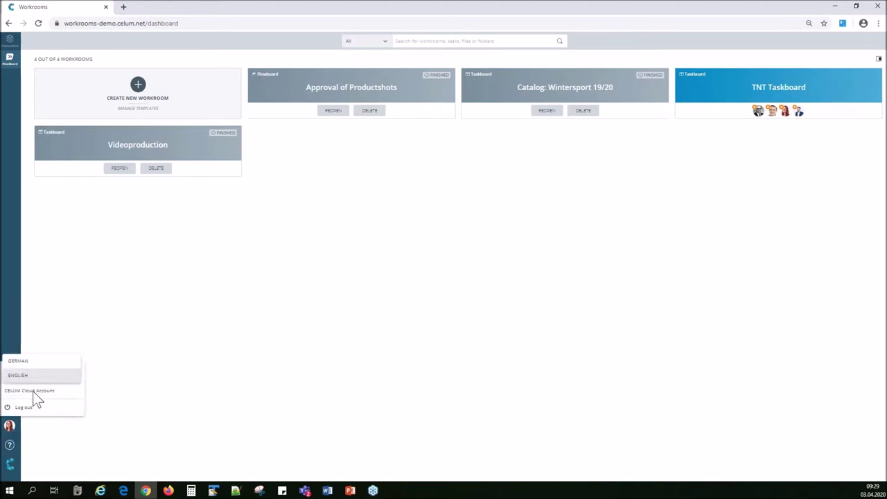
left_click(167, 381)
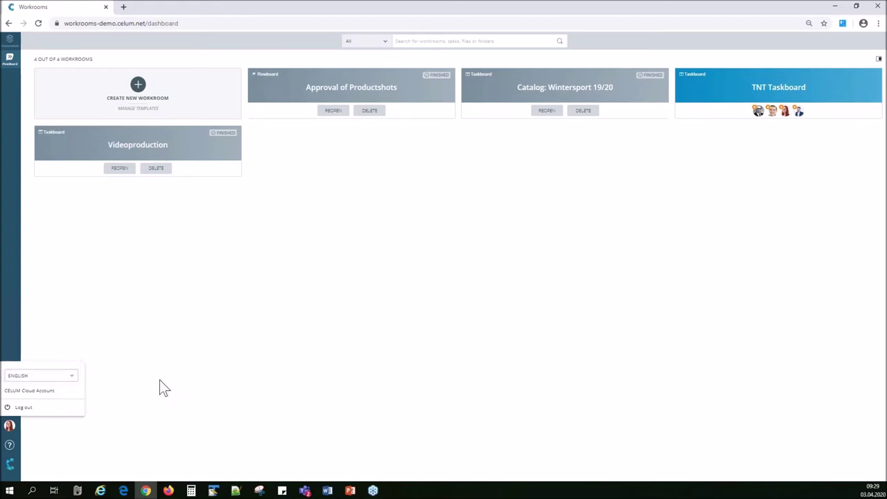
left_click(9, 449)
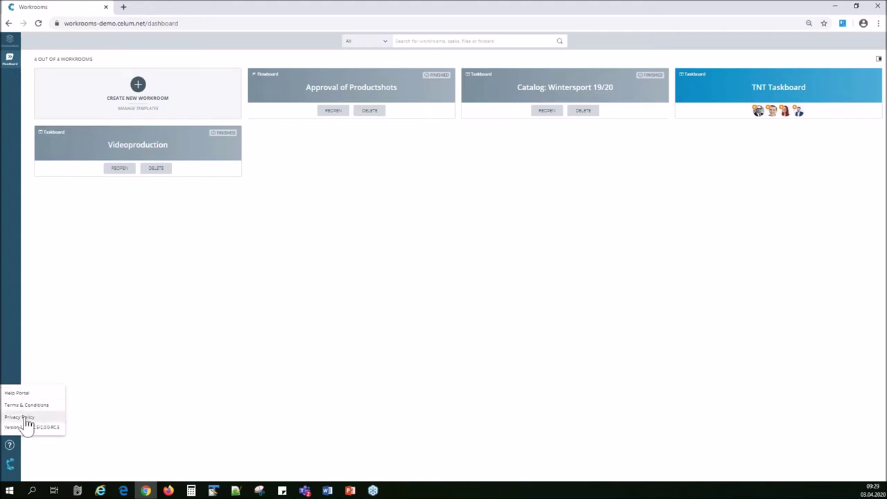
left_click(145, 388)
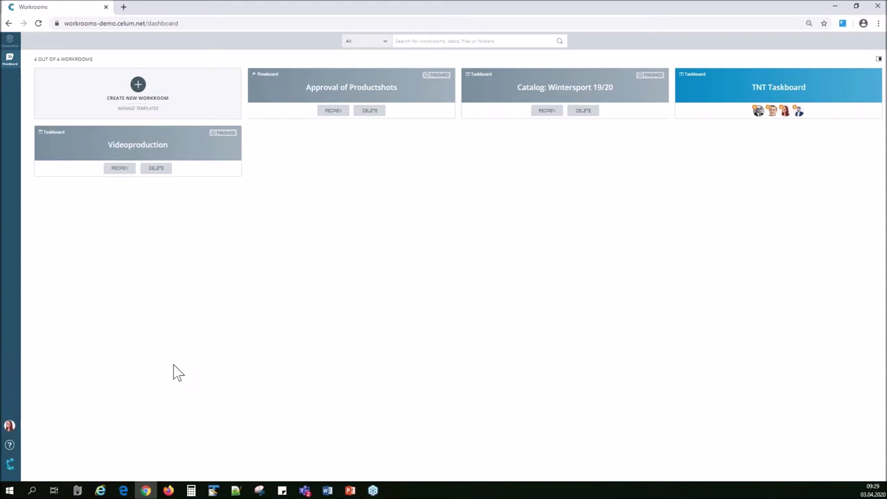
Search workrooms for 'invoicing' with scope All, then 'tnt', and clear the search.
left_click(415, 42)
type("invoicin")
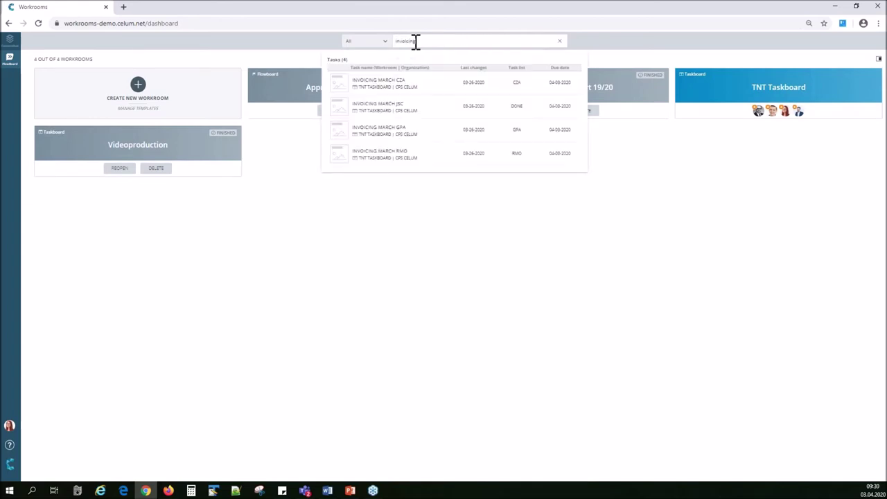
type("g")
left_click(386, 47)
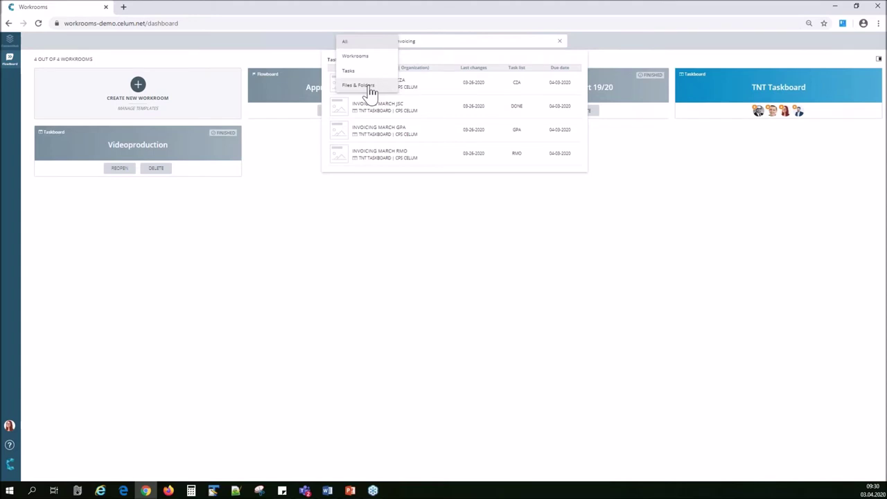
left_click(443, 40)
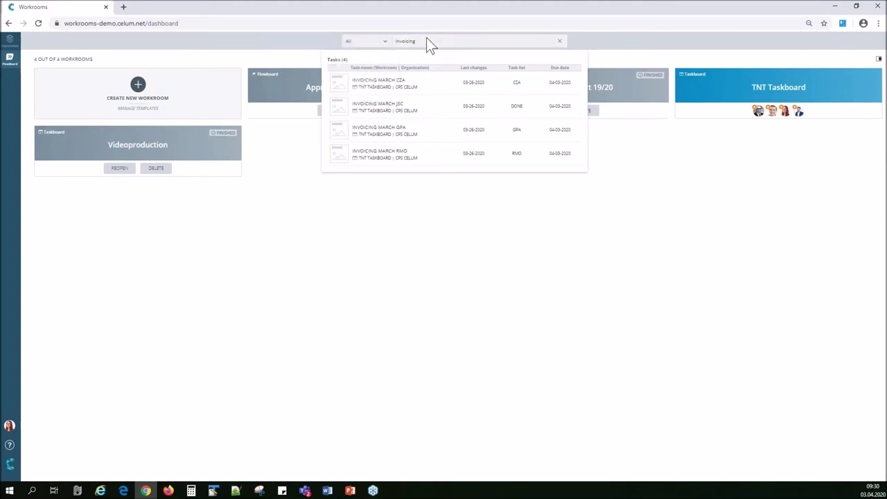
left_click(426, 40)
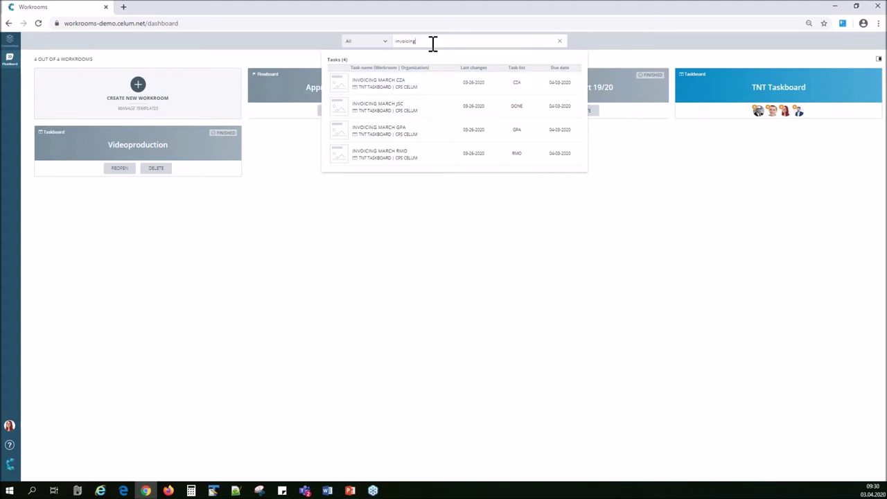
left_click_drag(428, 41, 384, 43)
type("tnt")
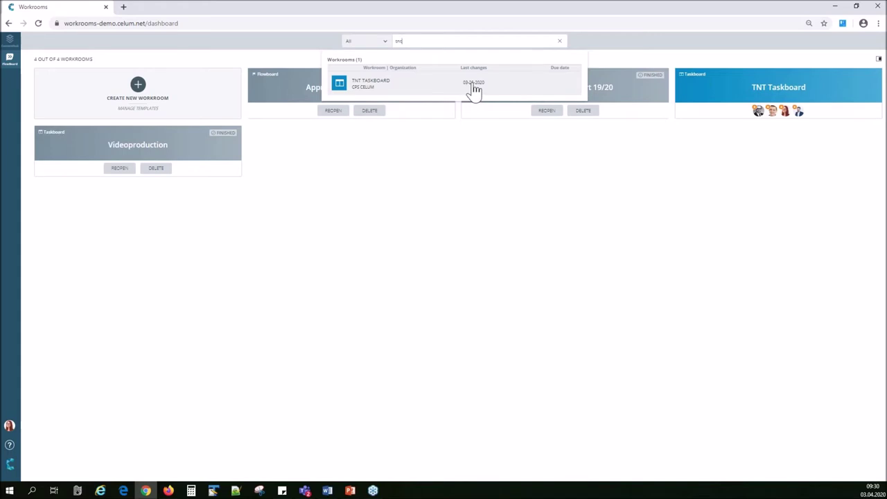
double_click(399, 41)
key("BackSpace")
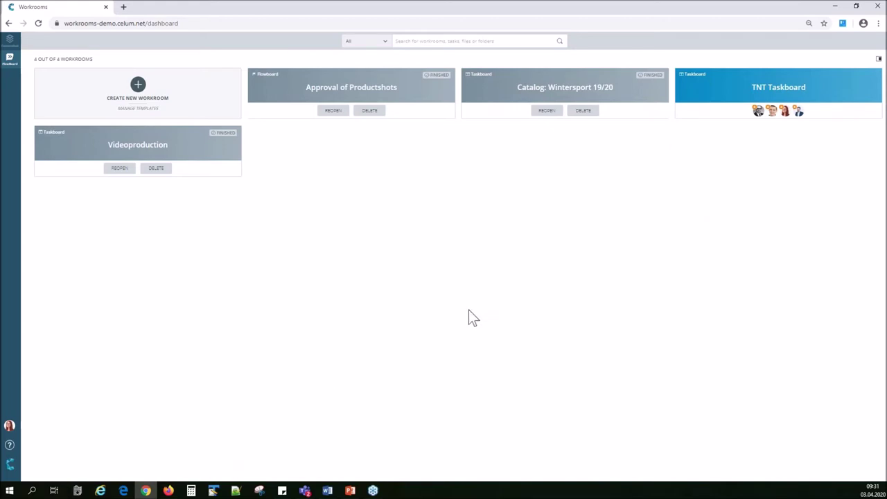
Open the My Tasks panel and collapse it again.
left_click(878, 59)
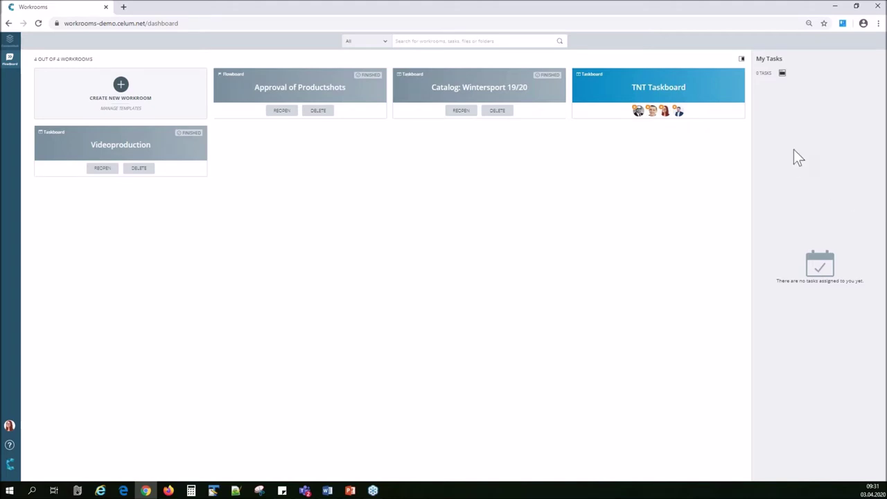
left_click(741, 59)
left_click(838, 58)
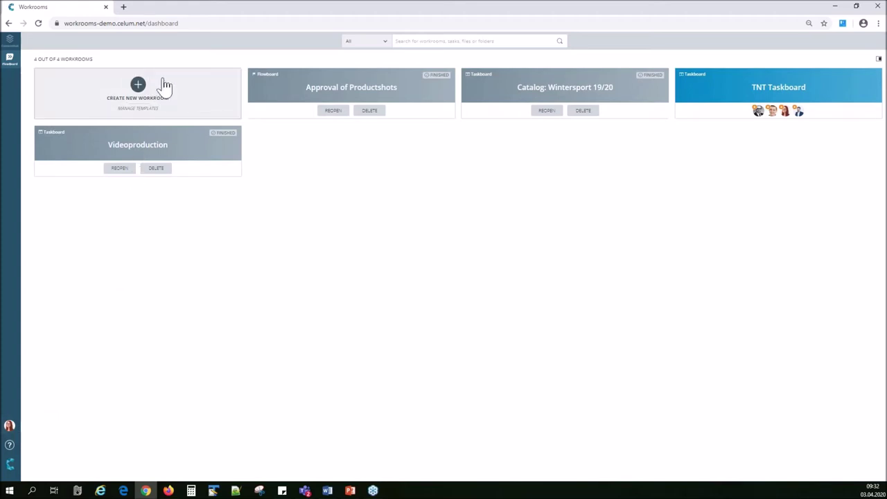
Start a new workroom and scroll through the seven templates in the chooser.
left_click(132, 101)
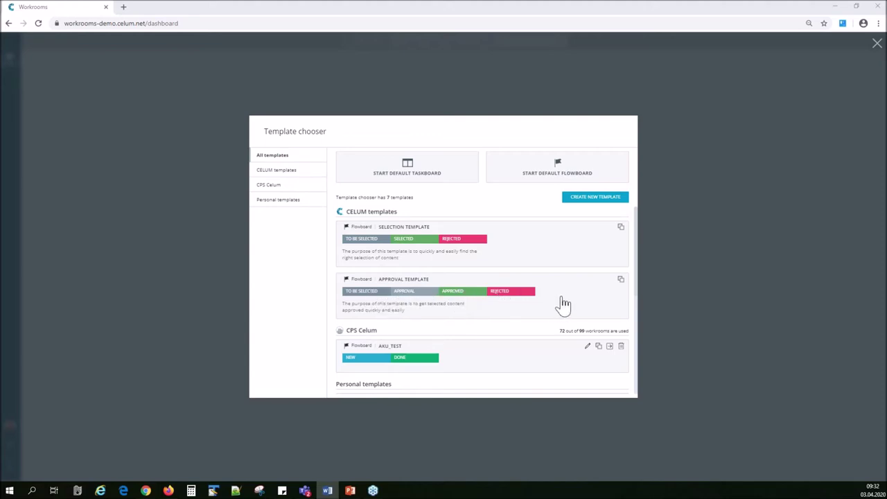
scroll(563, 303, "down", 1)
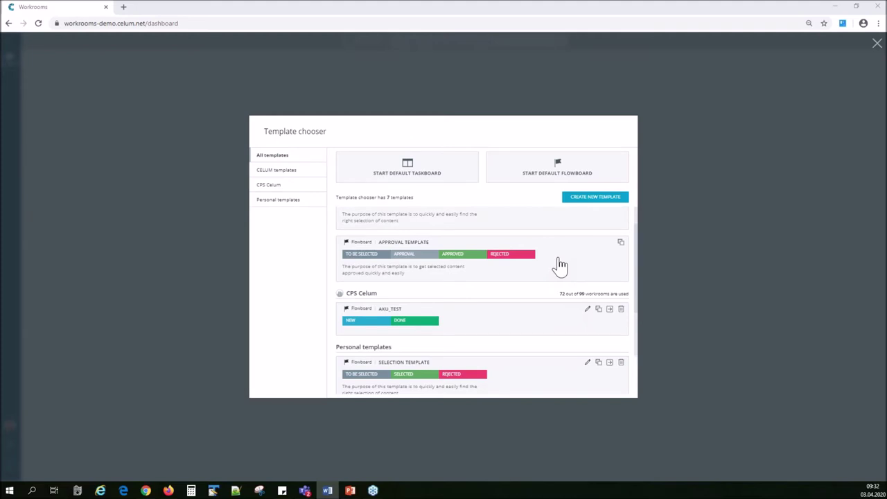
scroll(560, 265, "down", 2)
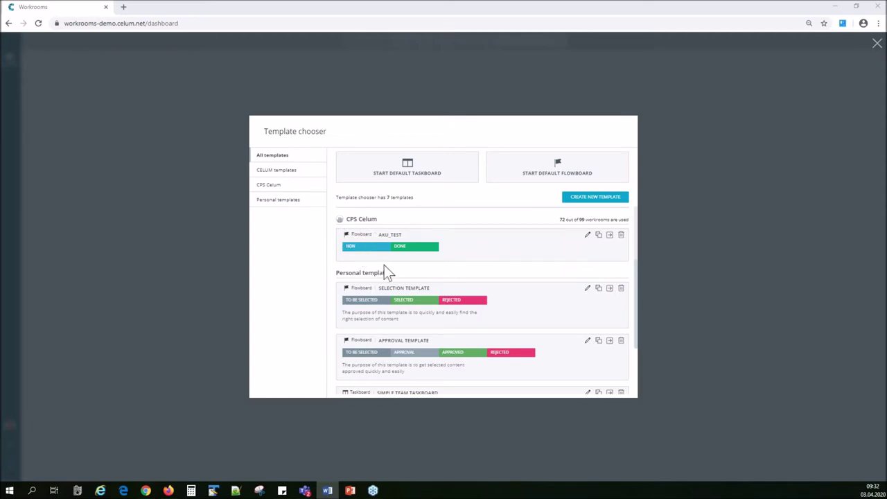
scroll(383, 282, "down", 1)
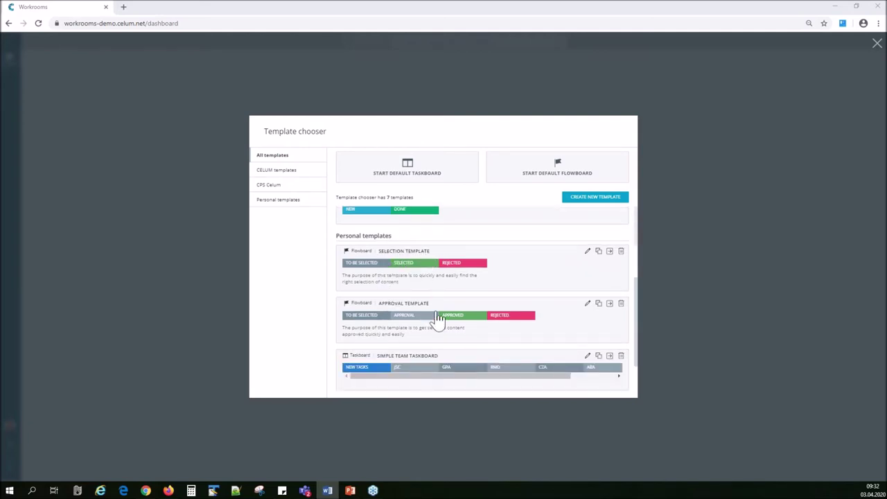
scroll(449, 320, "down", 1)
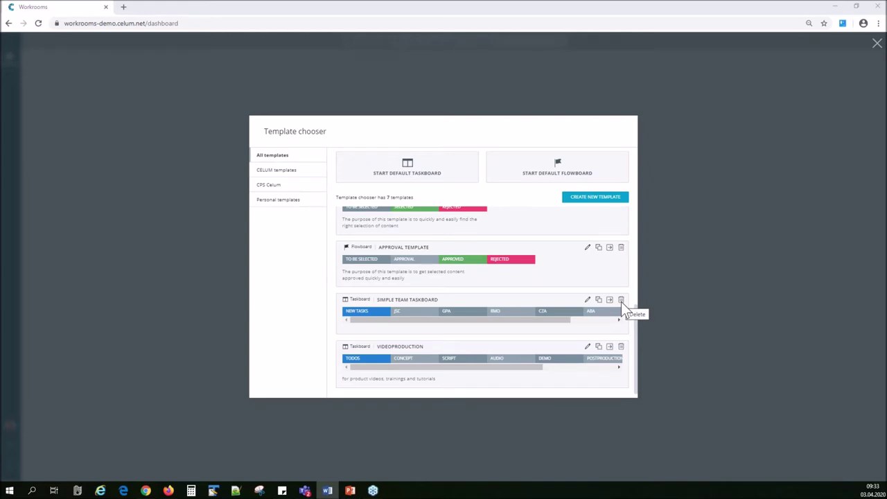
scroll(548, 313, "up", 1)
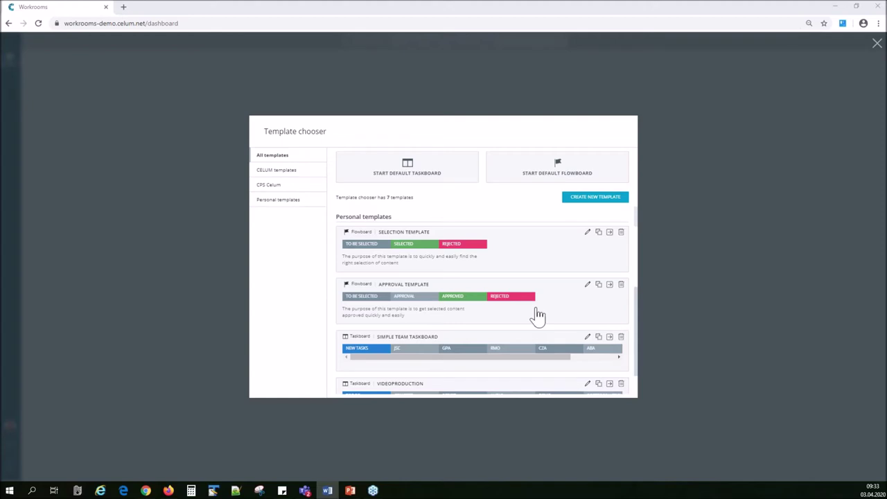
scroll(538, 315, "up", 2)
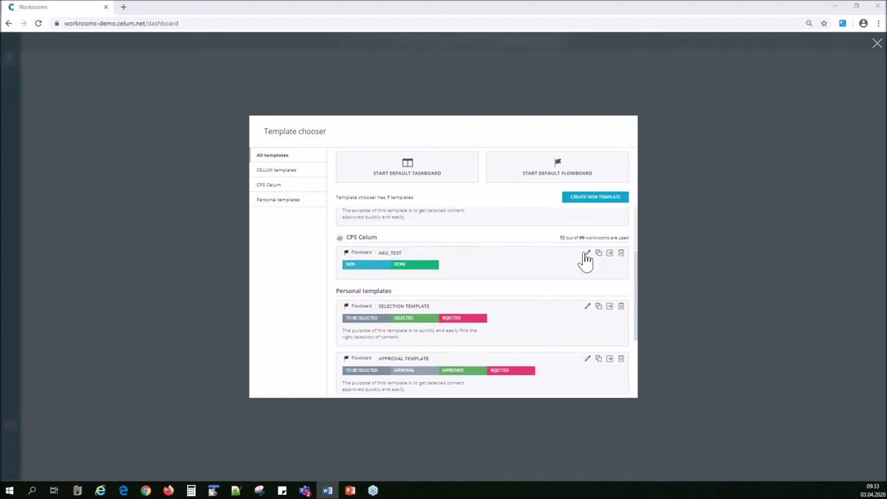
scroll(545, 275, "up", 3)
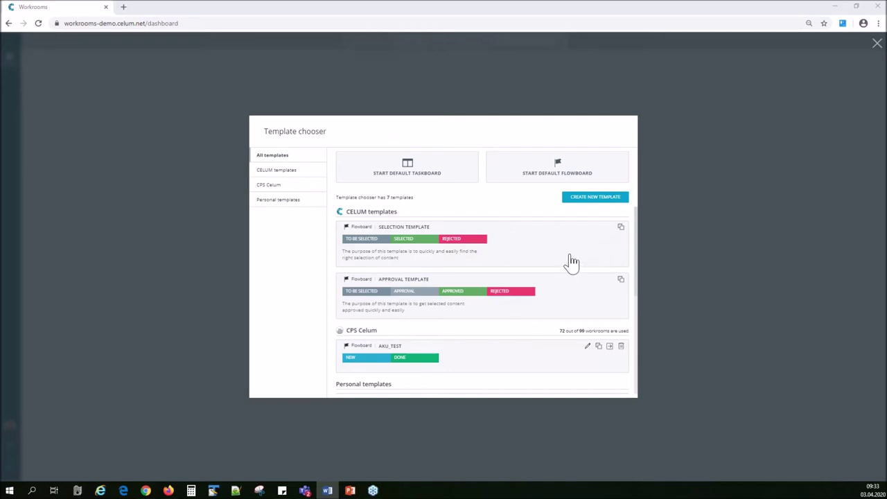
scroll(572, 262, "down", 3)
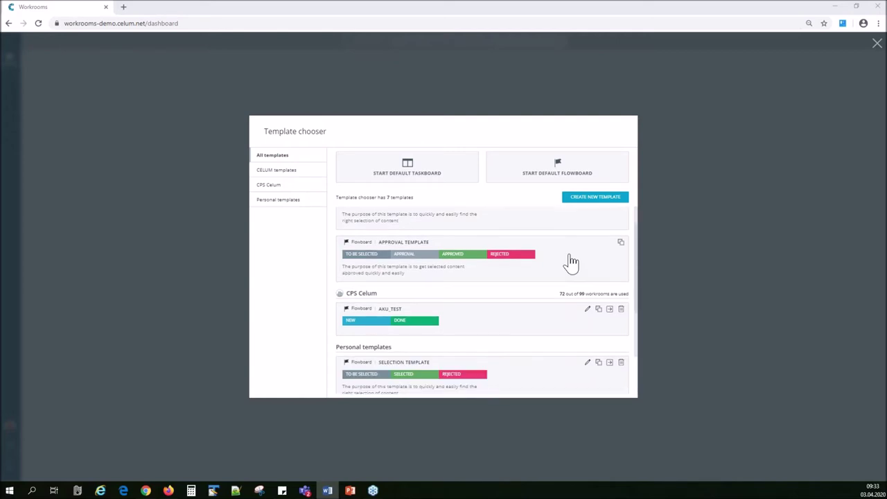
scroll(572, 261, "down", 1)
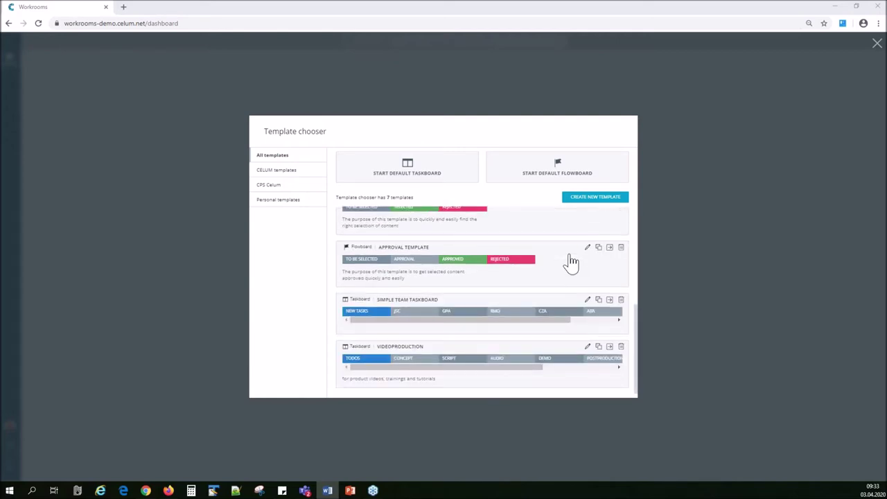
scroll(576, 279, "up", 5)
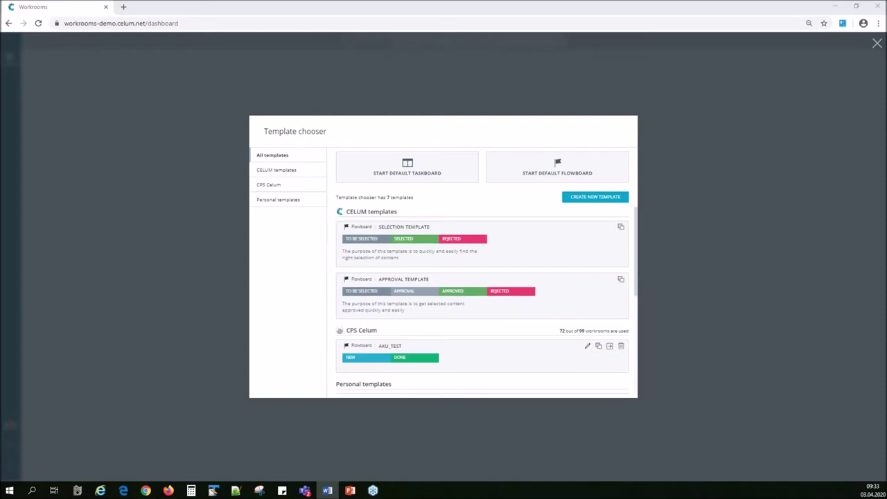
left_click(593, 201)
Make a taskboard template named Flyer under Personal templates, described 'for products, features, events'.
left_click(613, 180)
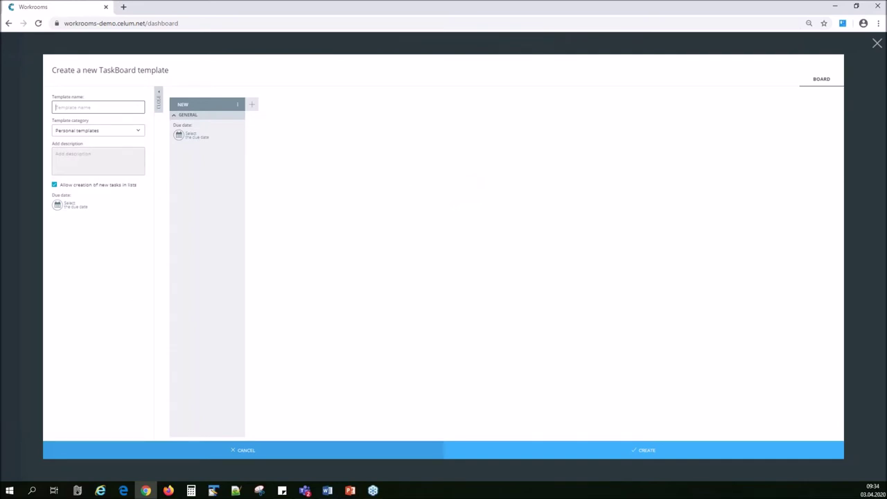
type("Flyer")
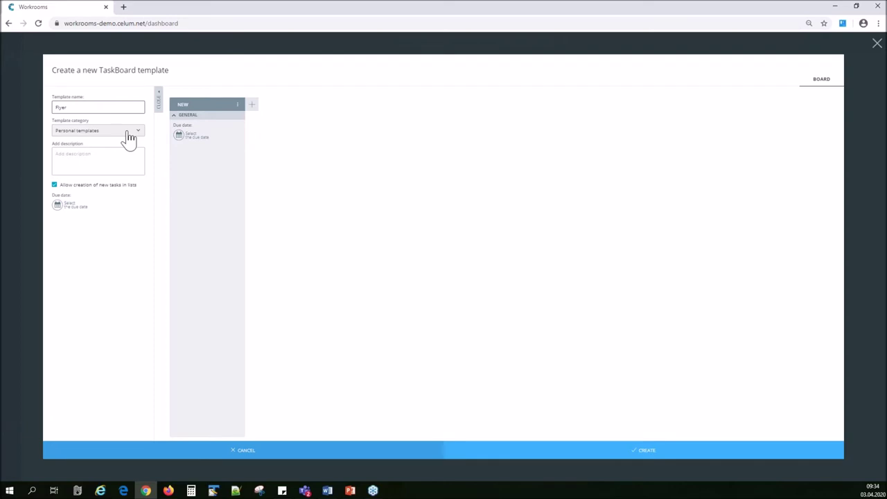
left_click(84, 131)
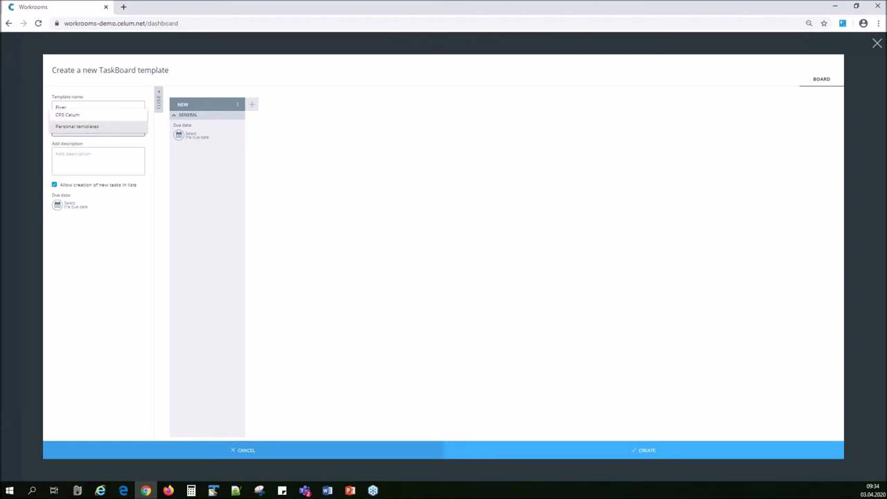
left_click(119, 129)
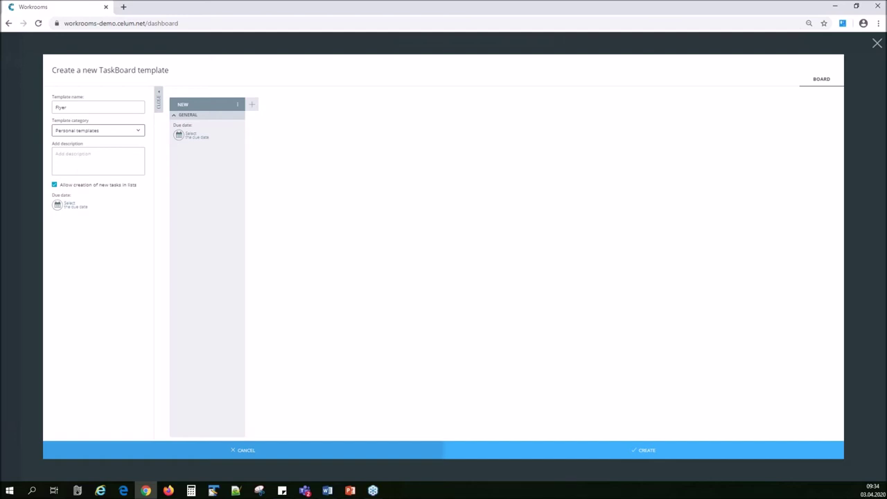
left_click(116, 157)
type("for products, fea")
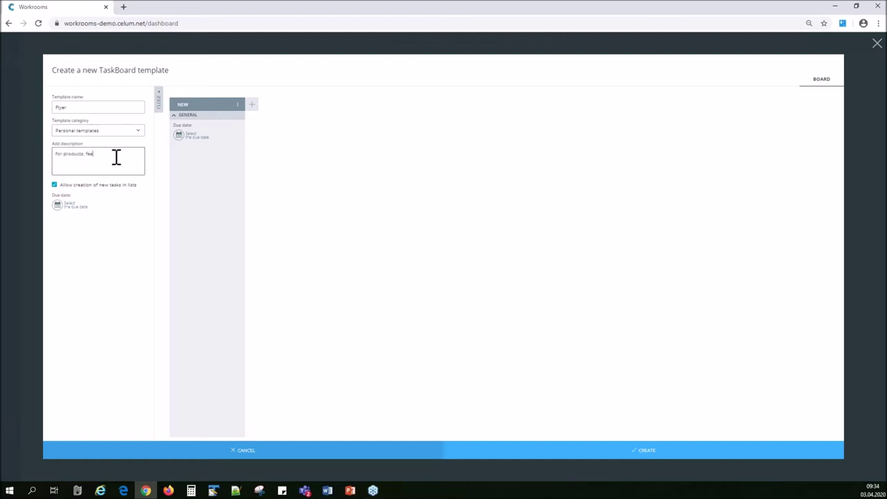
type("tures, events...")
mouse_move(229, 123)
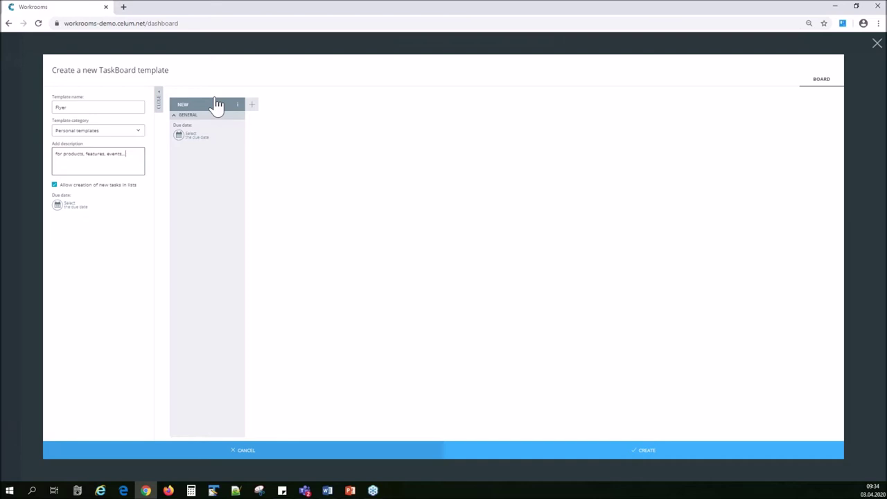
Add DOING and APPROVAL MARKETING lists after TO DO.
left_click(233, 105)
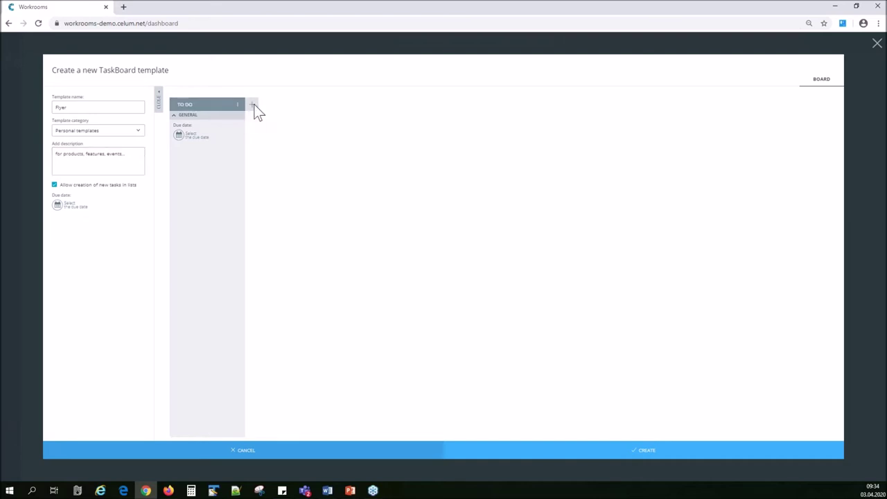
left_click(253, 105)
type("DOING")
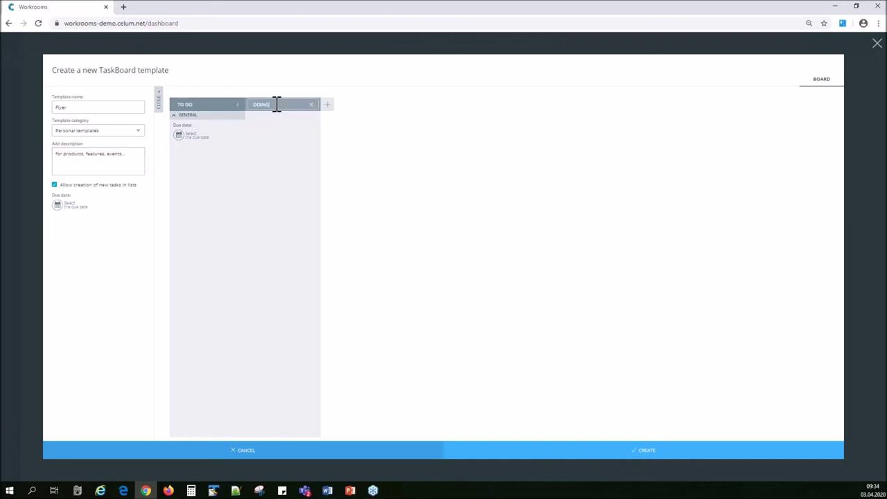
key("Return")
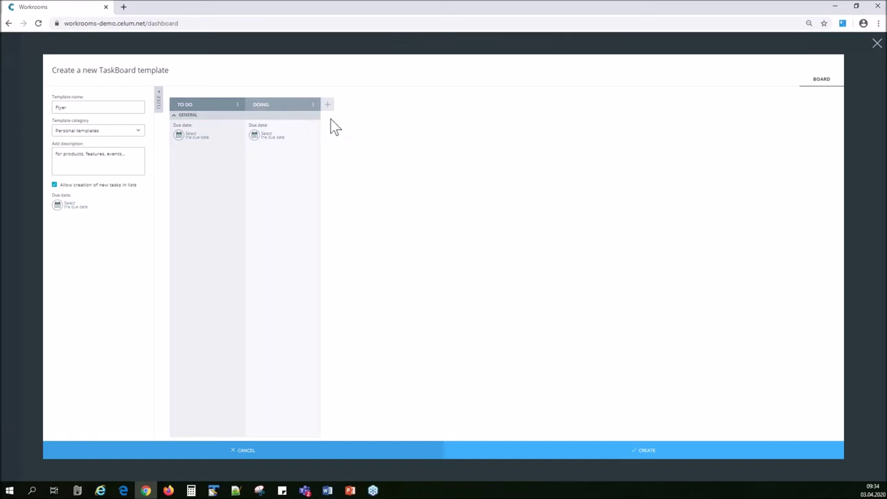
left_click(329, 105)
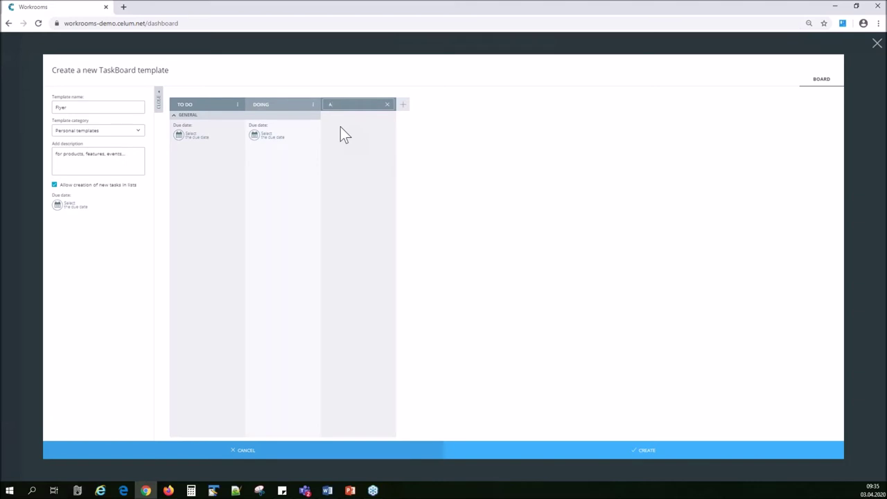
type("APPROVAL MARKETING")
key("Return")
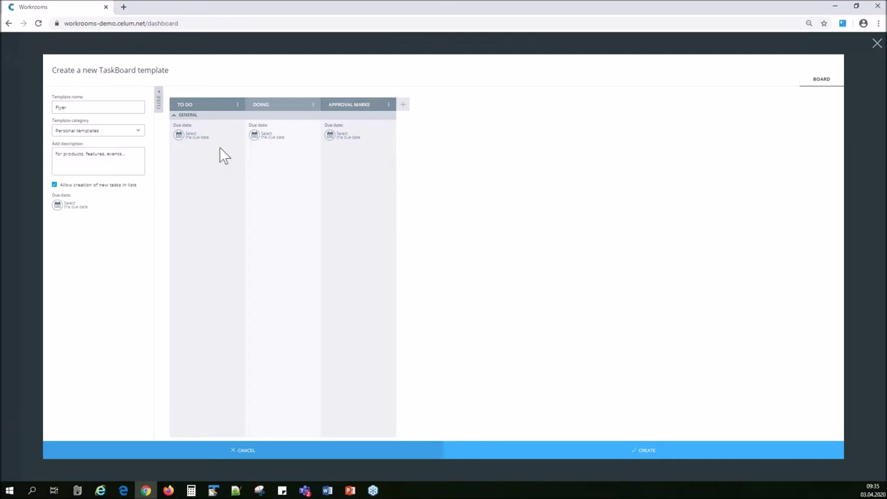
Add a fourth list, colour it green and rename it DONE.
left_click(402, 105)
type("DOING")
key("Return")
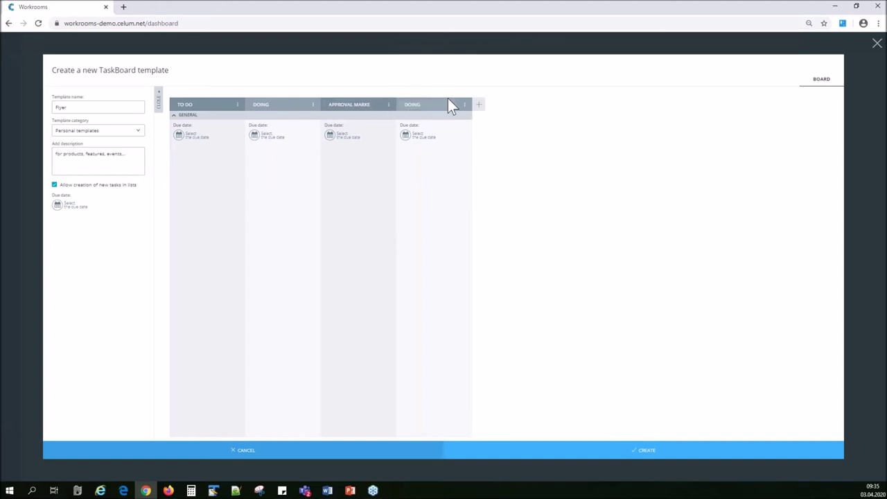
left_click_drag(458, 108, 459, 109)
left_click(466, 106)
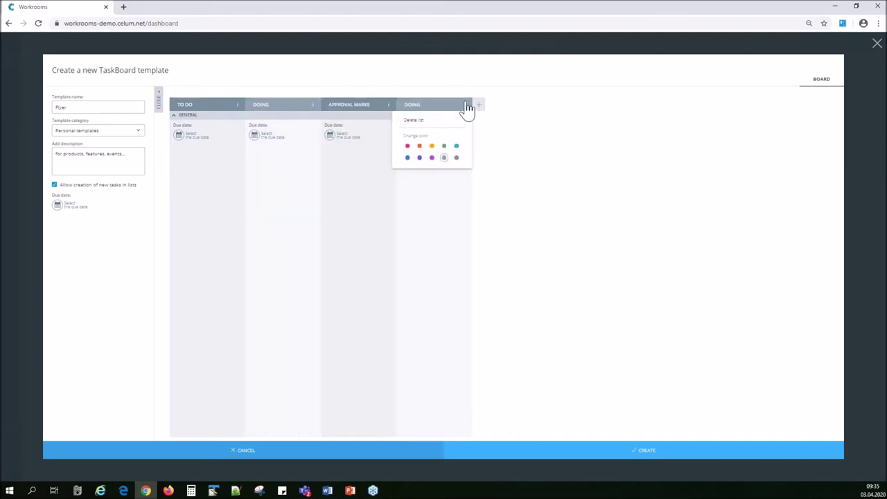
left_click(444, 145)
left_click(422, 104)
left_click_drag(424, 104, 404, 104)
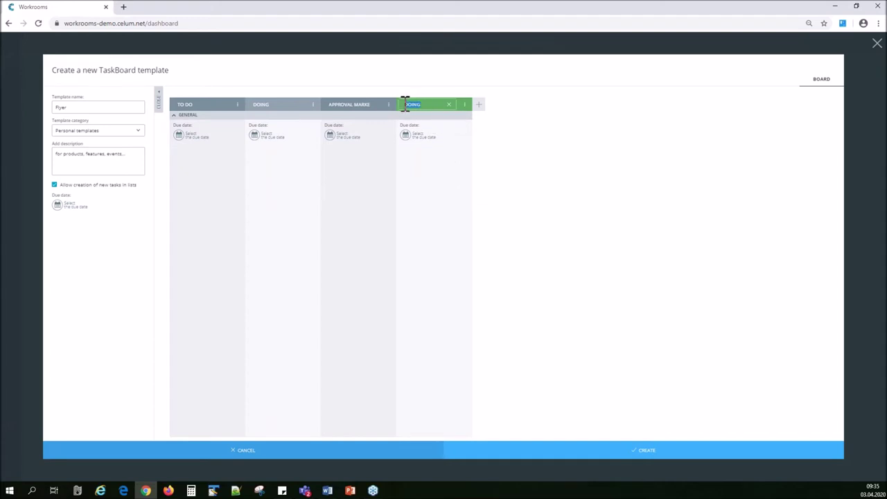
type("DONE")
key("Return")
Pick the orange swatch for DOING and the pink swatch for APPROVAL MARKETING from their list menus.
left_click(312, 105)
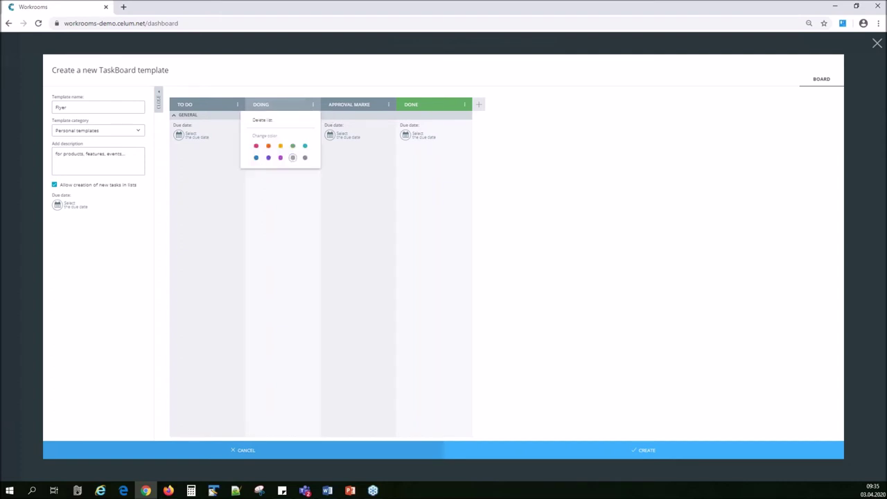
left_click(280, 146)
left_click(388, 104)
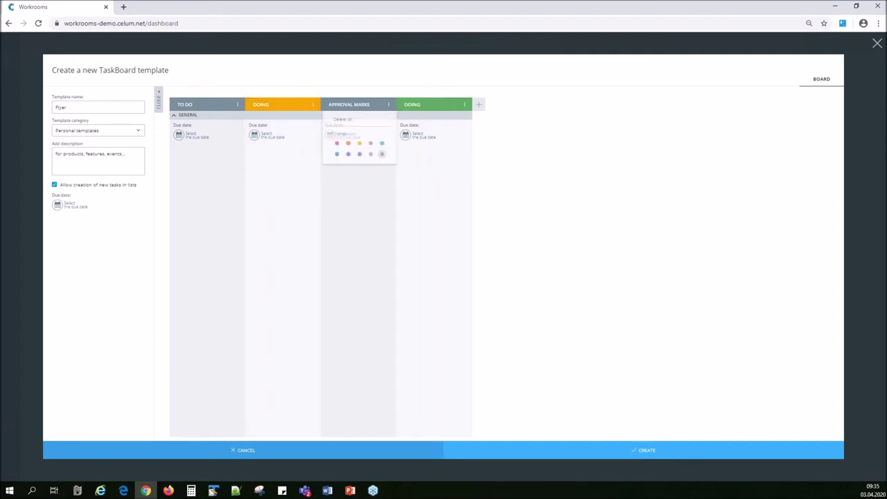
left_click(332, 146)
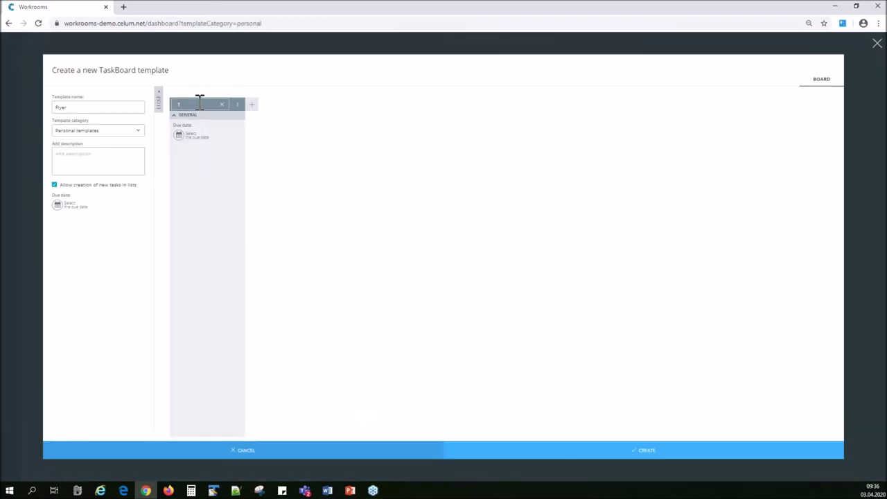
Title the first list TO DO and add DOING and APPROVAL MARKETING lists.
type("O DO")
key("Return")
left_click(254, 105)
type("DOIN")
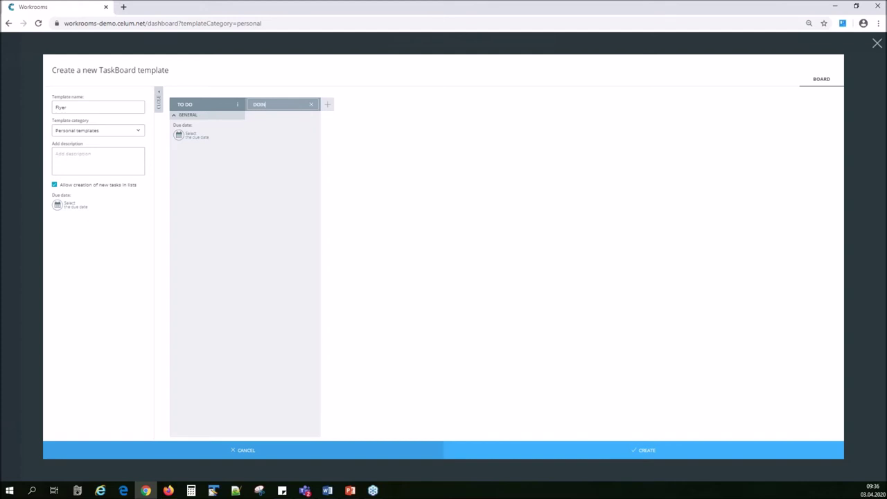
type("G")
key("Return")
left_click(327, 105)
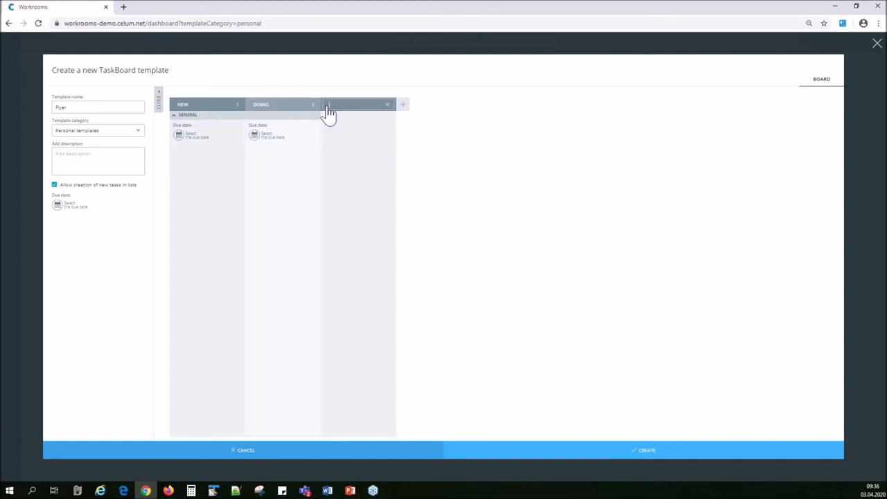
type("APPROVAL MARKETING")
key("Return")
Add a DONE list and save the Flyer template.
left_click(403, 104)
type("DONE")
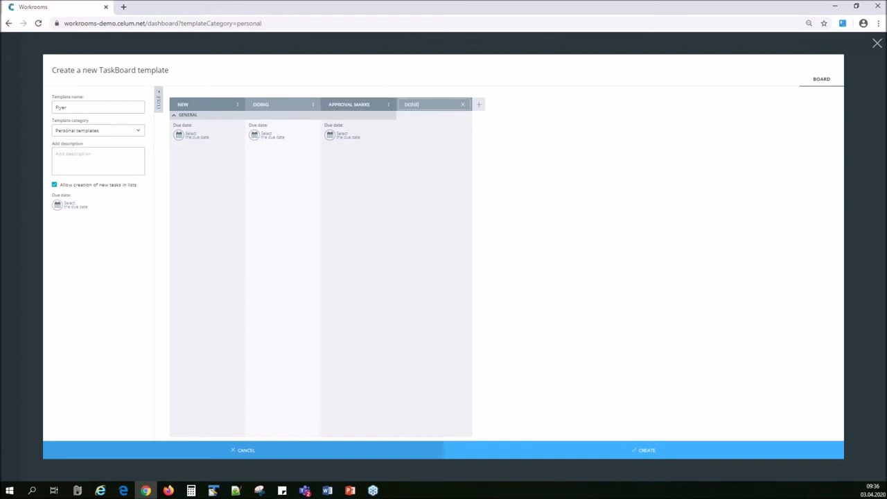
left_click(491, 132)
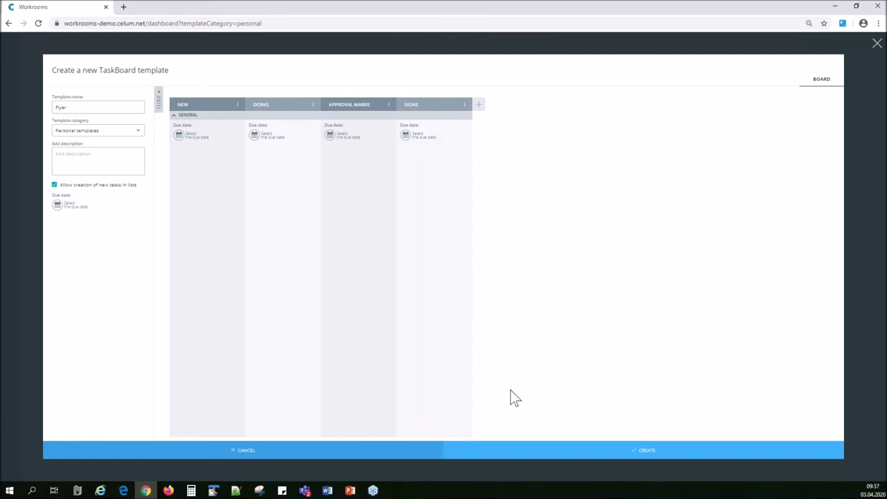
left_click(639, 450)
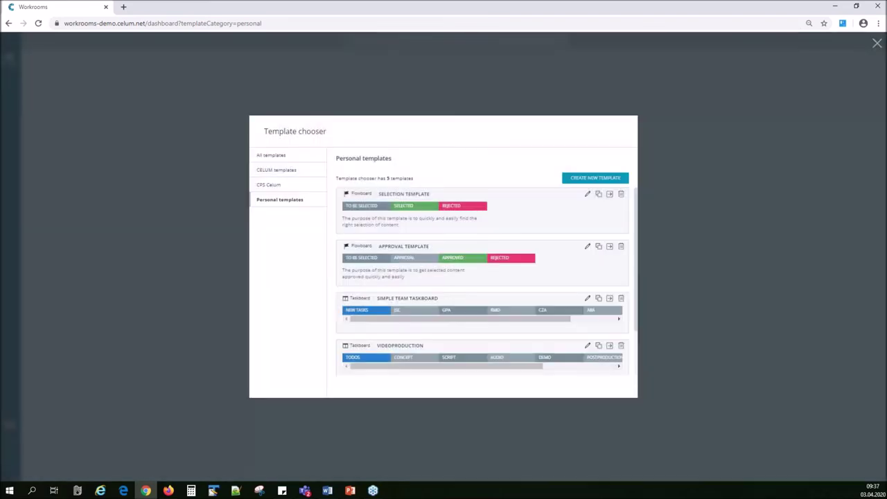
Browse the CPS Celum and Personal templates, then start a workroom from FLYER.
left_click(276, 186)
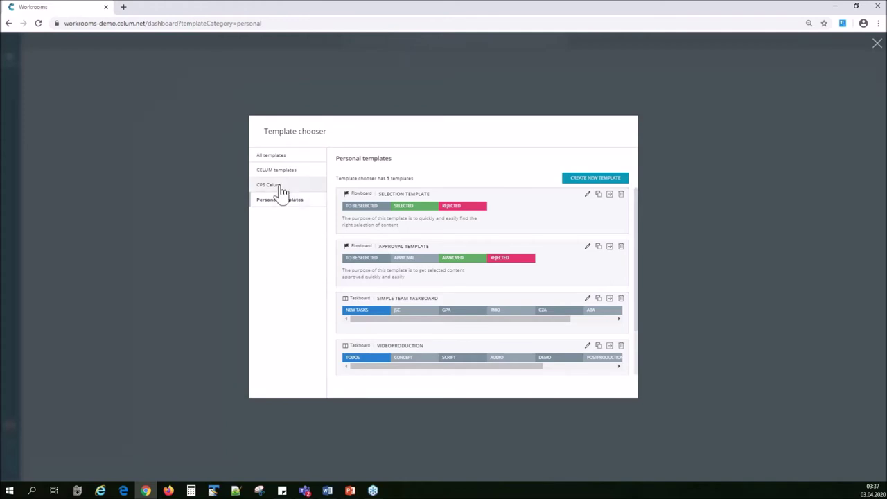
left_click(279, 201)
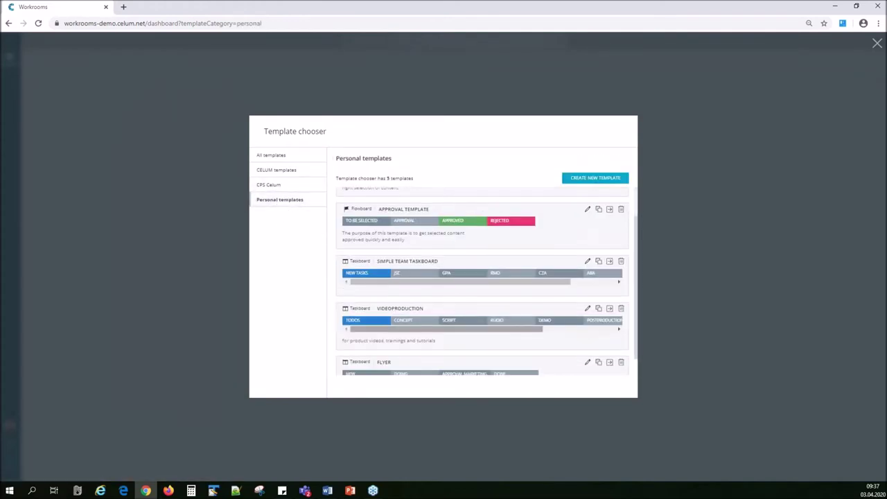
scroll(568, 368, "down", 1)
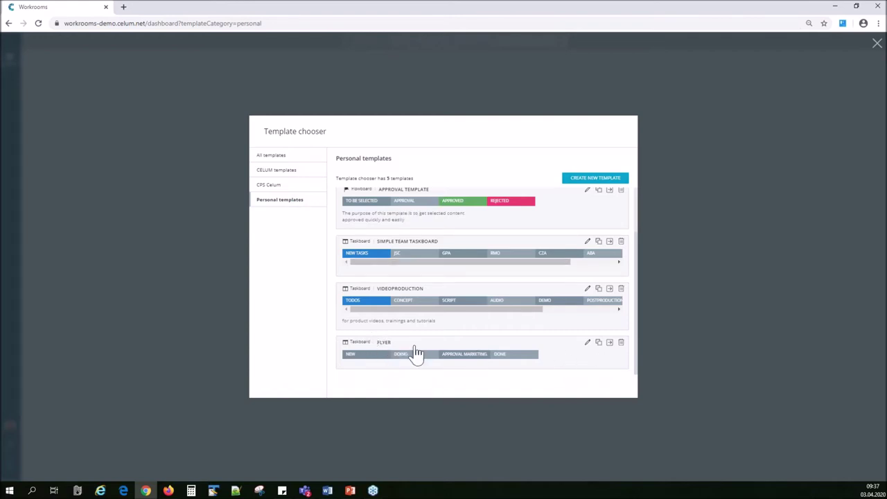
left_click(274, 186)
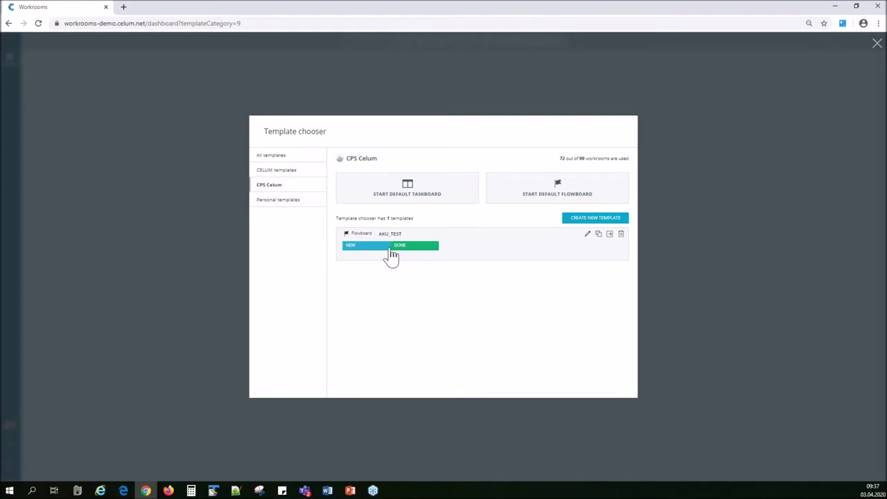
left_click(279, 200)
scroll(531, 337, "down", 1)
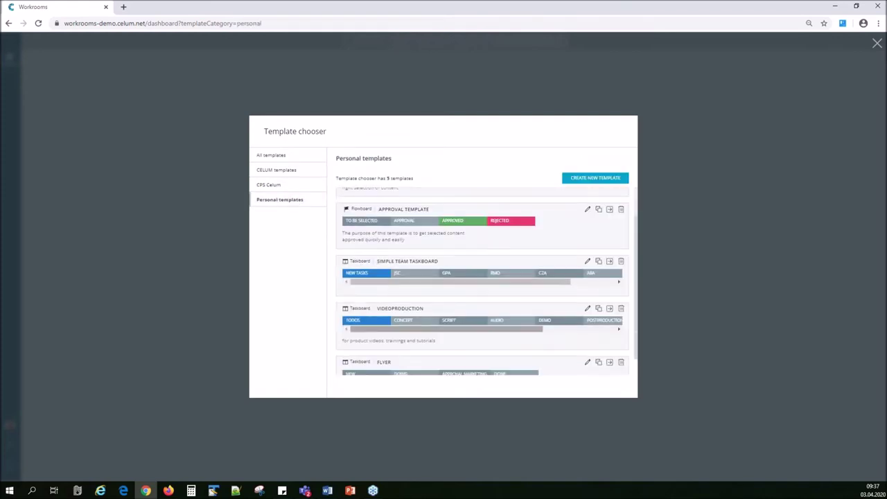
scroll(526, 332, "down", 1)
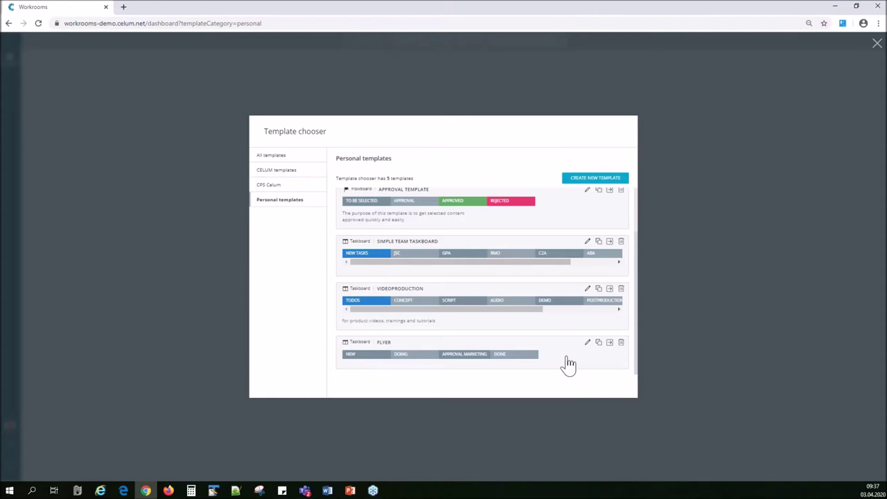
left_click(568, 364)
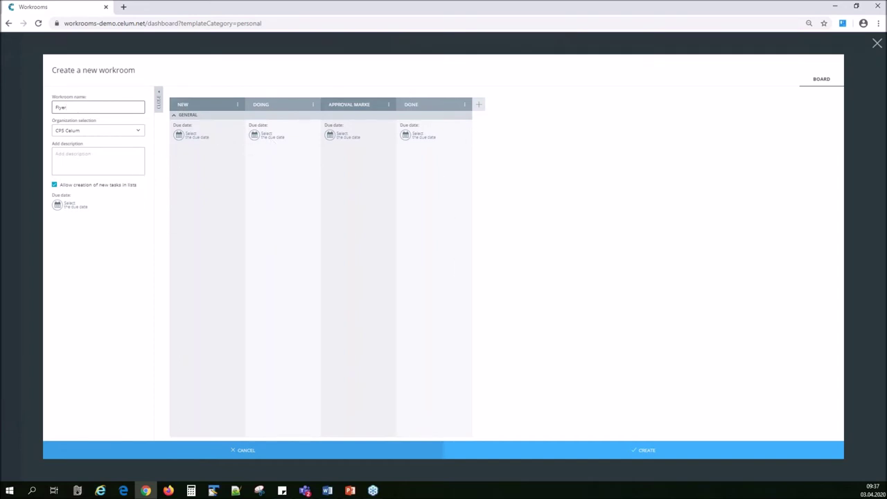
Name the workroom 'Flyer: Bike Summer 2020', colour Doing orange, Approval Marketing pink, Done green, and create it.
type(": Bike Summer 2020")
left_click(81, 155)
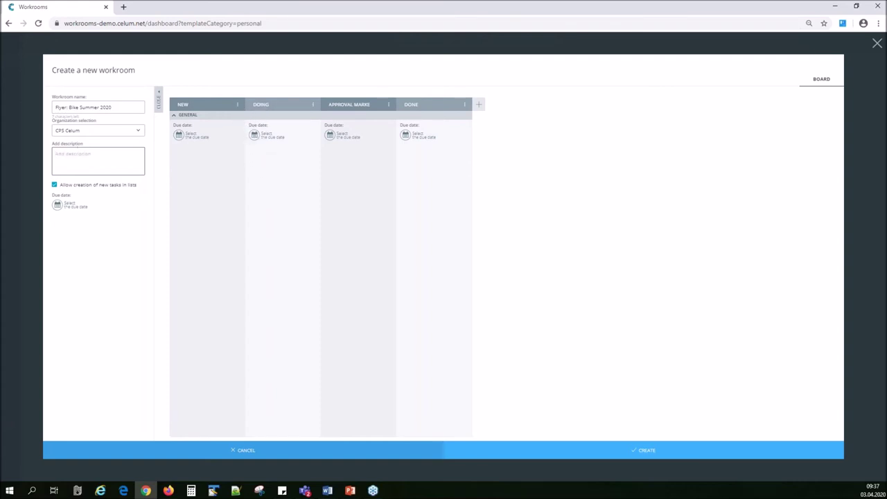
left_click(311, 105)
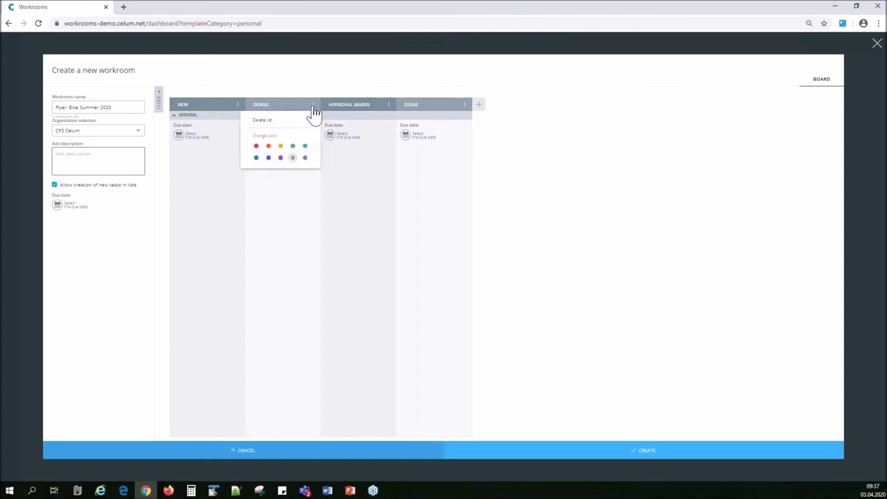
left_click(280, 146)
left_click(389, 104)
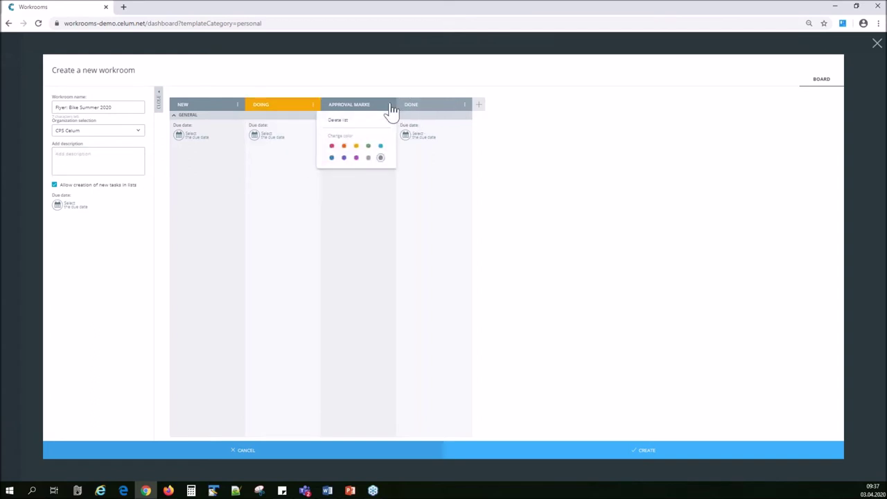
left_click(332, 146)
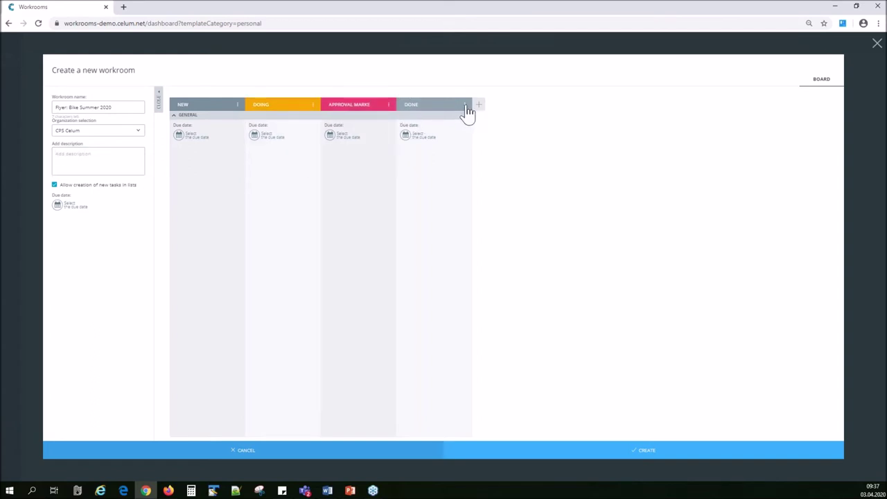
left_click(464, 105)
left_click(444, 146)
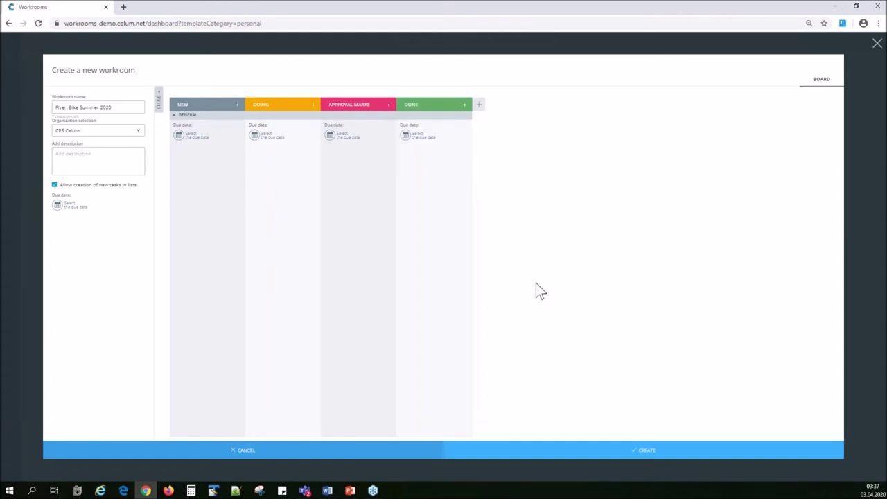
left_click(646, 452)
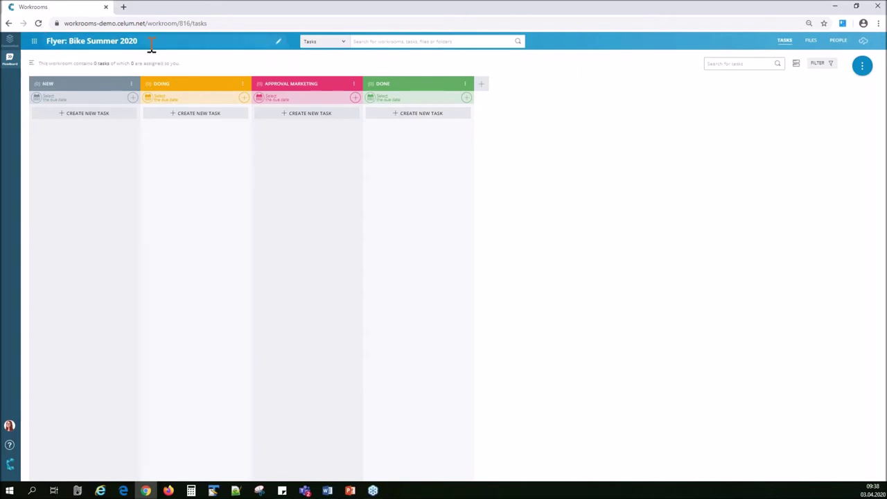
Review the workroom settings from the TaskBoard details panel, then close the form and panel.
left_click(31, 63)
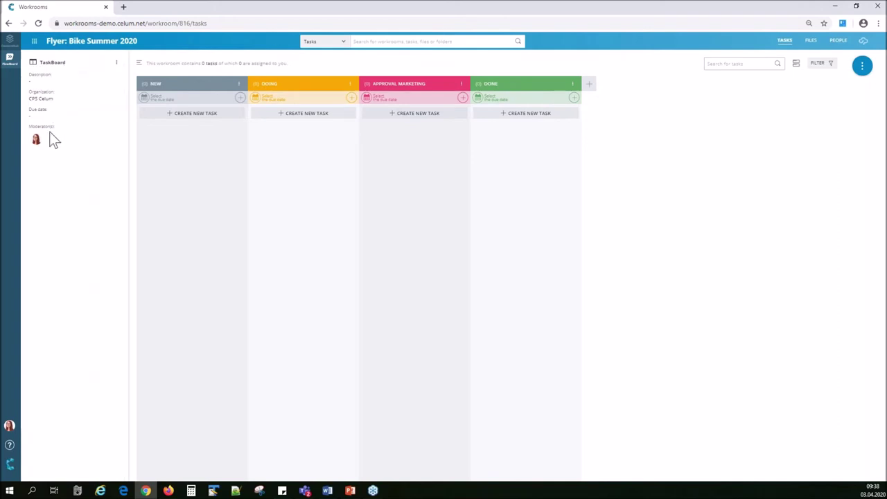
left_click(117, 63)
left_click(130, 76)
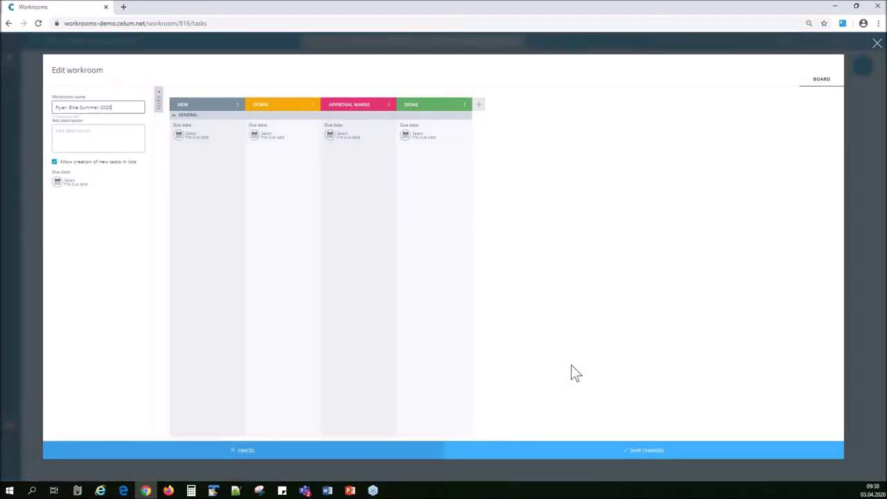
left_click(373, 454)
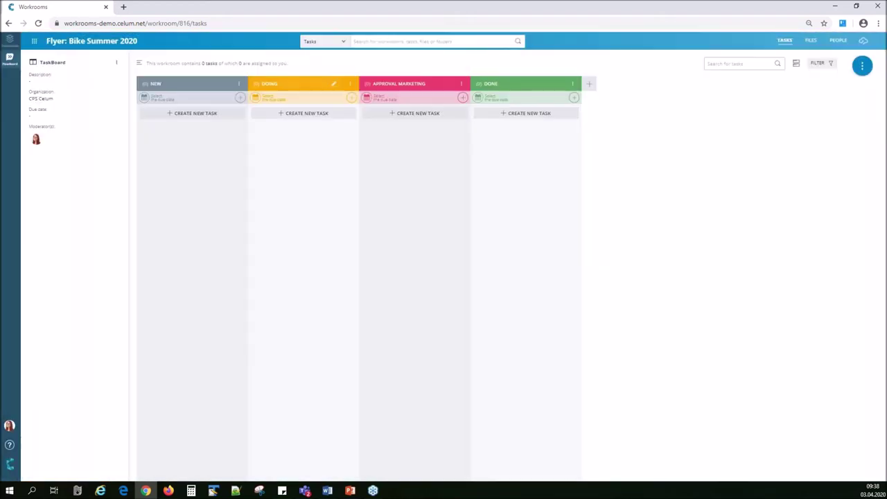
left_click(137, 63)
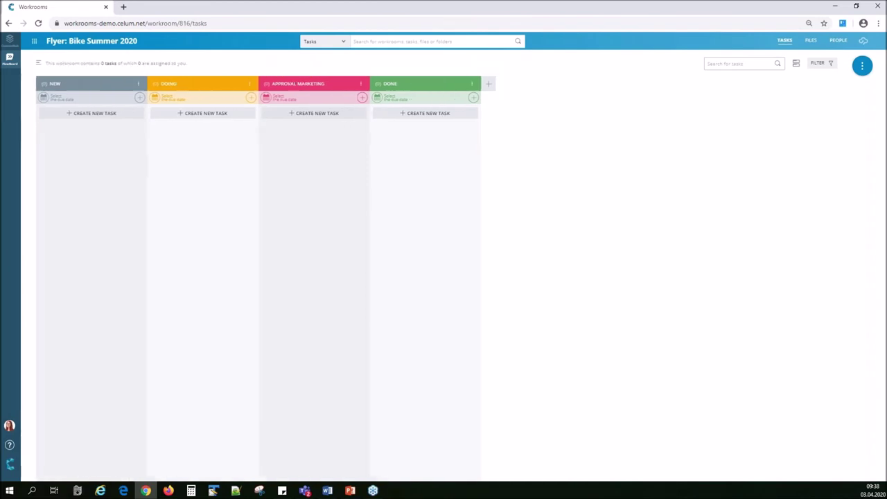
left_click(343, 43)
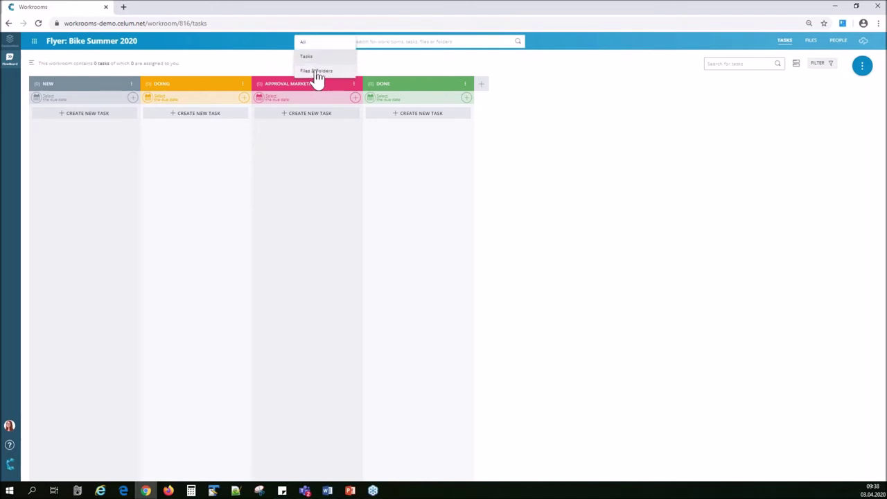
left_click(370, 42)
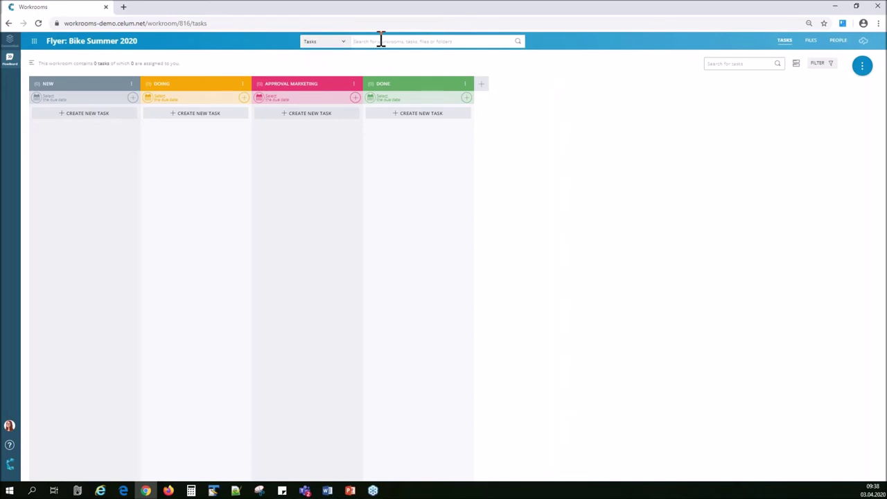
type("invoicing")
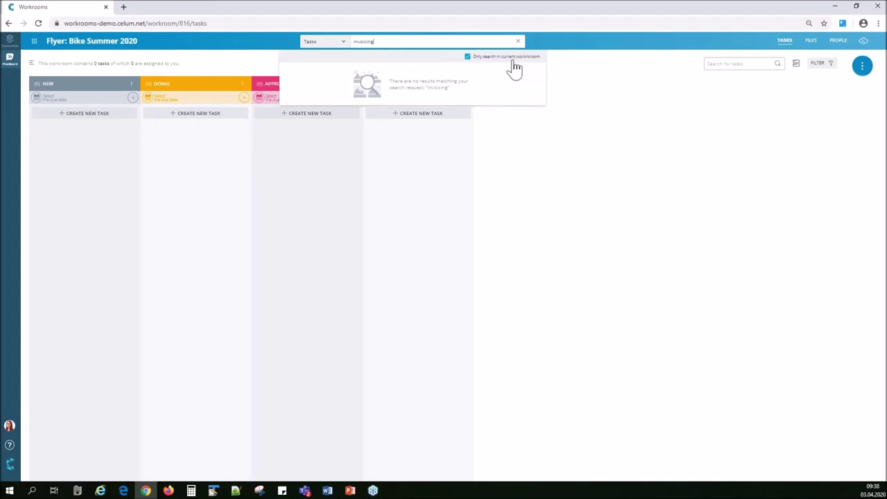
left_click(467, 56)
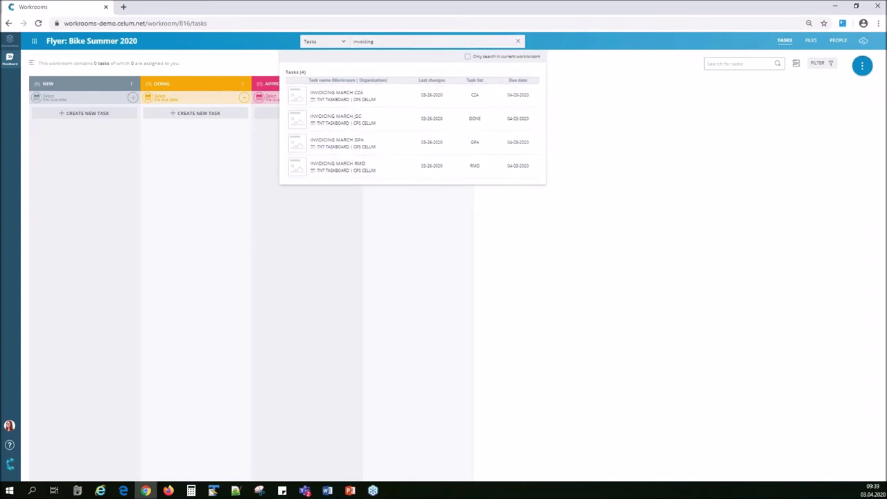
left_click(468, 56)
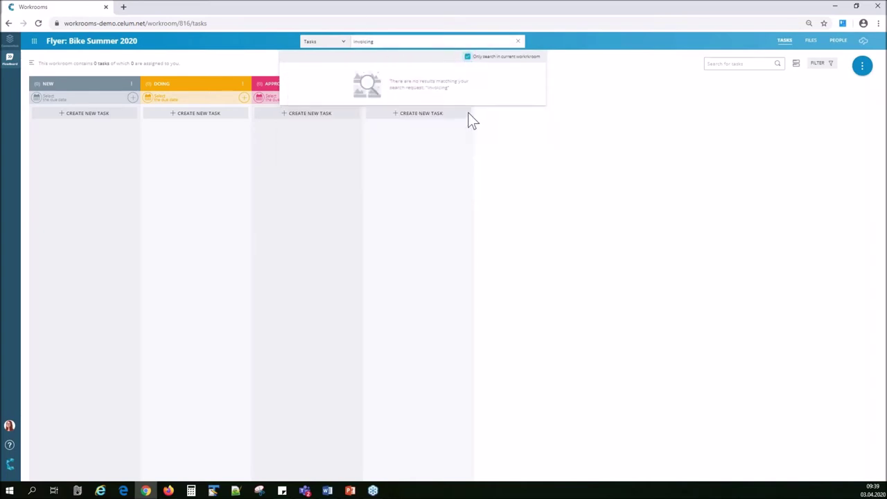
left_click(518, 40)
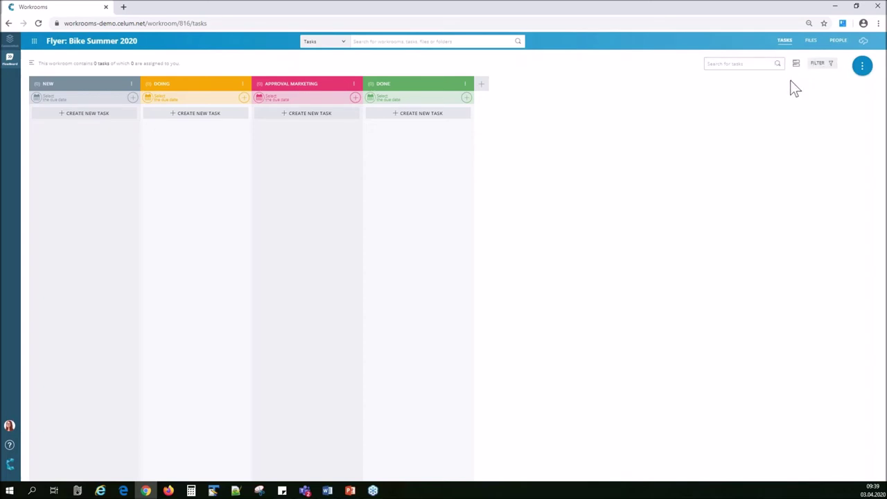
left_click(862, 72)
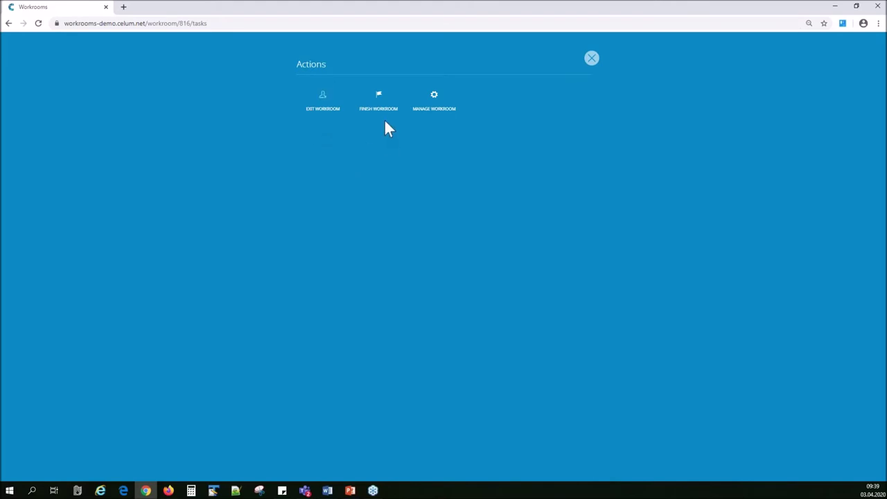
left_click(434, 99)
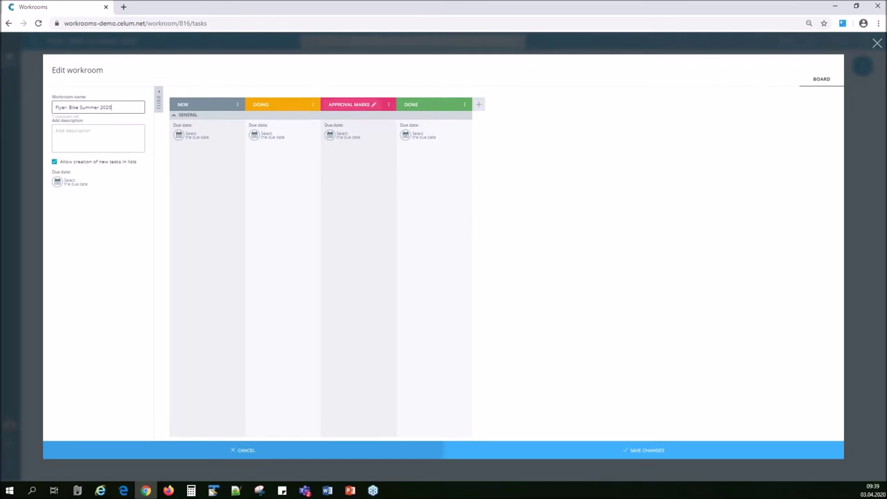
left_click(337, 451)
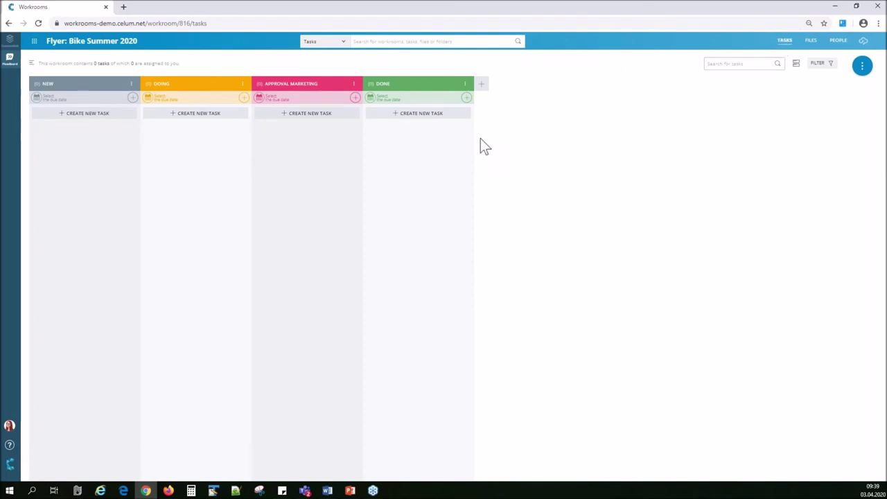
In the workroom files, create a folder 'Selected' under the root folder.
left_click(810, 41)
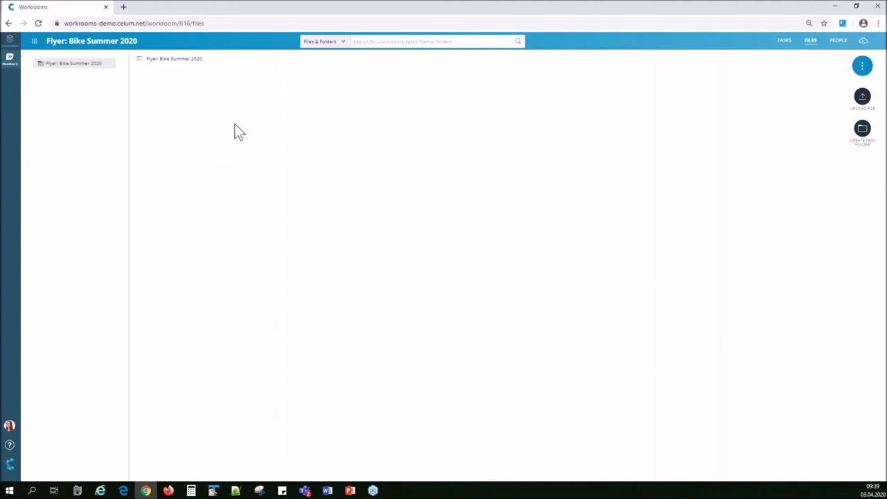
right_click(88, 65)
left_click(123, 72)
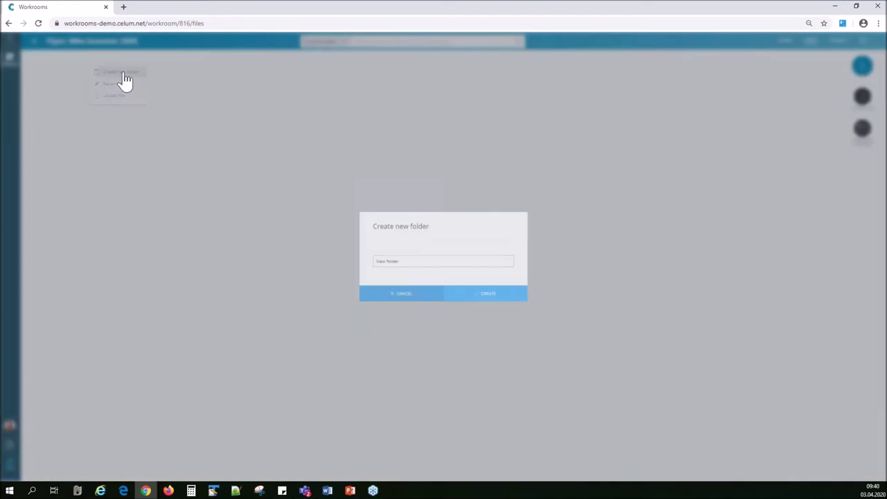
type("Selected")
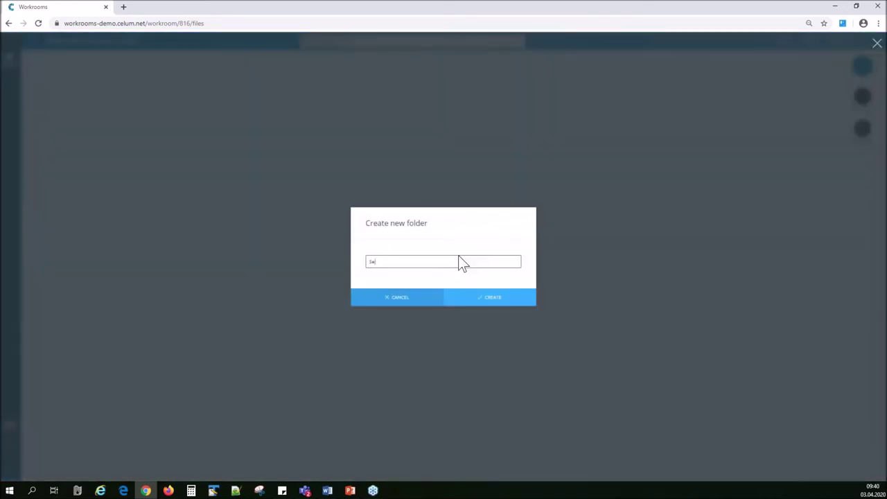
key("Return")
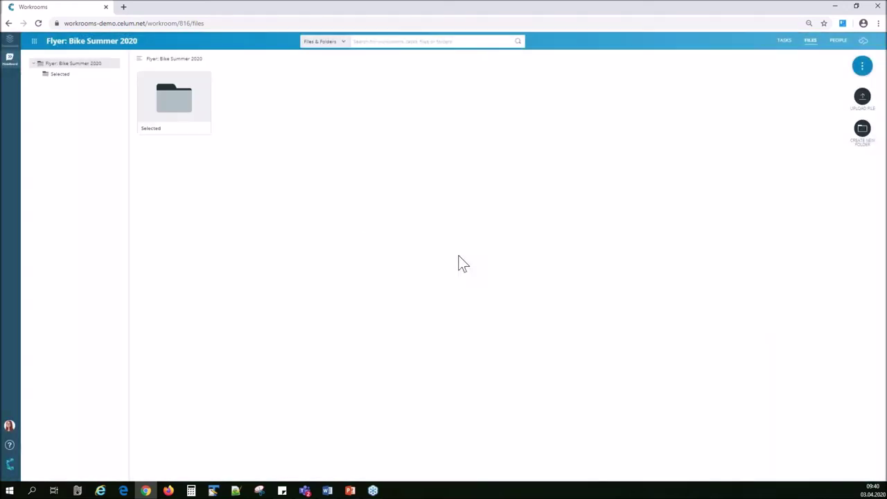
Open the Selected folder, return to the root files, then go to the PEOPLE page.
left_click(64, 74)
right_click(64, 74)
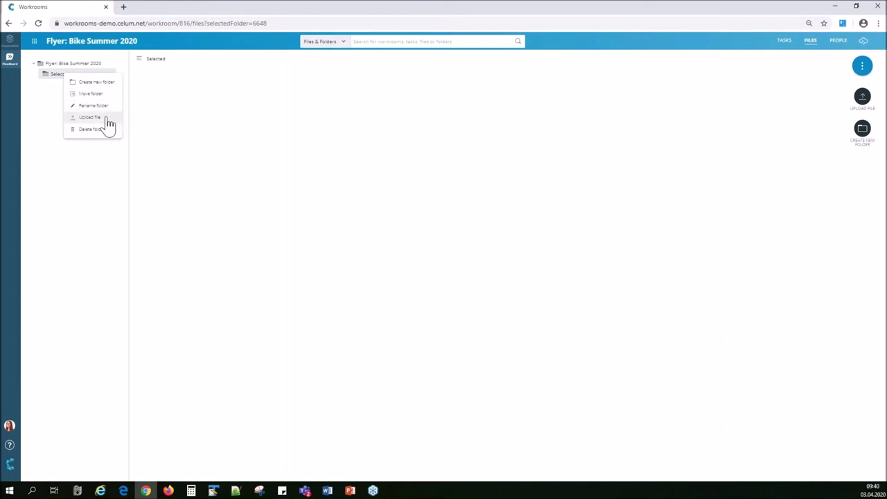
left_click(88, 63)
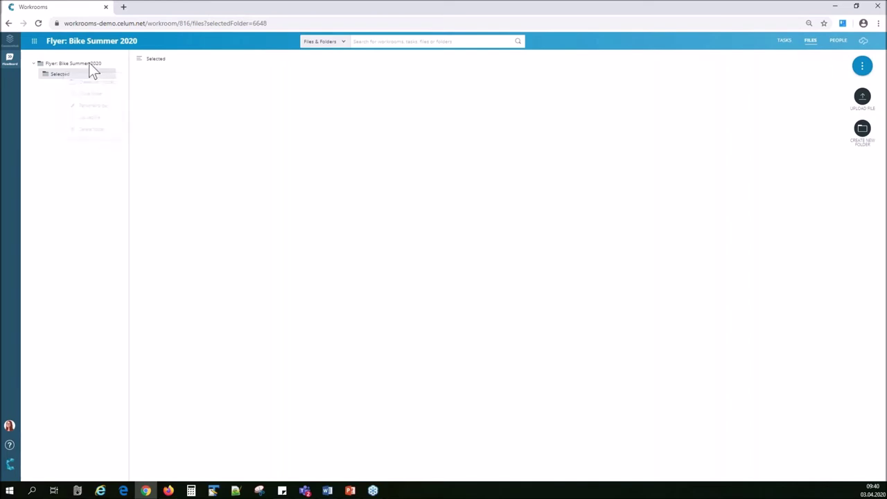
left_click(89, 63)
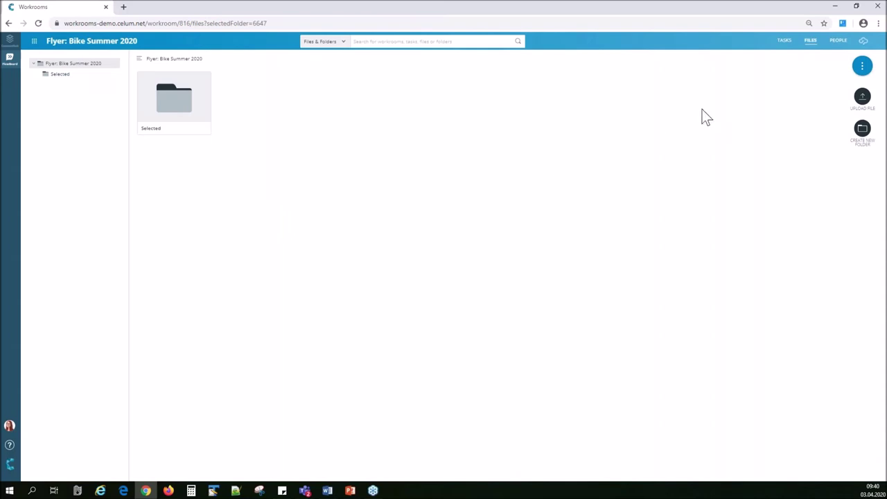
left_click(837, 46)
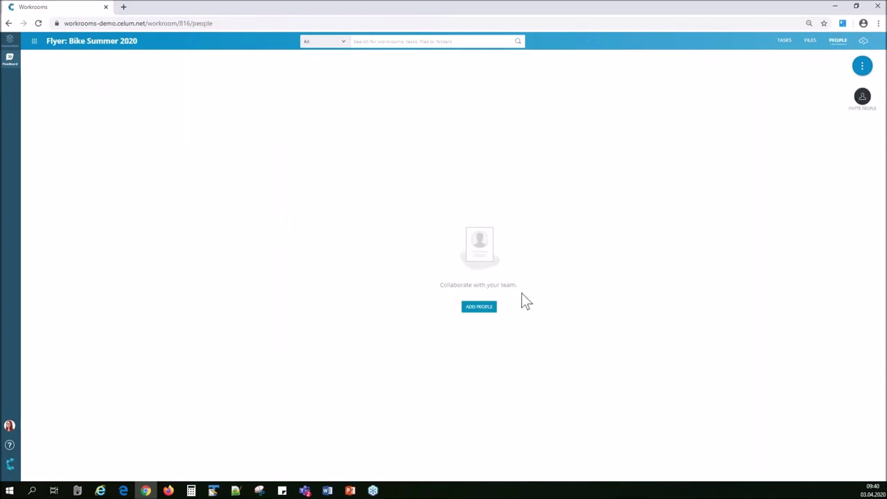
Invite the photographer, the designer and the marketing colleague, finding each by e-mail address.
left_click(489, 309)
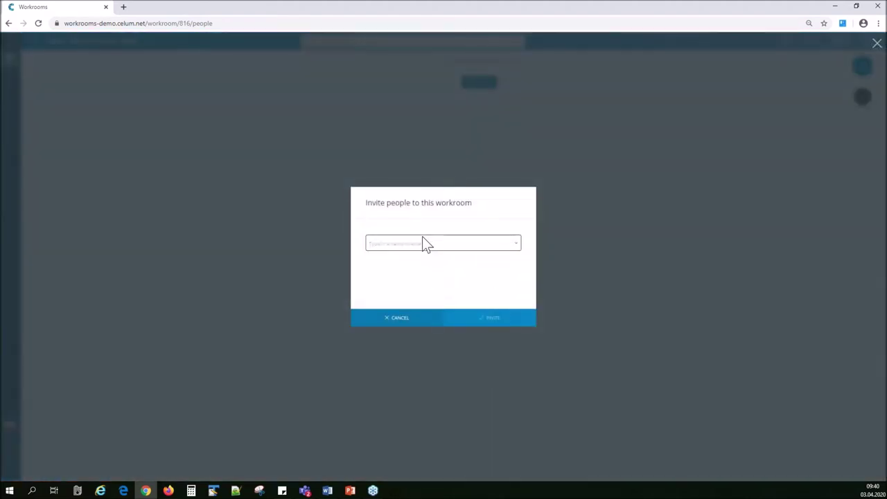
left_click(422, 242)
type("jsc.celu")
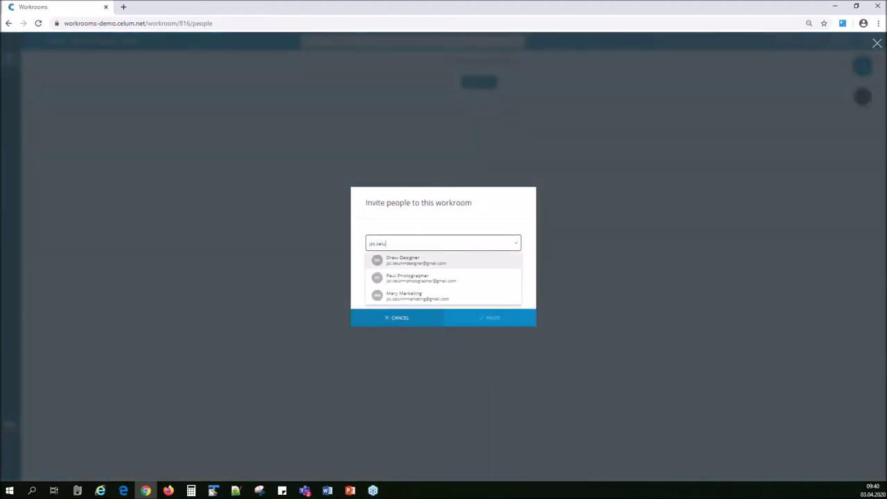
left_click(442, 279)
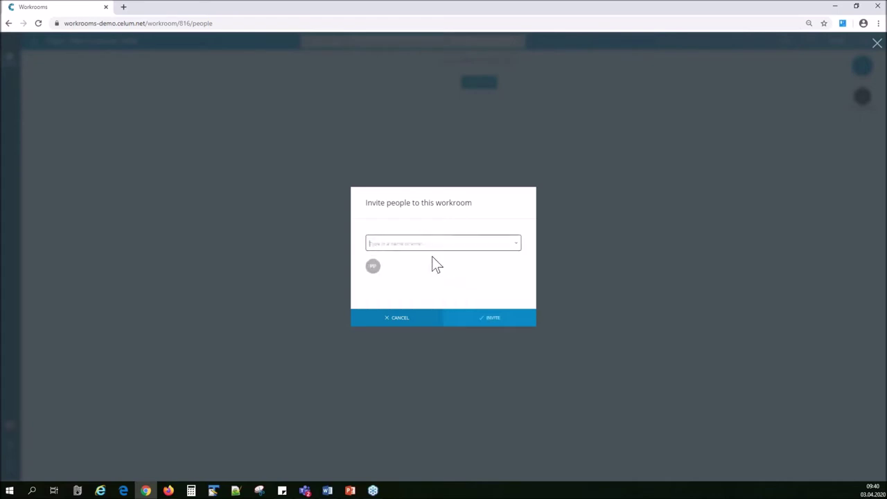
left_click(370, 243)
type("jsc.celu")
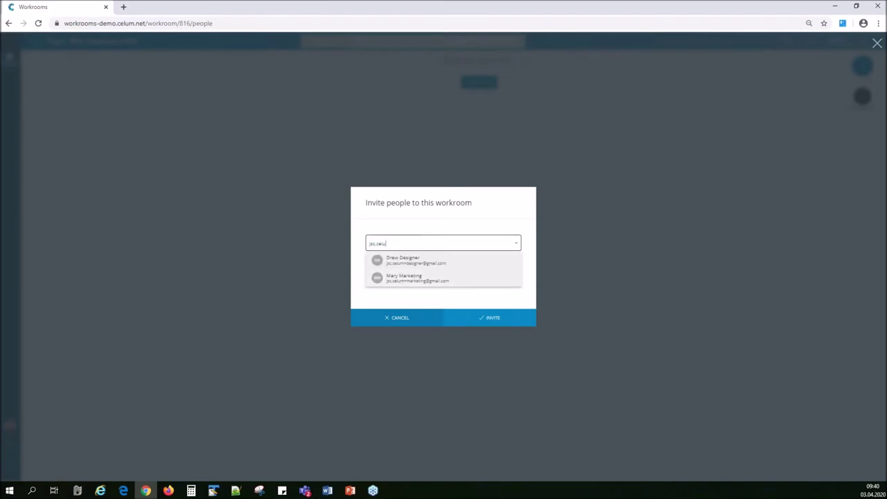
left_click(441, 270)
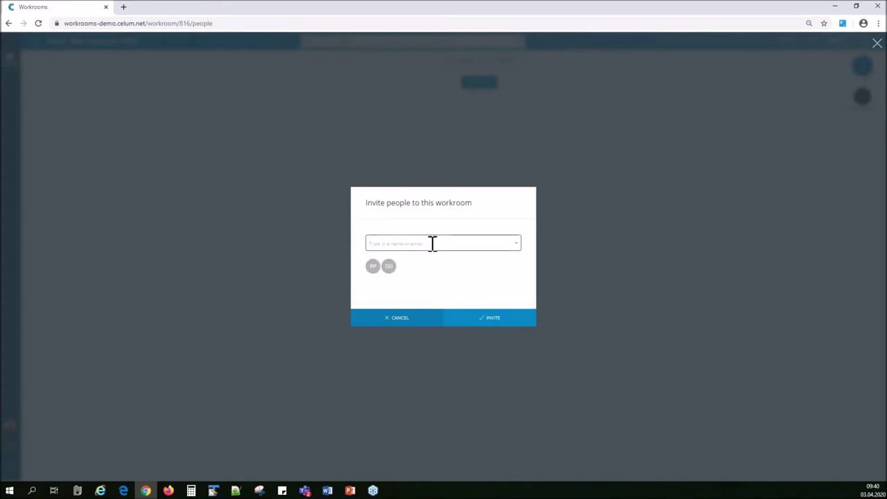
left_click(432, 242)
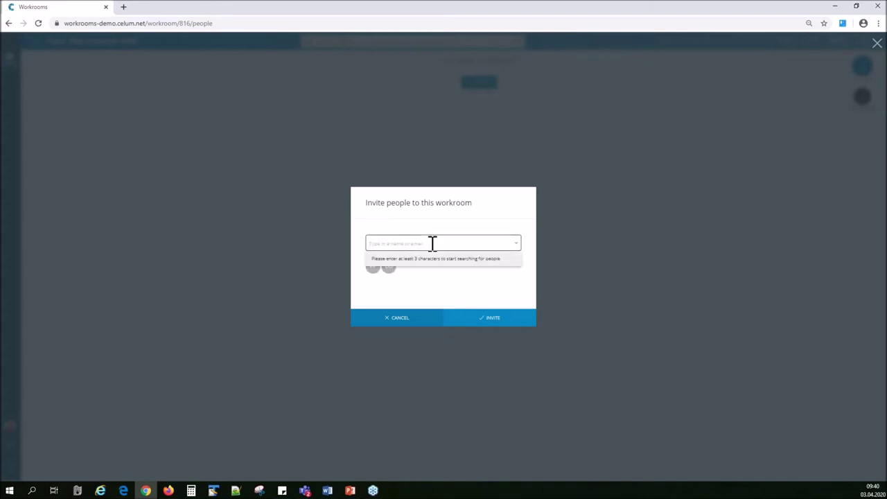
type("jsc.celu")
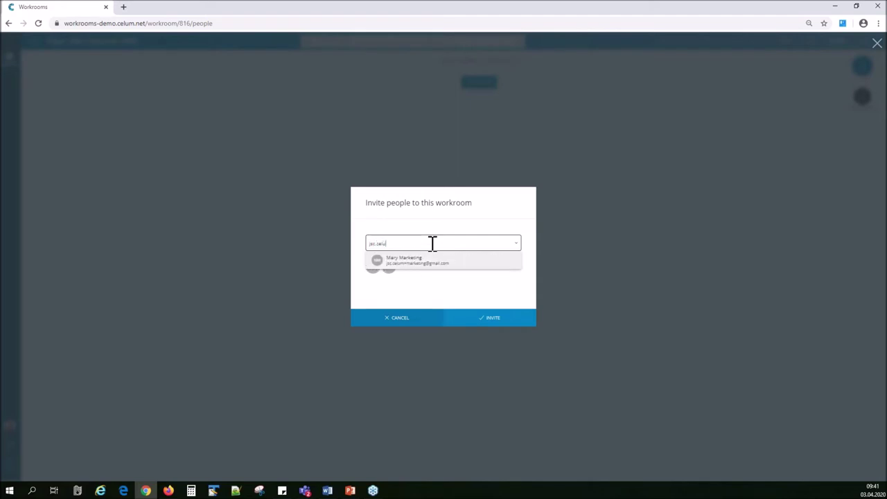
left_click(436, 260)
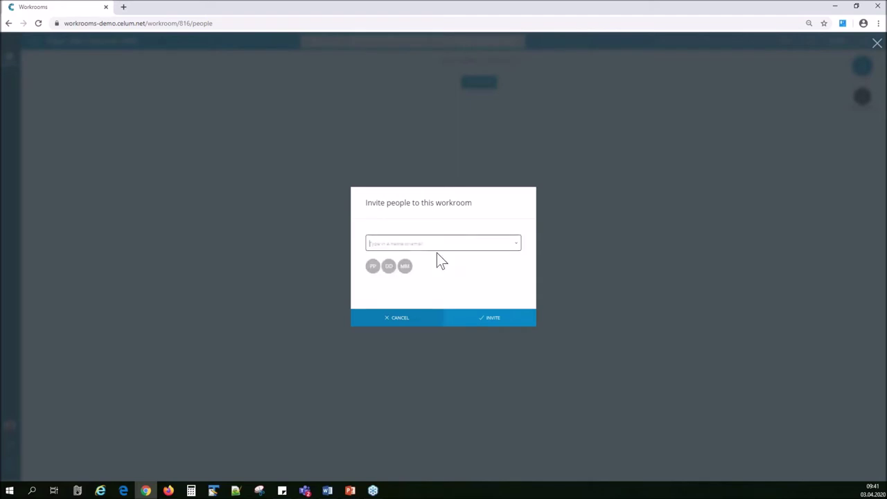
left_click(485, 318)
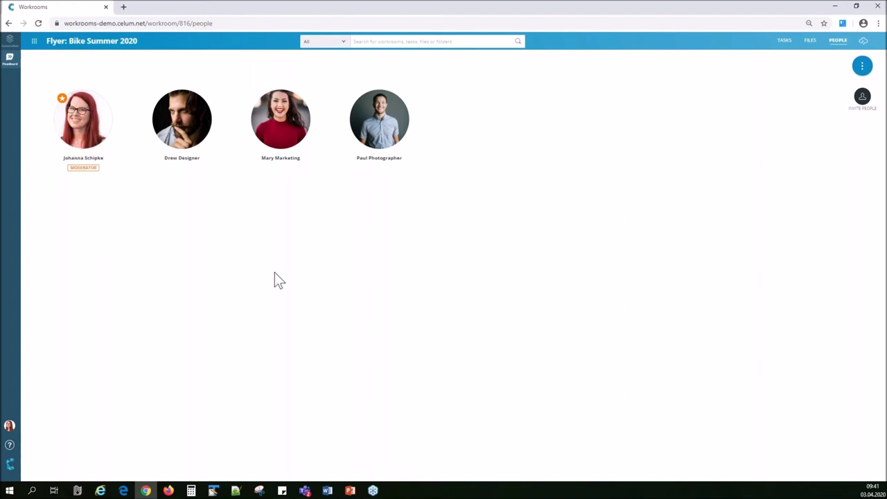
Appoint the marketing colleague as a workroom moderator.
right_click(189, 139)
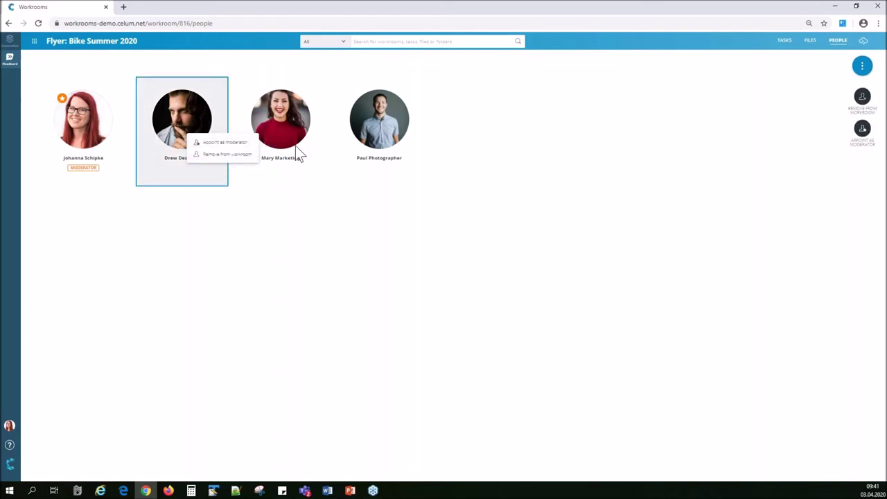
left_click(288, 122)
right_click(290, 125)
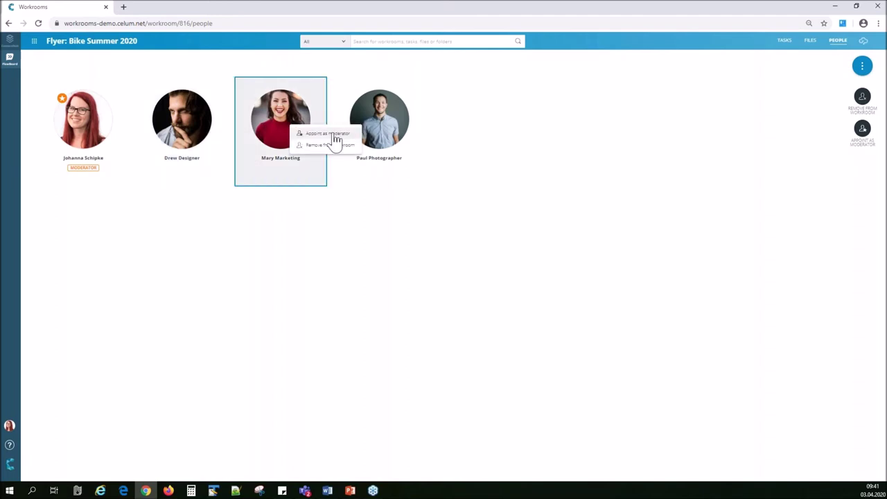
left_click(328, 134)
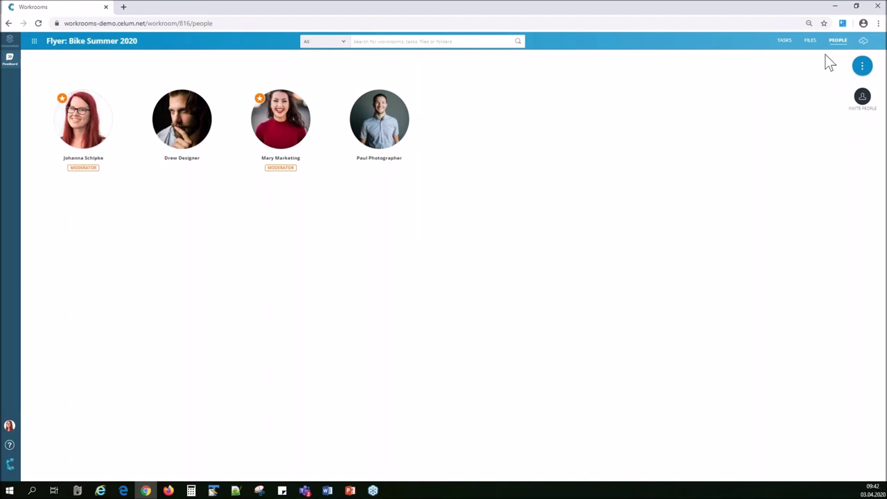
Glance at the workroom actions overview, then go to the task board.
left_click(862, 65)
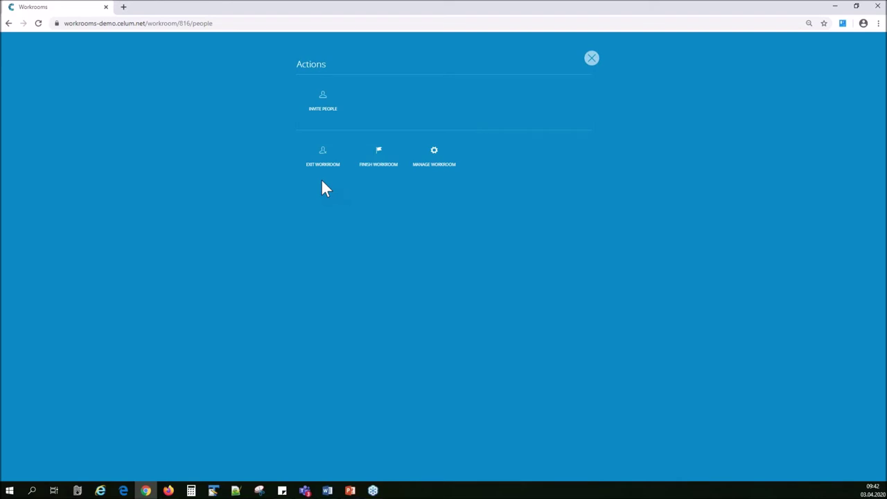
left_click(592, 59)
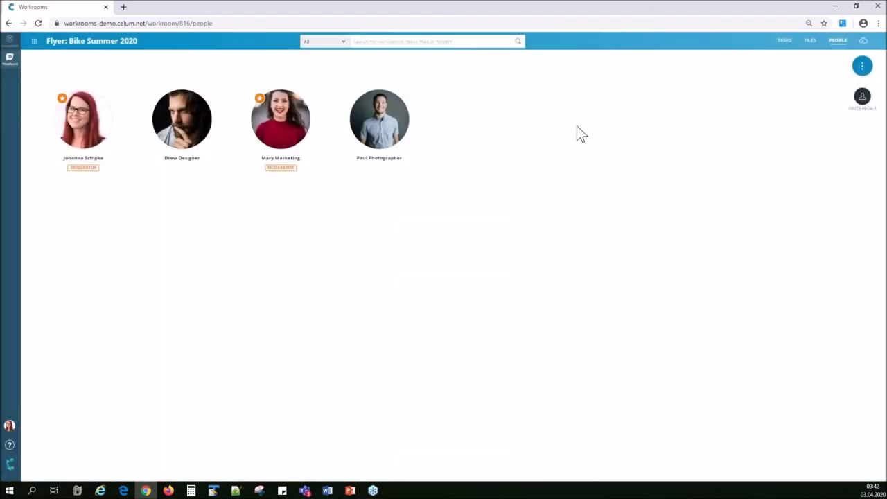
left_click(784, 40)
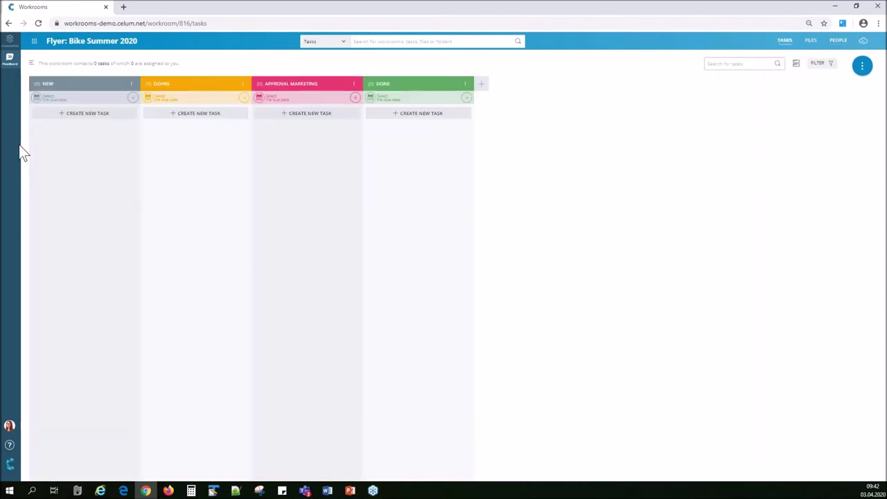
Create tasks 'upload logo', 'select 1 image for flyer' and 'pls upload phots from shooting' in NEW.
left_click(87, 113)
type("upload logo")
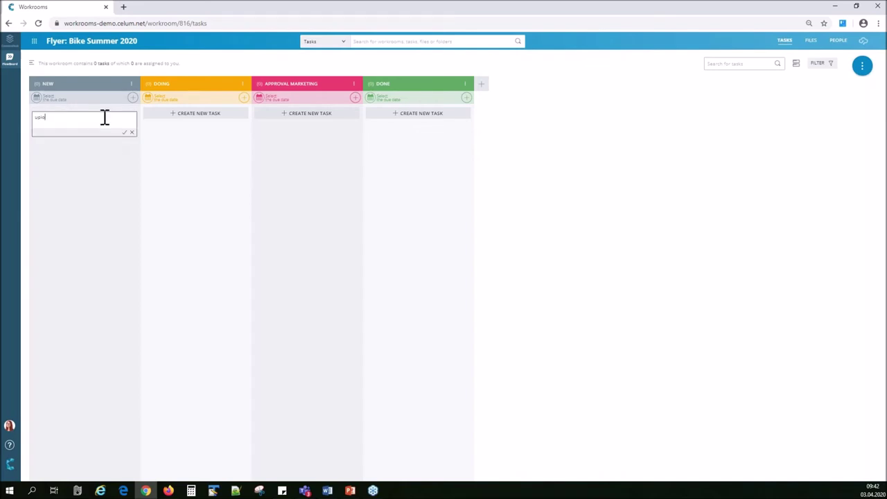
key("Return")
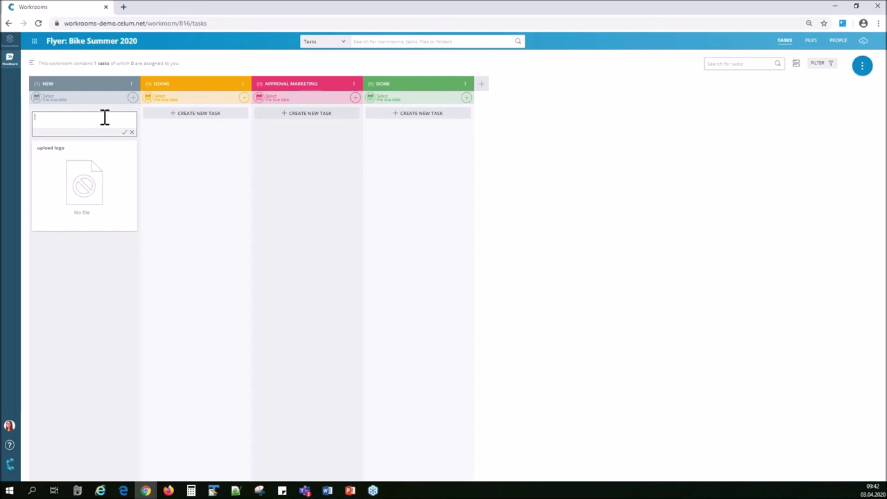
type("s")
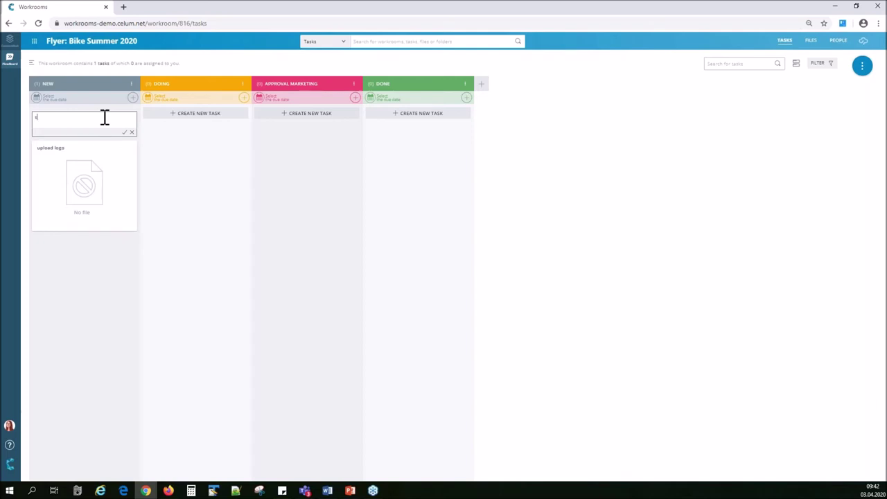
type("elect f")
type(" image")
type(" for flyer")
key("Return")
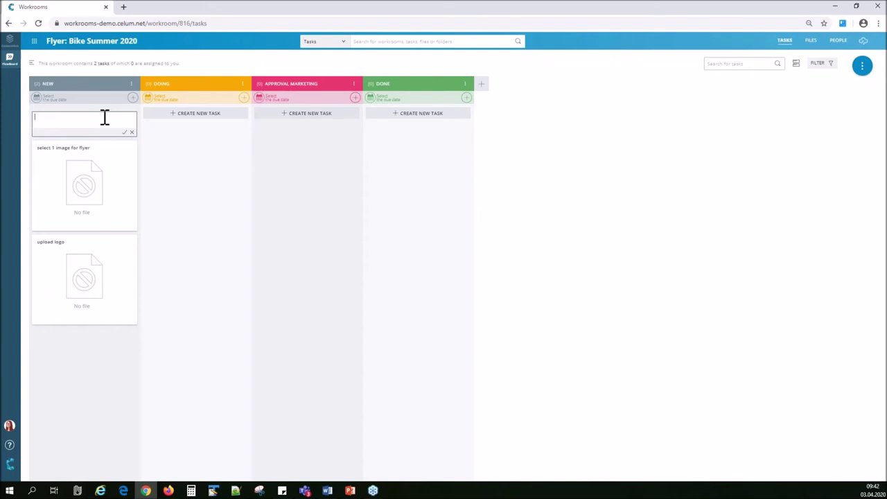
type("pls upload photos from shooting")
key("Return")
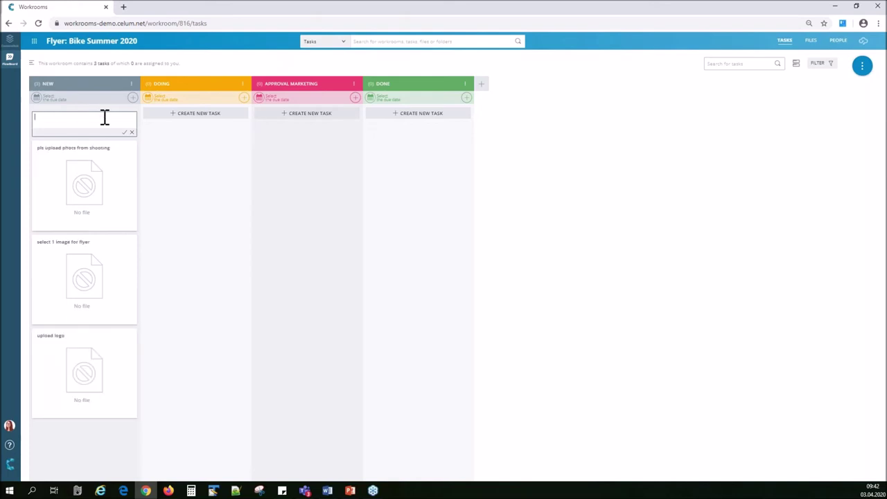
left_click(226, 225)
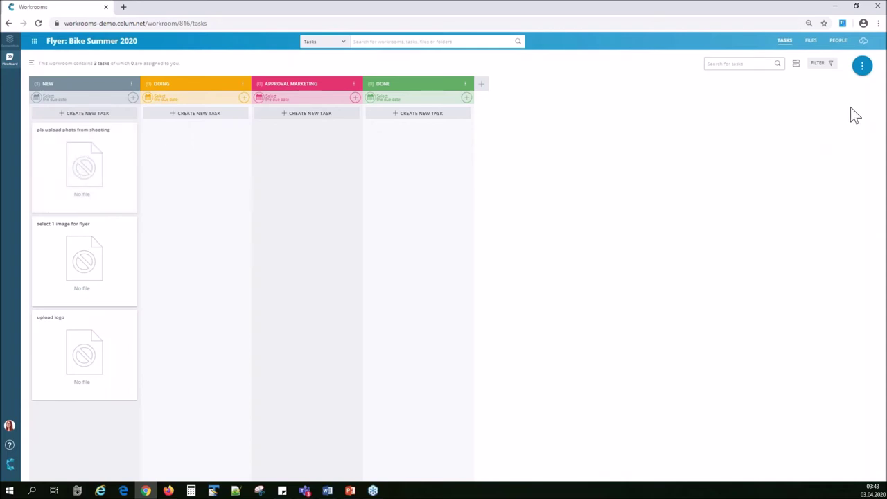
Hide file previews on the task cards and open the 'pls upload phots from shooting' task.
left_click(796, 64)
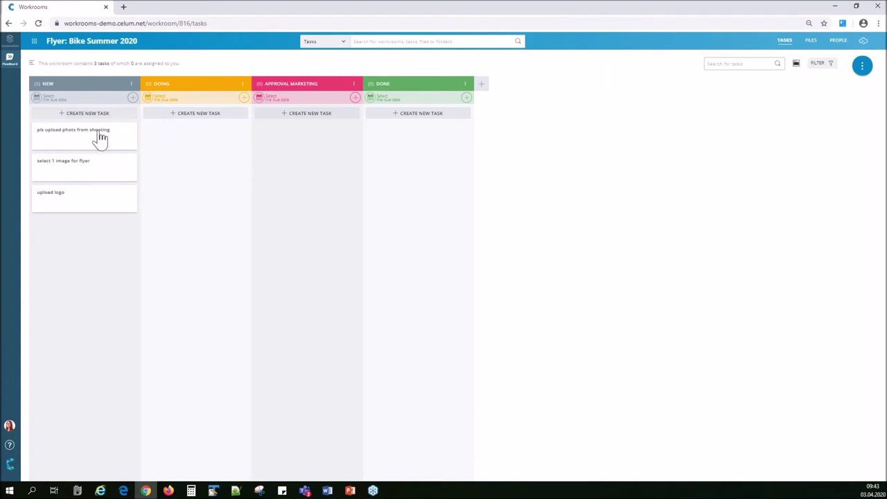
left_click(796, 70)
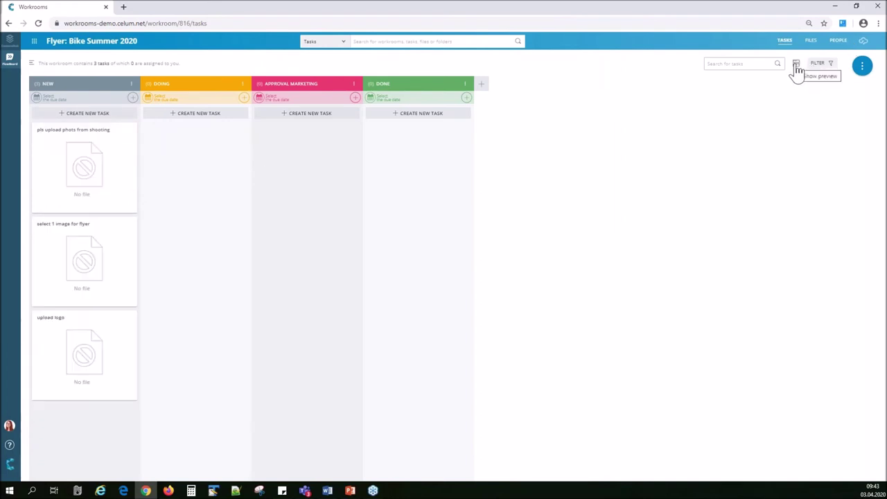
left_click(796, 70)
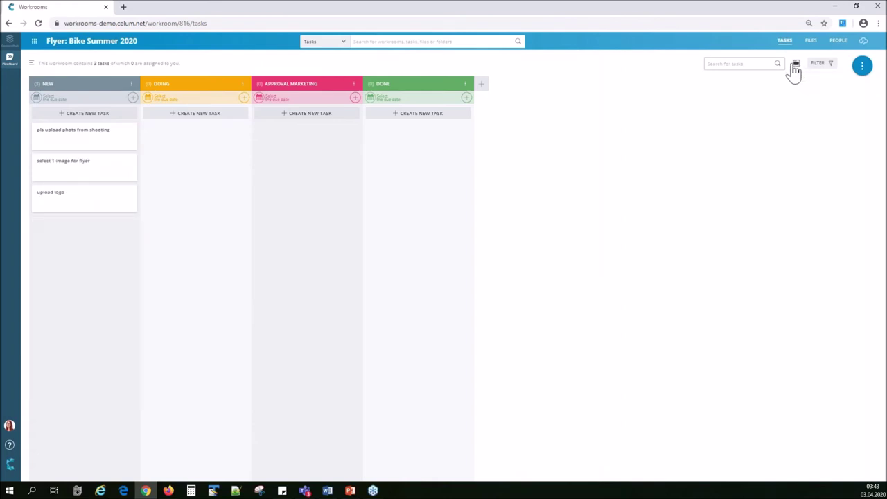
left_click(79, 144)
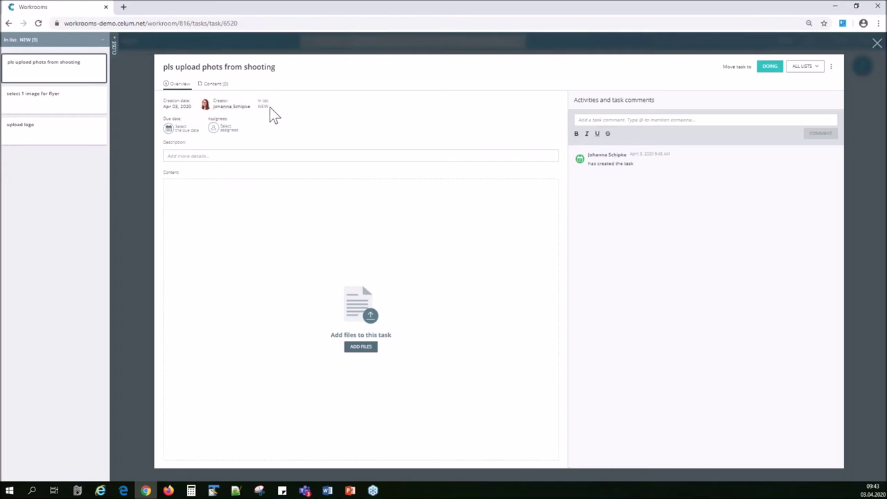
Give the shooting-photos task an Apr 03, 2020 due date and assign the photographer.
left_click(180, 129)
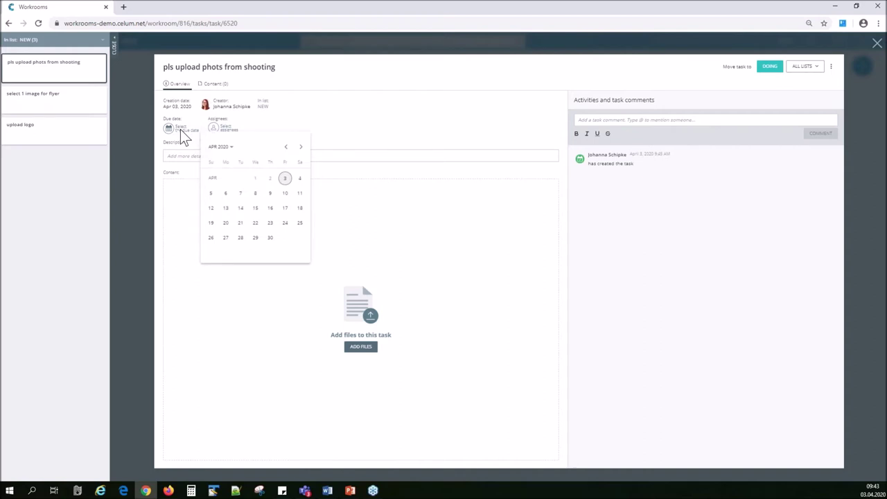
left_click(285, 179)
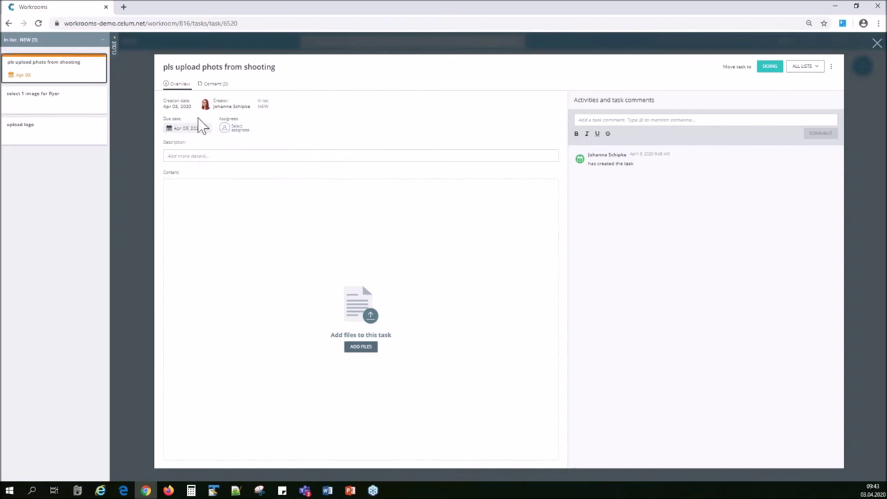
left_click(233, 130)
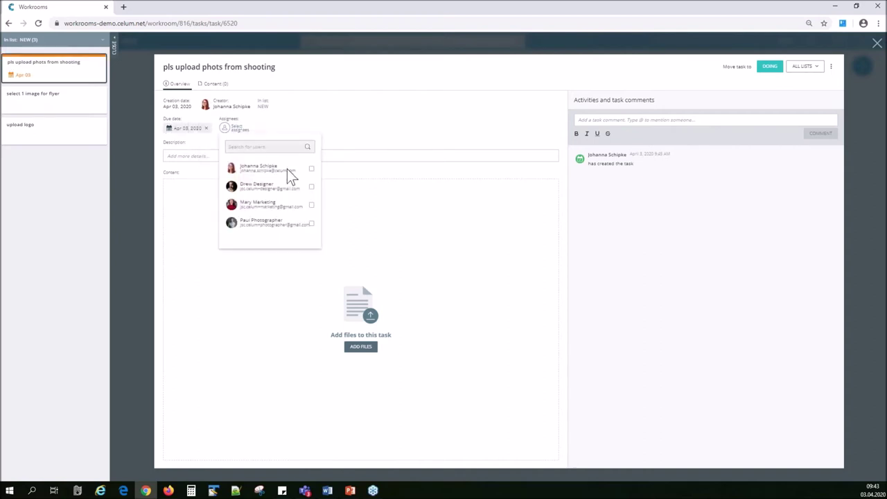
left_click(311, 224)
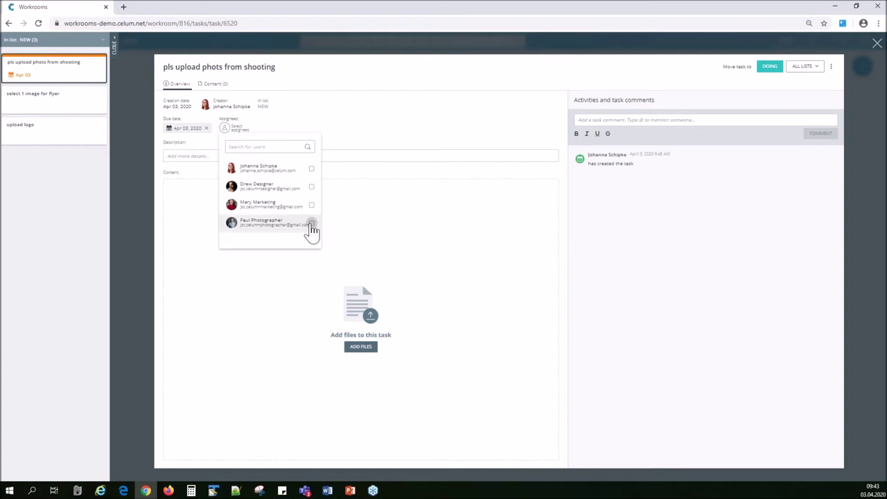
left_click(370, 142)
Add a description asking to upload only Monday's preselected images and inform a colleague.
left_click(367, 157)
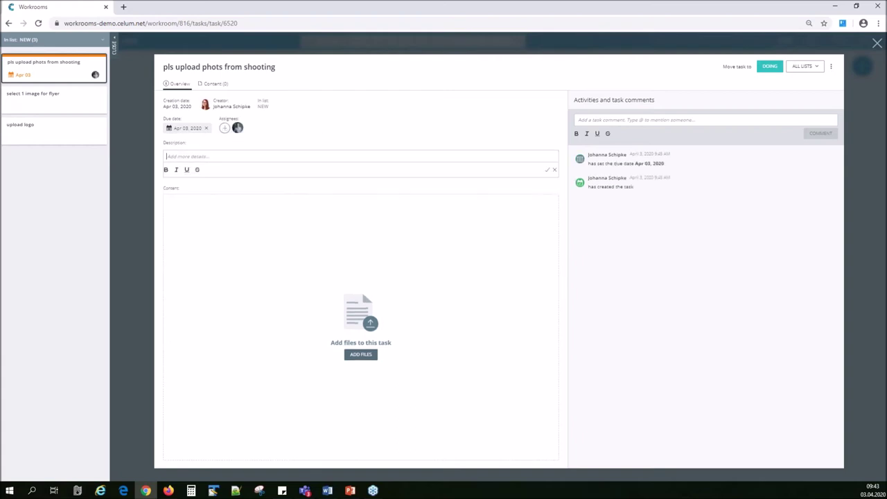
type("pls only a")
key("BackSpace")
type("upload preselected images from monday.")
type("inform mary")
left_click(36, 104)
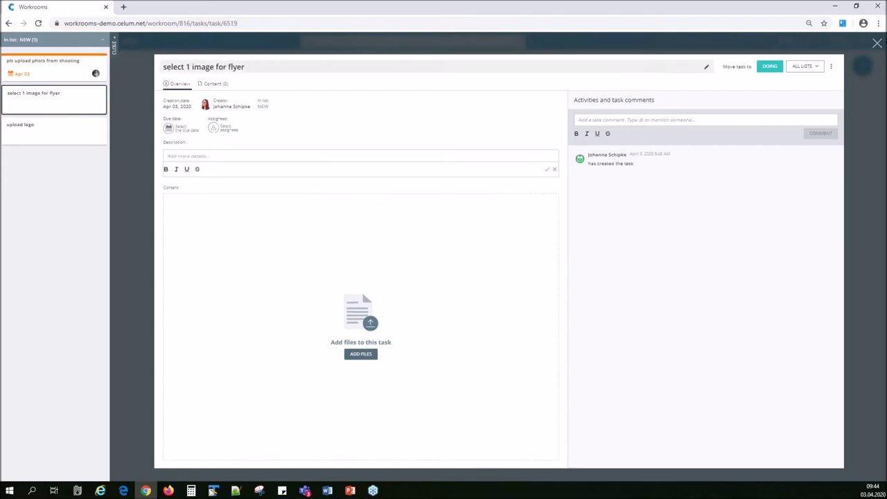
Assign the marketing user to the flyer-image and upload logo tasks; give upload logo an Apr 03, 2020 due date.
left_click(225, 128)
left_click(300, 205)
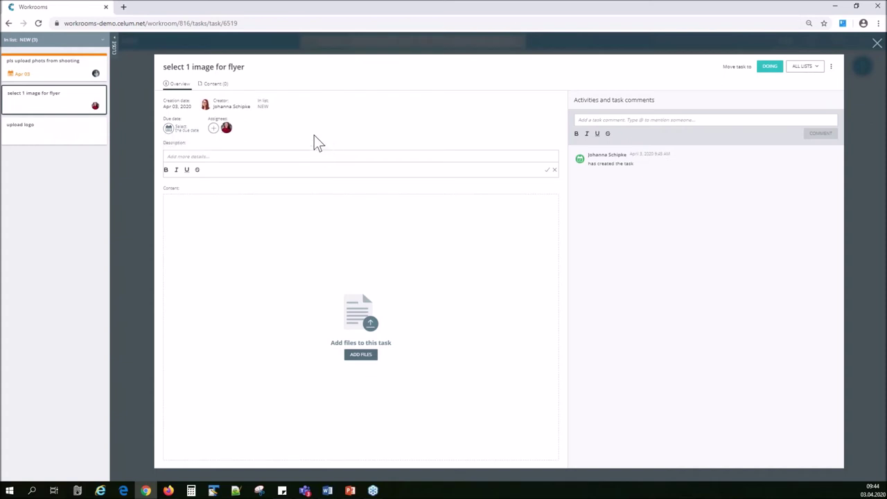
left_click(71, 143)
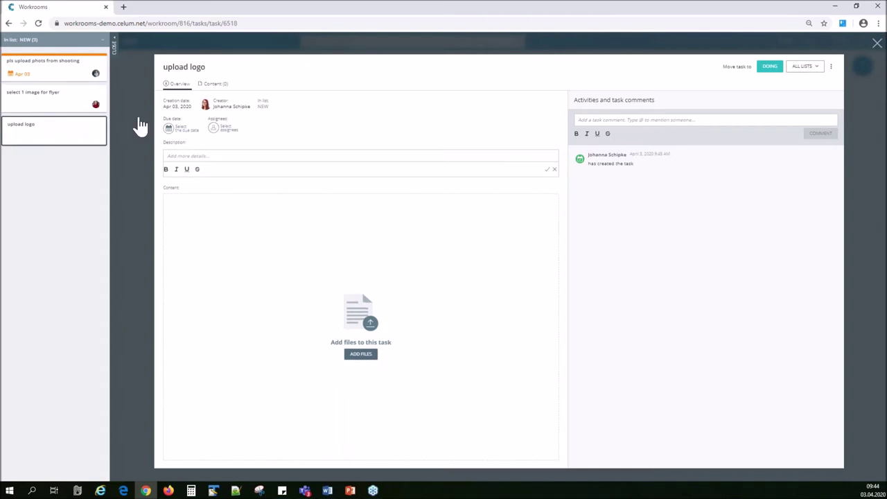
left_click(230, 129)
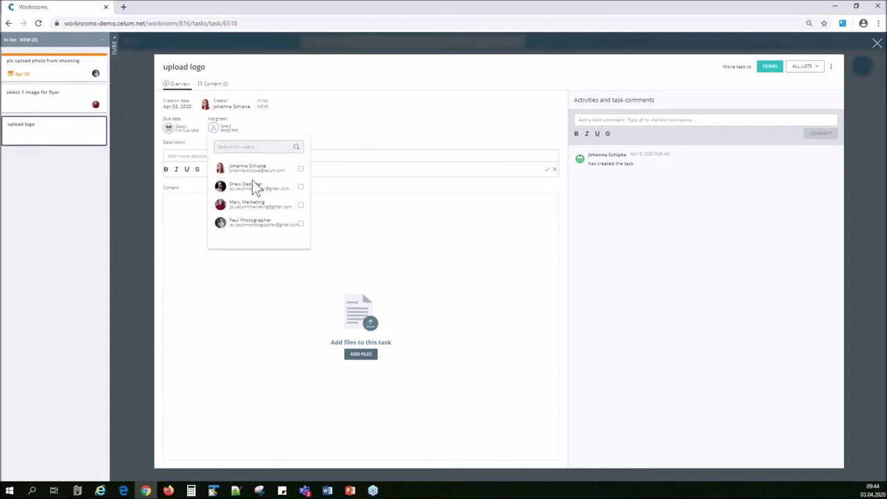
left_click(301, 206)
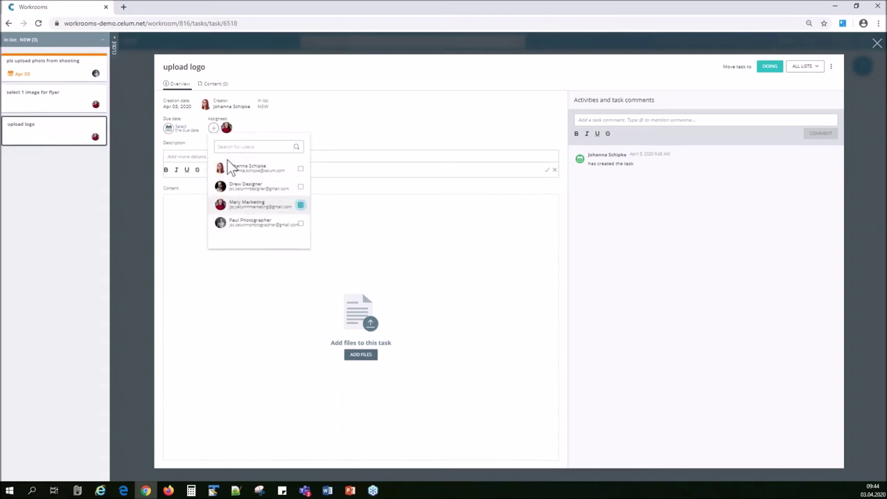
left_click(361, 165)
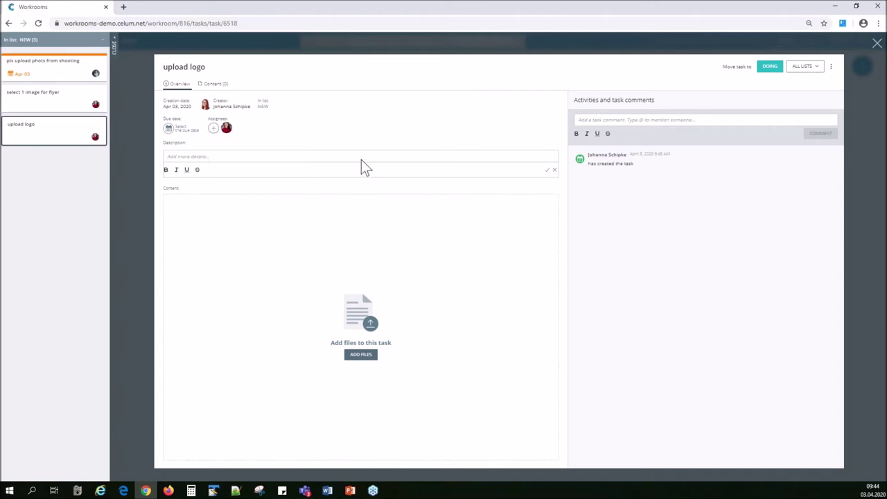
left_click(178, 130)
left_click(287, 181)
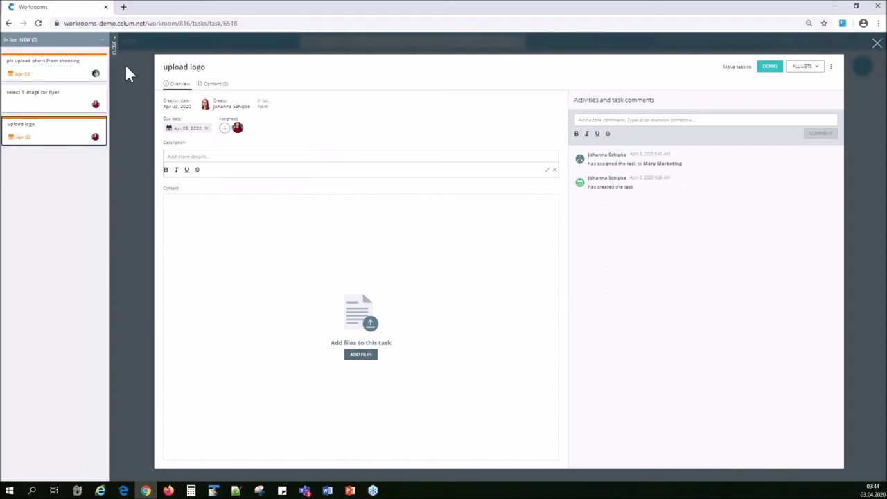
left_click(877, 44)
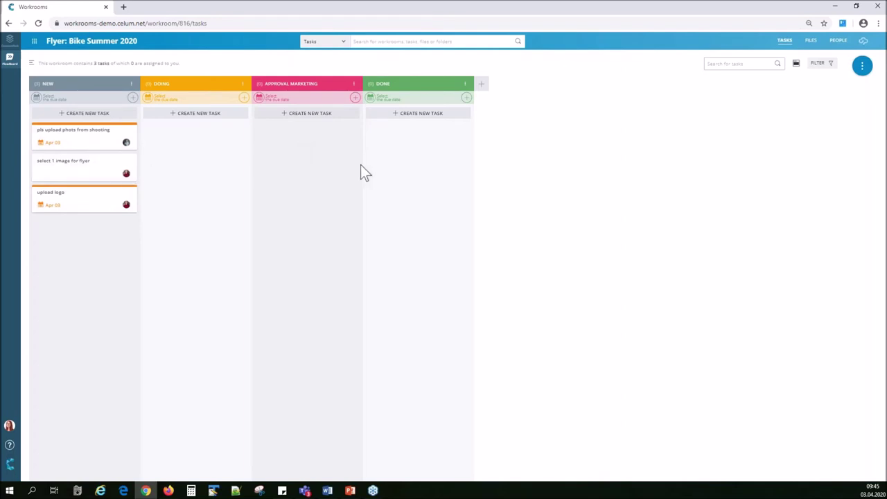
Assign the marketing user to the Approval Marketing column.
left_click(355, 97)
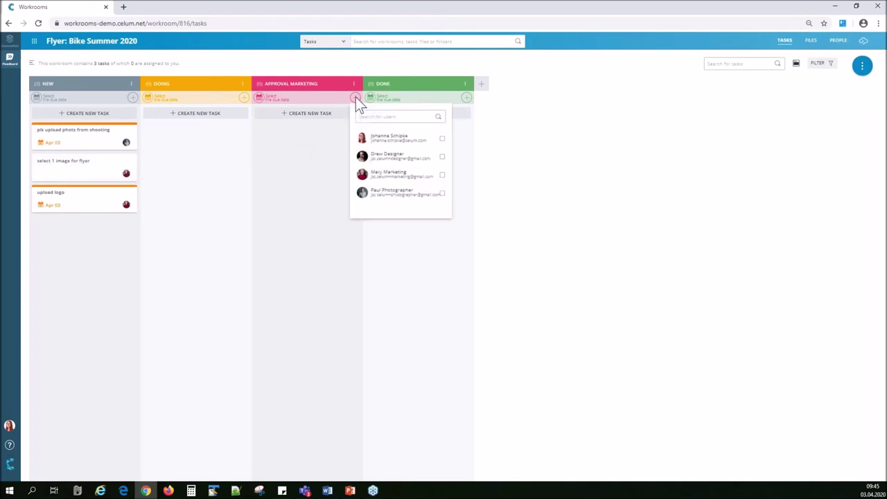
left_click(443, 175)
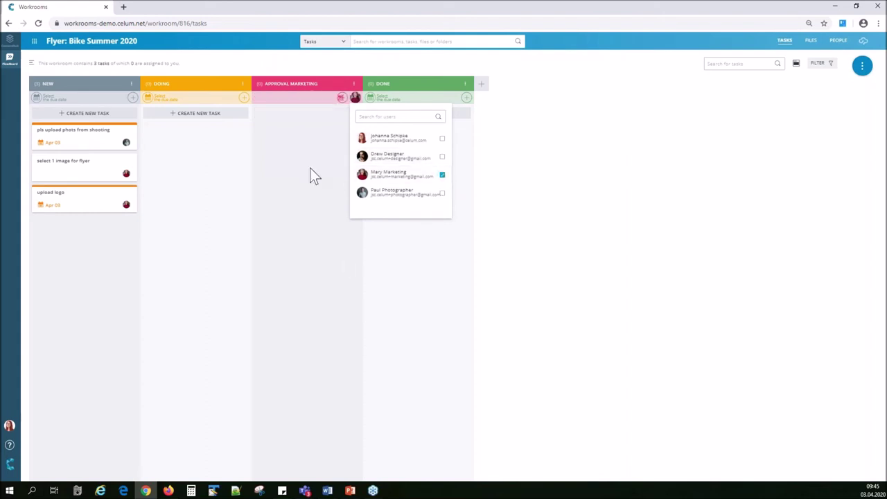
left_click(302, 142)
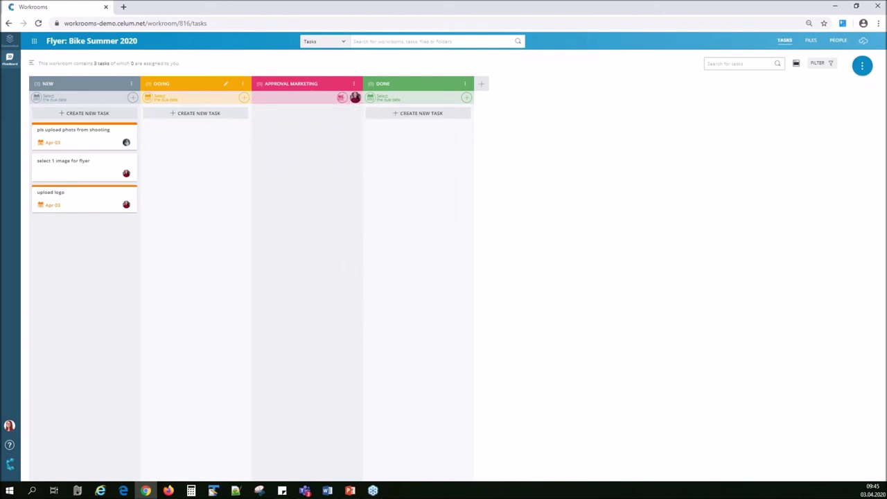
Test moving the shooting-photos card to DOING and back, then drop 'select 1 image for flyer' into Approval Marketing.
left_click_drag(97, 142, 184, 159)
left_click(185, 135)
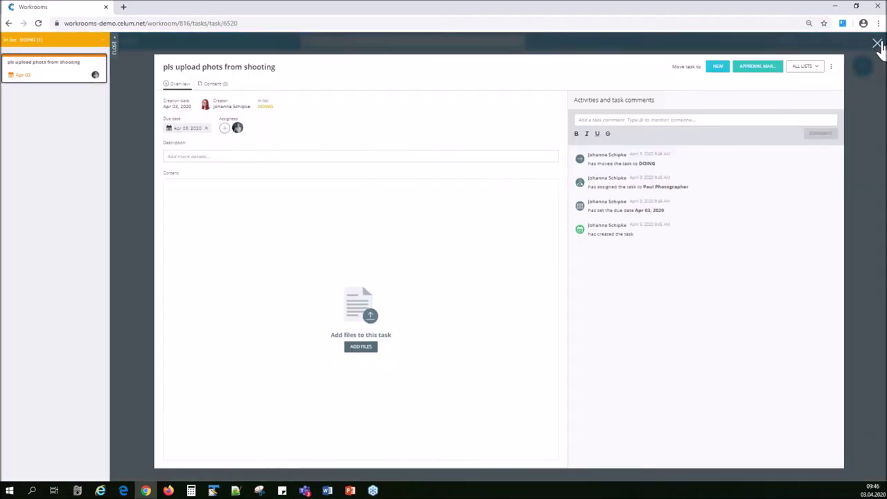
left_click(146, 218)
left_click_drag(174, 141, 149, 222)
left_click_drag(319, 221, 192, 204)
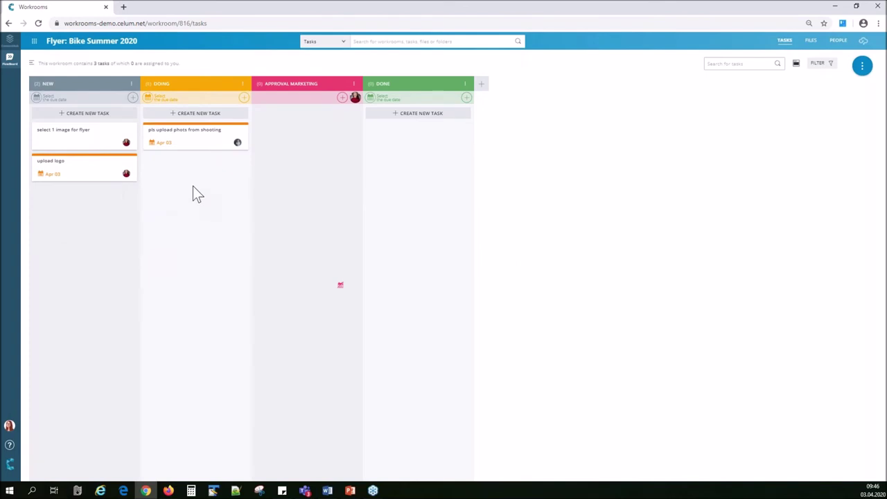
left_click_drag(184, 145, 70, 213)
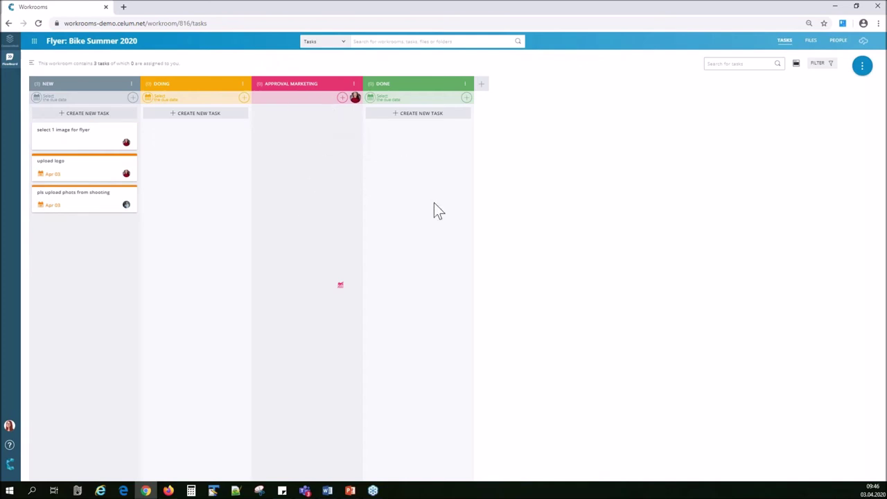
left_click_drag(59, 139, 286, 143)
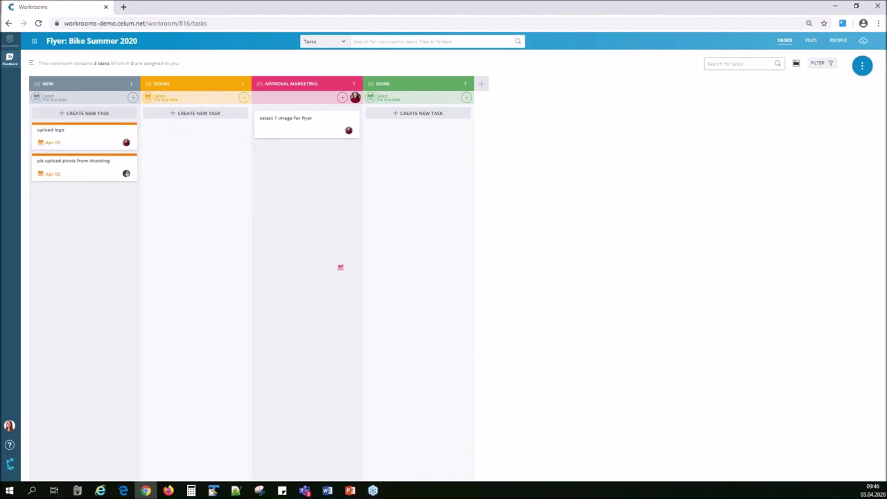
left_click_drag(300, 139, 326, 129)
Drag 'select 1 image for flyer' back to NEW and remove the extra Approval Marketing assignee.
left_click(340, 97)
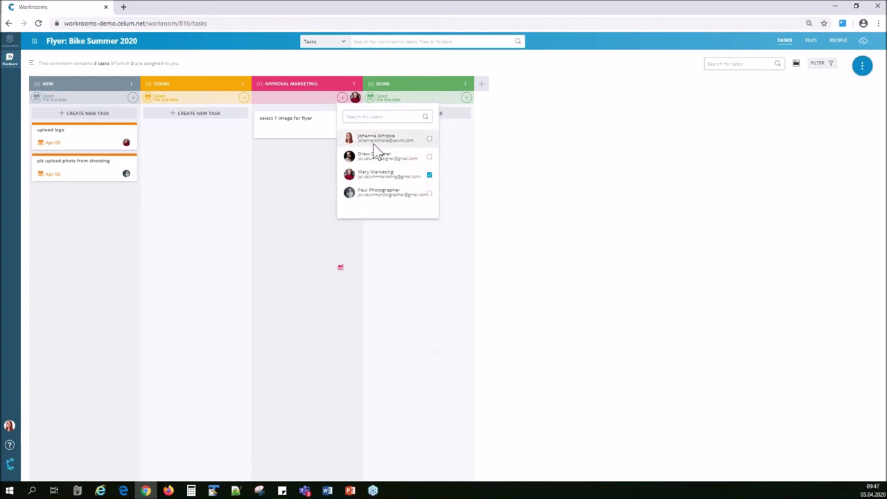
left_click(374, 138)
left_click(315, 208)
left_click_drag(324, 149, 83, 200)
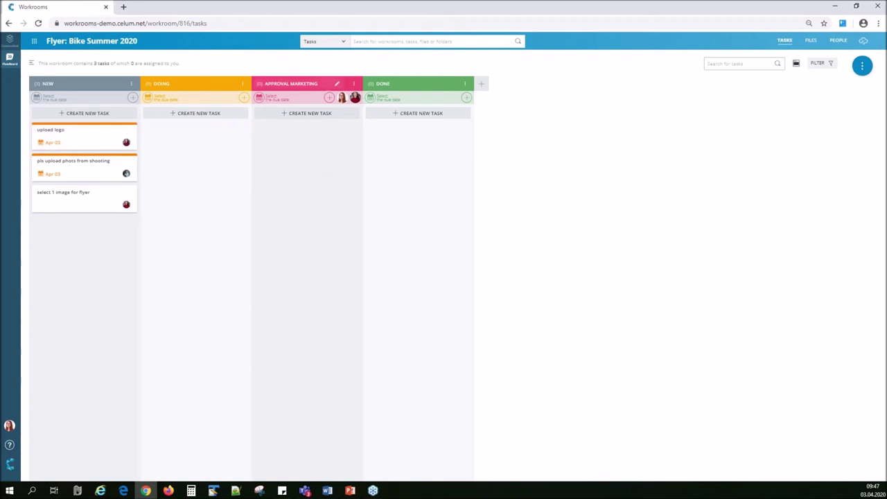
left_click(341, 98)
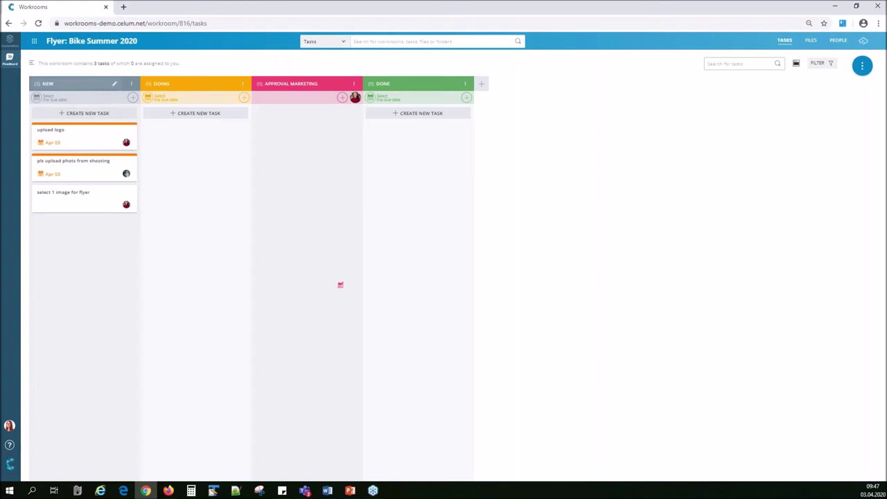
Rename the NEW column to 'To Do'.
left_click(63, 84)
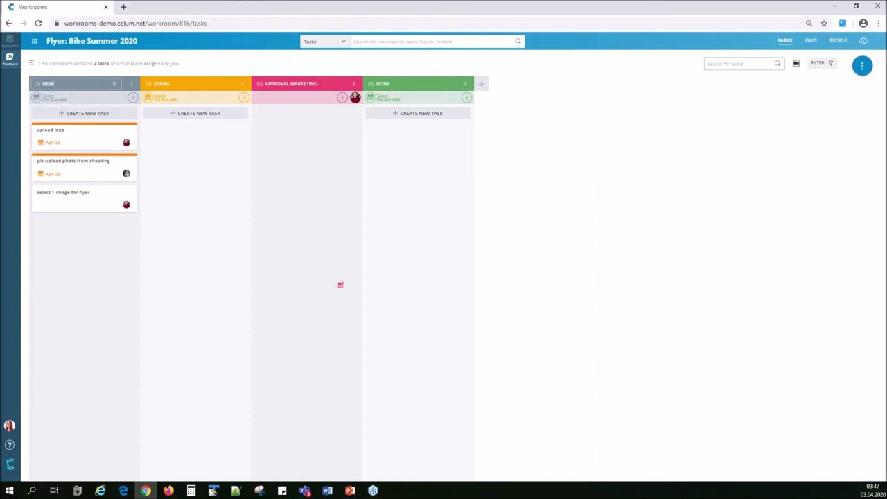
type("To Do")
key("Return")
Assign the task creator to the DONE column.
left_click(467, 97)
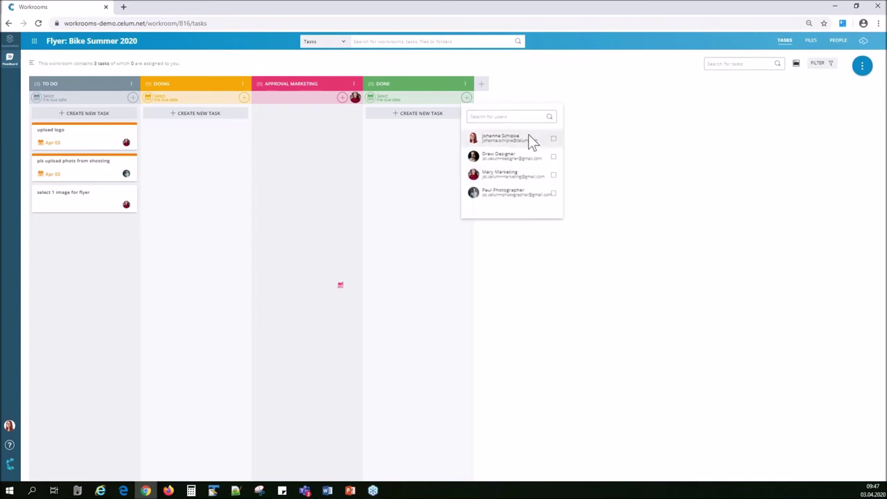
left_click(553, 140)
left_click(553, 92)
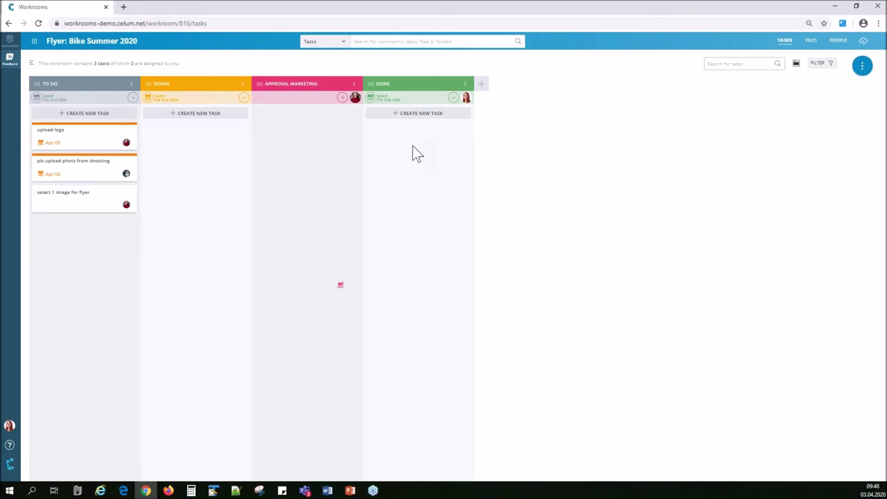
left_click(830, 63)
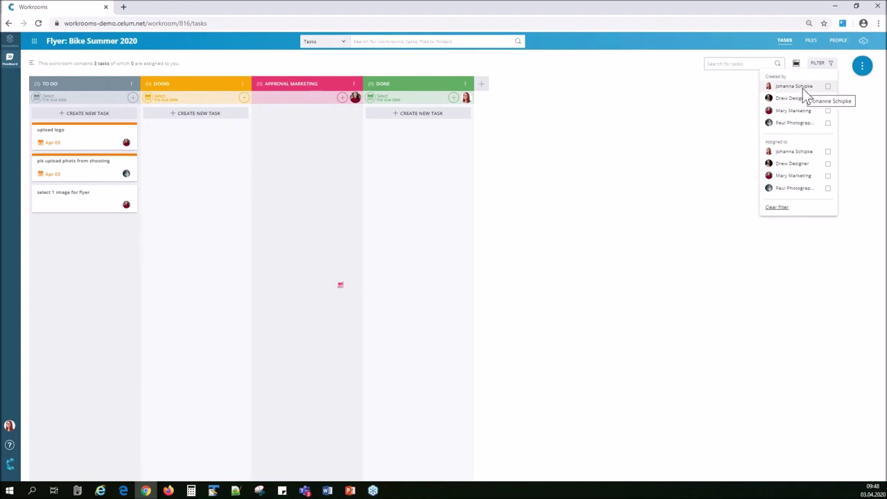
left_click(827, 176)
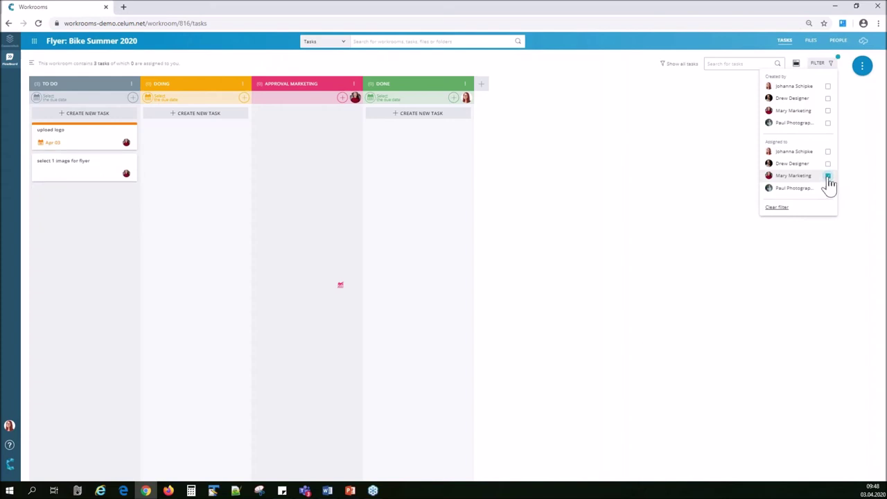
left_click(828, 176)
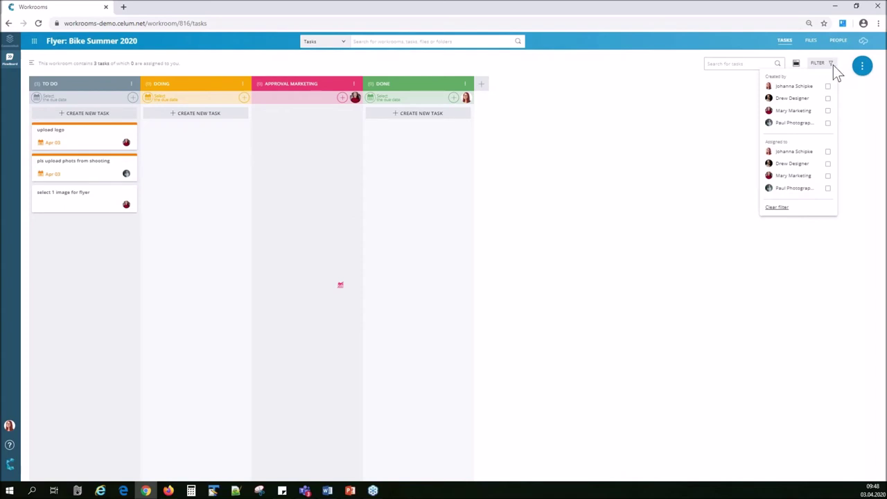
left_click(832, 64)
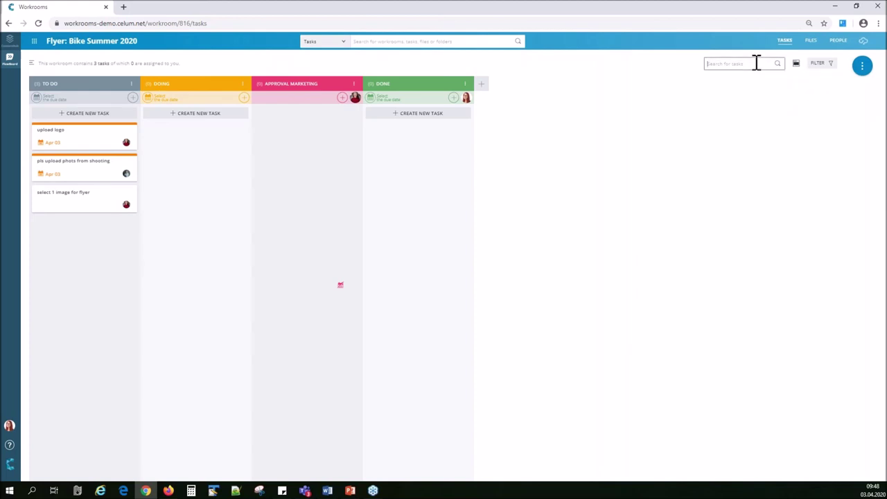
left_click(761, 63)
type("logo")
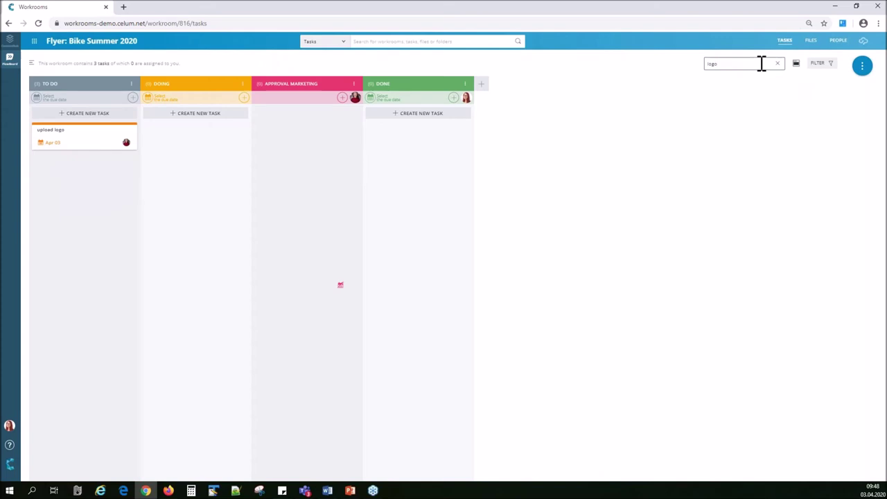
key("BackSpace")
key("BackSpace")
key("BackSpace")
key("BackSpace")
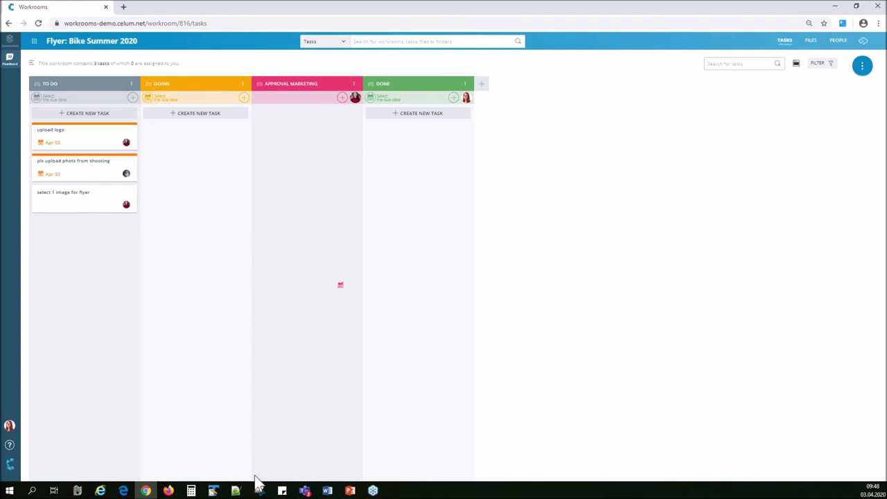
In Firefox, reload the dashboard and open 'pls upload phots from shooting' from My Tasks.
left_click(164, 491)
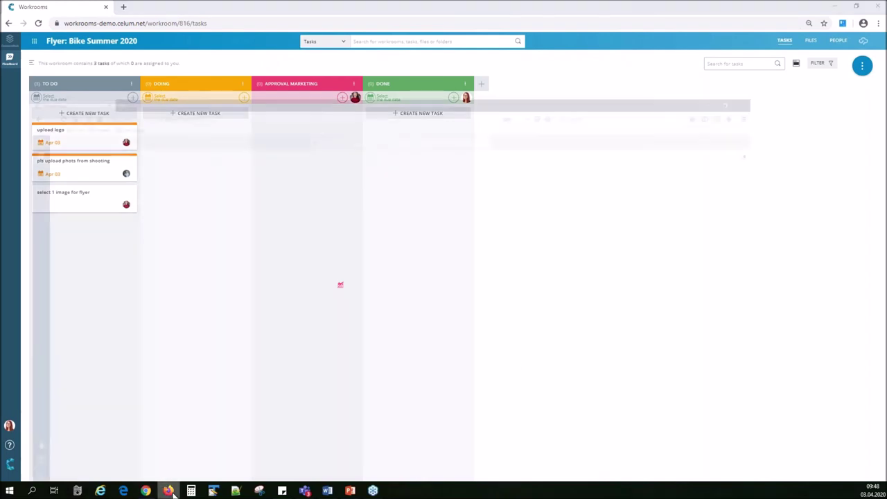
left_click(35, 24)
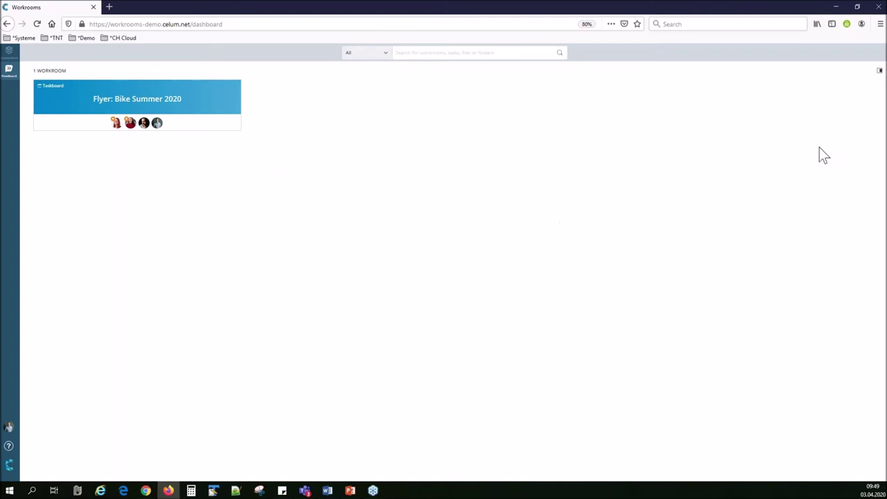
left_click(877, 72)
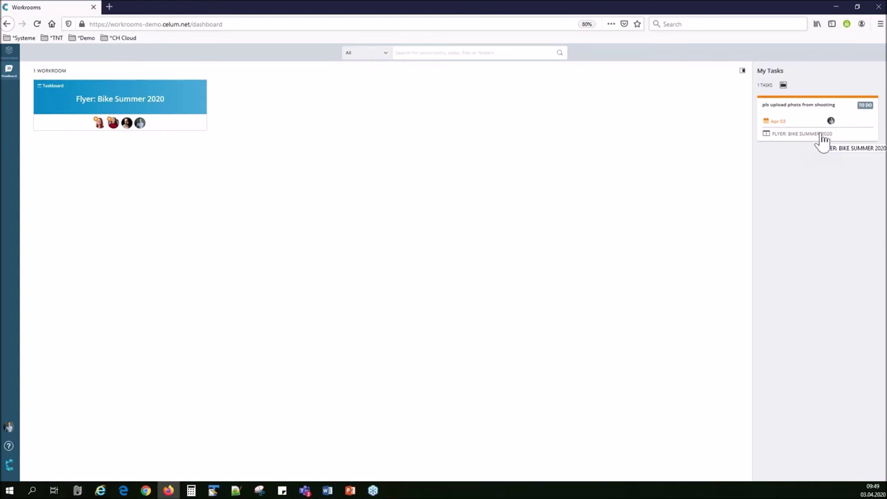
left_click(798, 122)
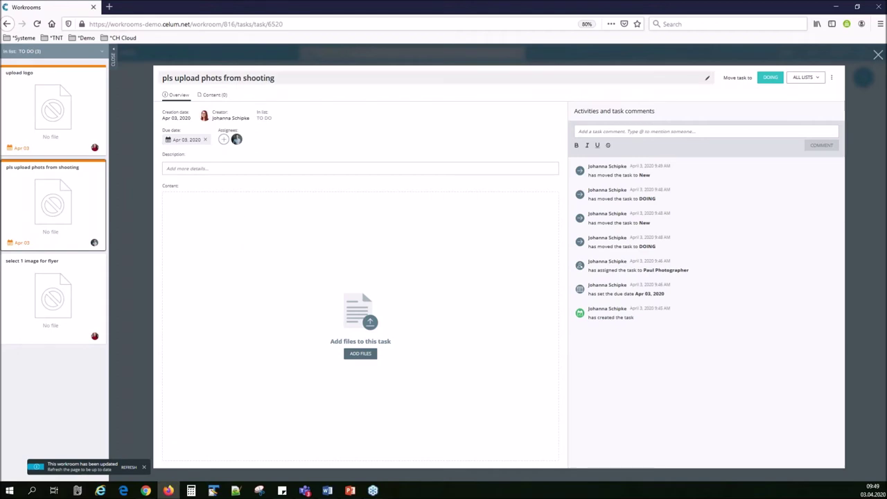
Upload the four SCOTT Sports images from the computer into the workroom.
left_click(362, 355)
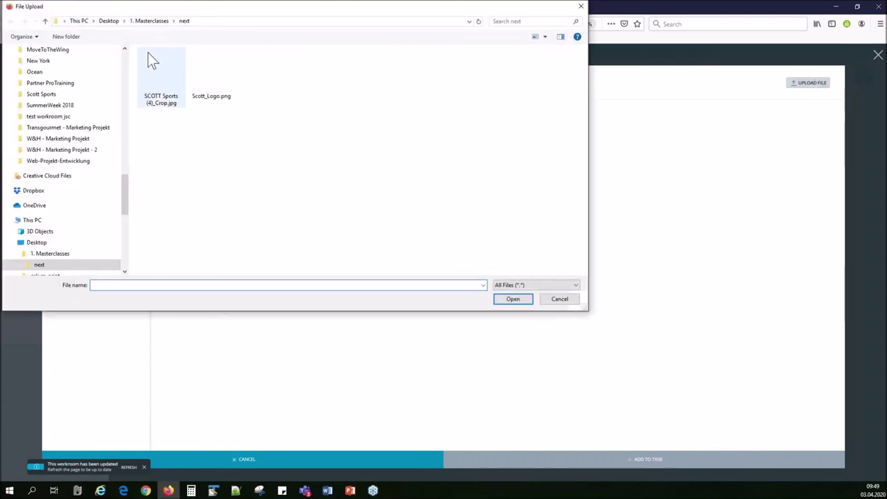
left_click(143, 20)
left_click_drag(405, 137, 223, 61)
left_click(513, 298)
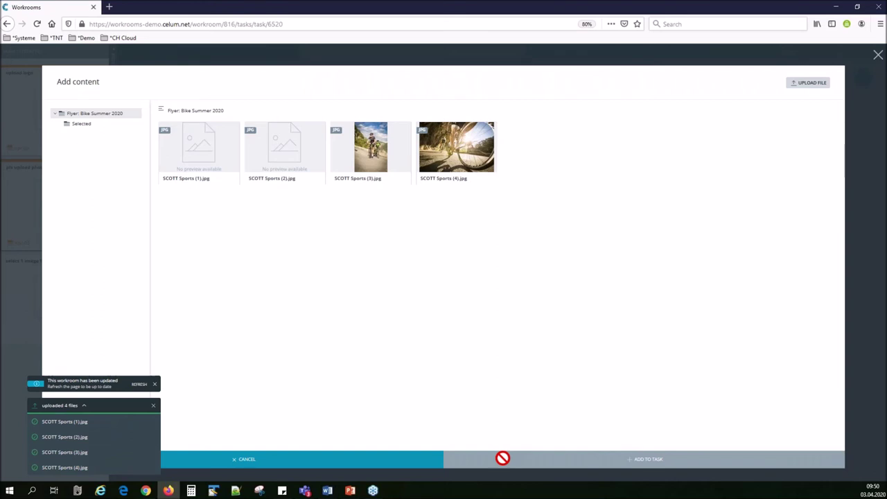
left_click(153, 407)
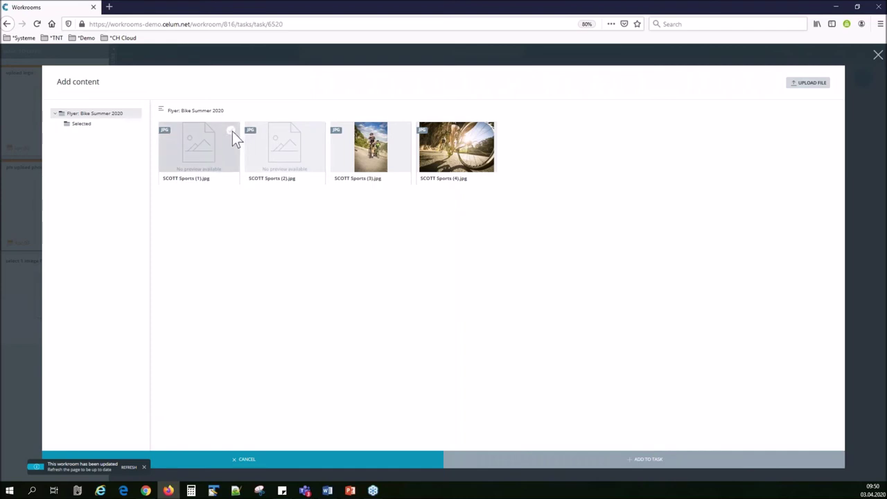
Inspect the context options for the Flyer: Bike Summer 2020 folder and SCOTT Sports photos.
right_click(100, 115)
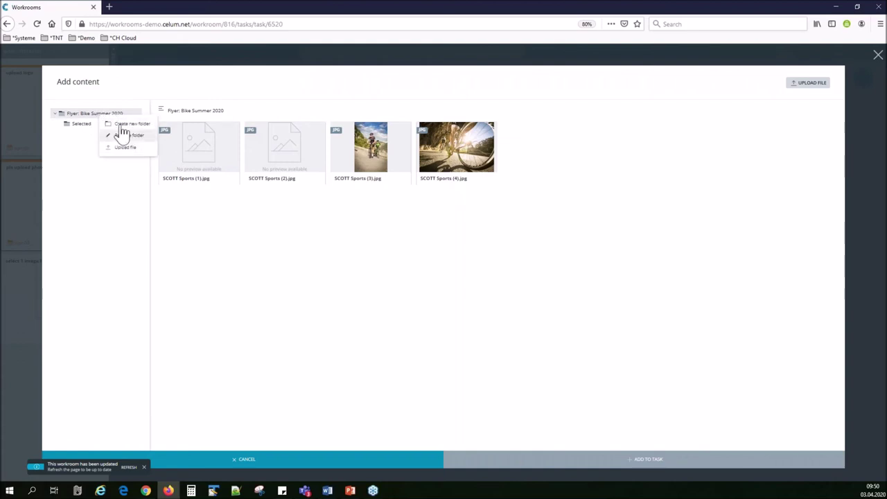
right_click(219, 144)
key("Escape")
right_click(227, 131)
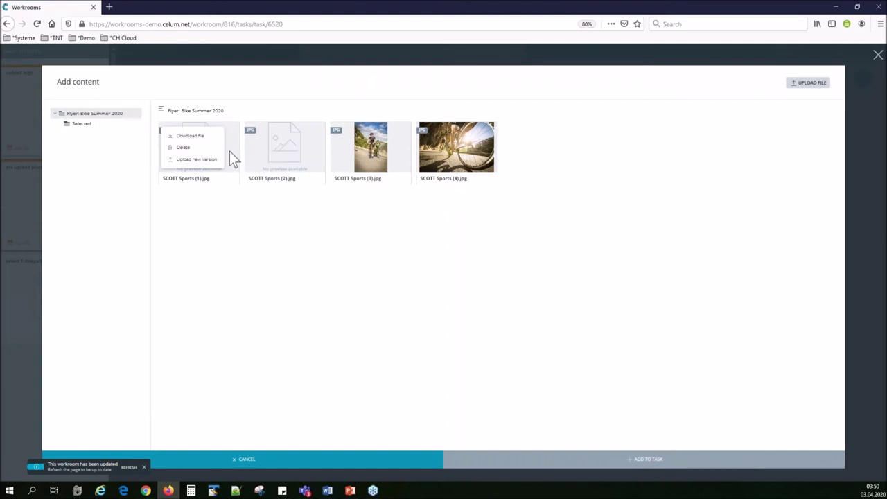
right_click(230, 151)
left_click(406, 185)
left_click(397, 154)
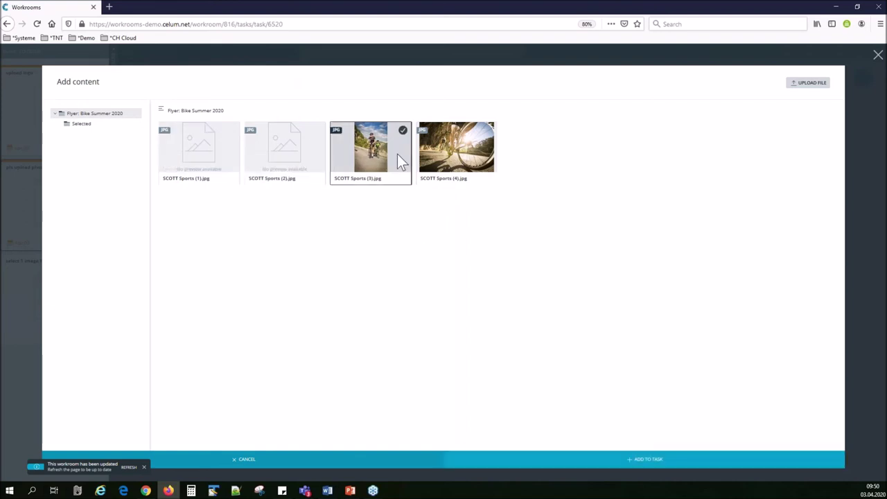
right_click(397, 149)
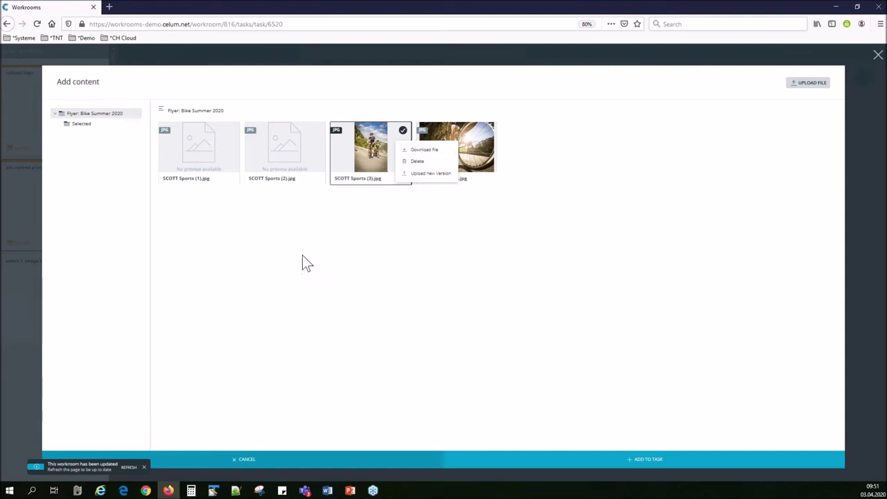
Select SCOTT Sports (1)–(4).jpg and attach them to the shooting task.
left_click(231, 131)
left_click(231, 130)
left_click(316, 130)
left_click(489, 131)
left_click(647, 460)
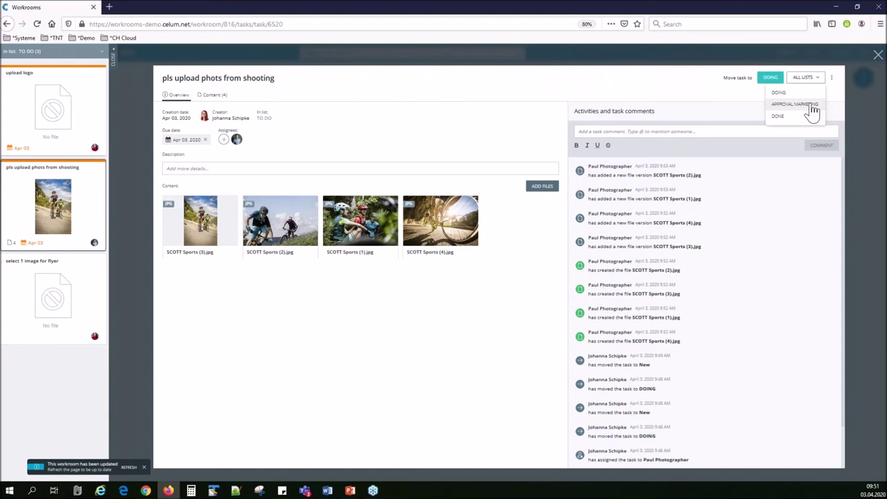
Move the shooting-photos task to APPROVAL MARKETING and close it back to the board.
left_click(811, 109)
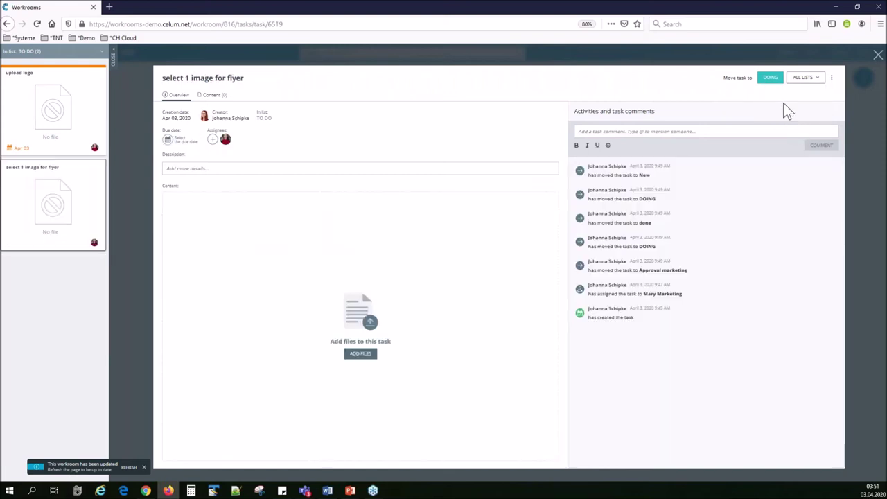
left_click(877, 56)
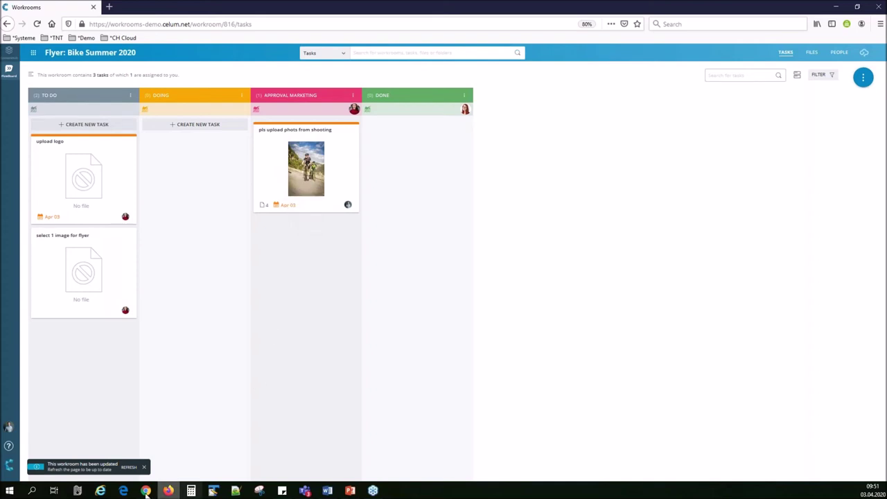
Dismiss the workroom-updated notice and log out from the sidebar avatar menu.
left_click(143, 467)
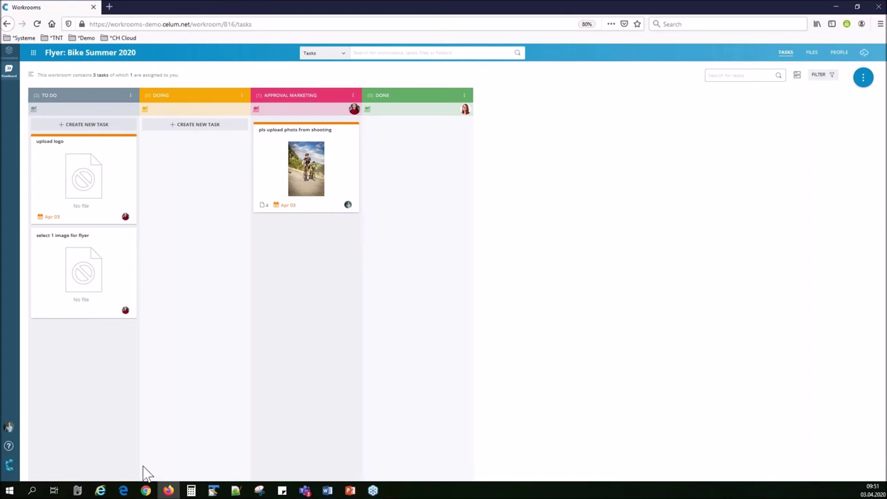
left_click(14, 429)
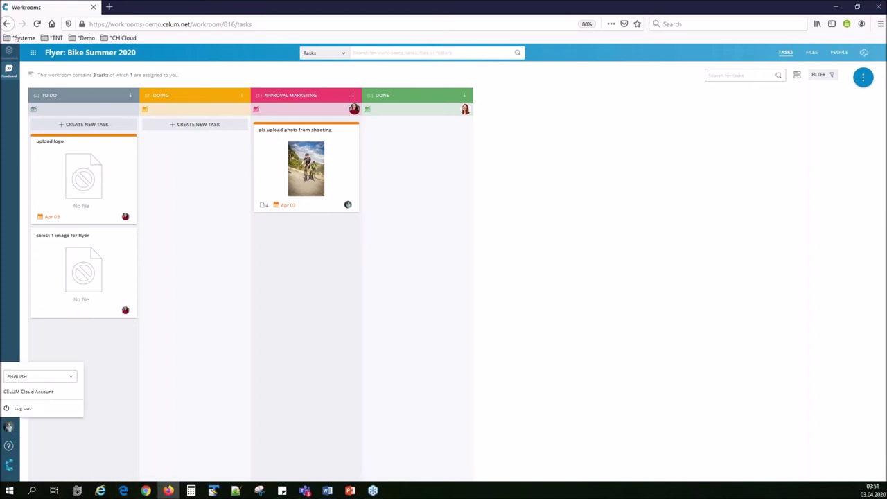
left_click(22, 408)
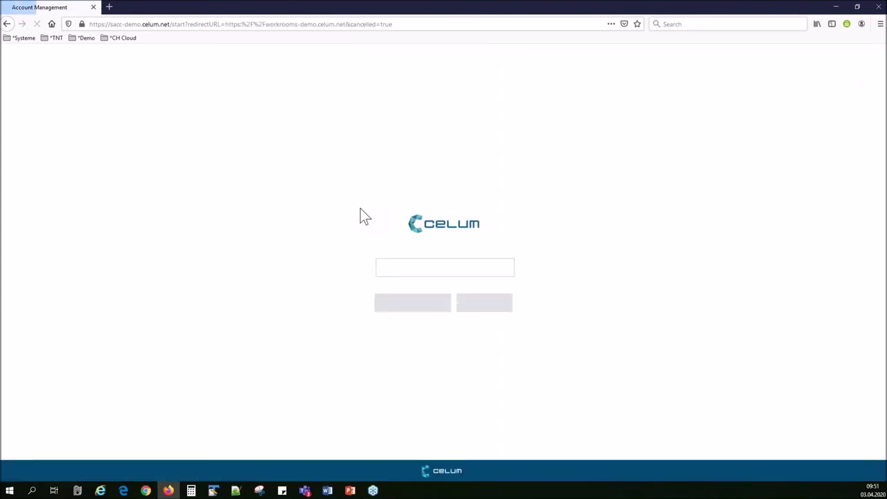
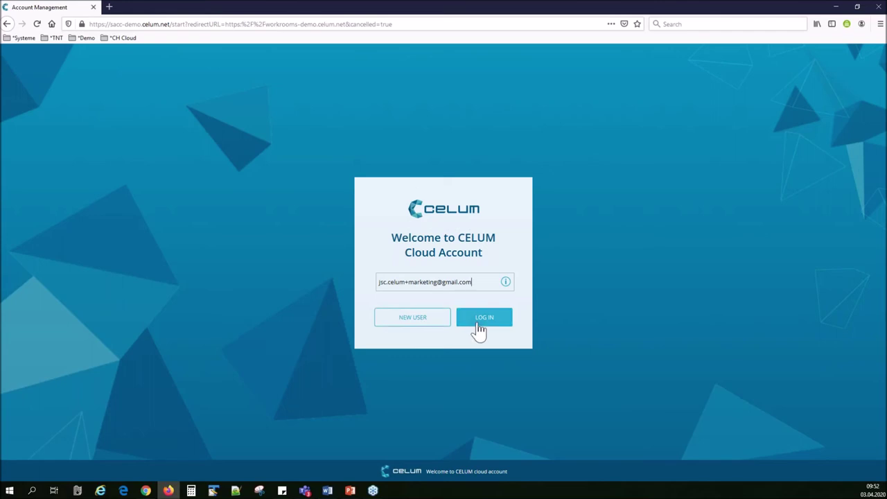
Sign in with the marketing account's e-mail address and the saved password.
left_click(480, 321)
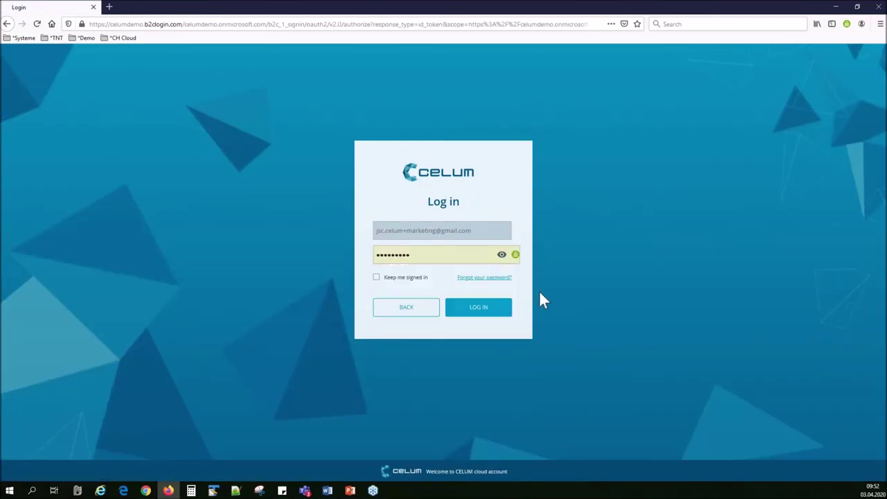
left_click(491, 308)
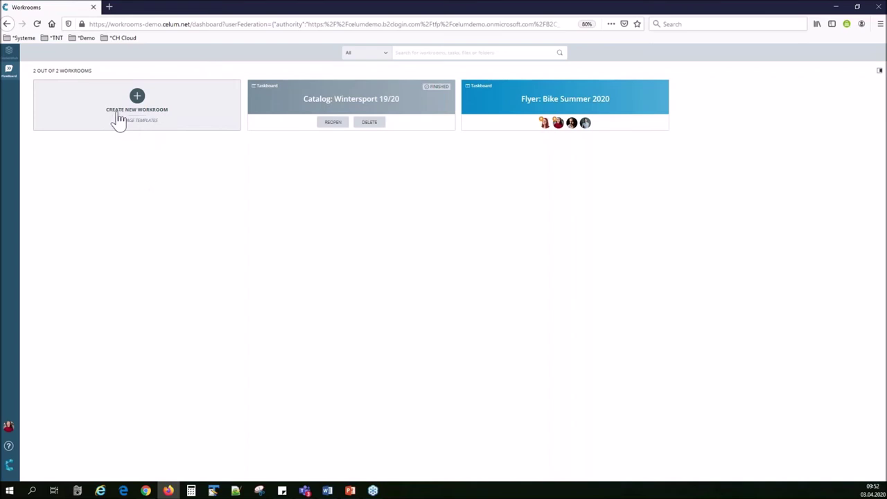
Switch to My Tasks and open the upload logo task card.
left_click(878, 73)
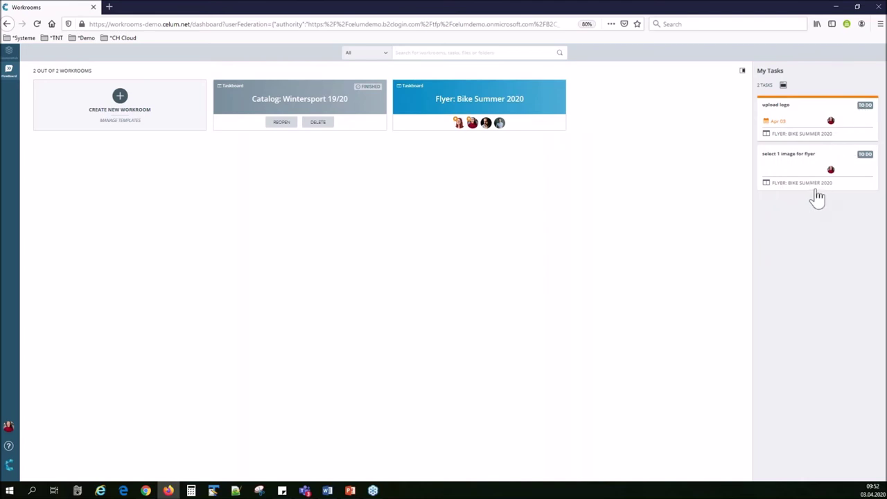
left_click(806, 117)
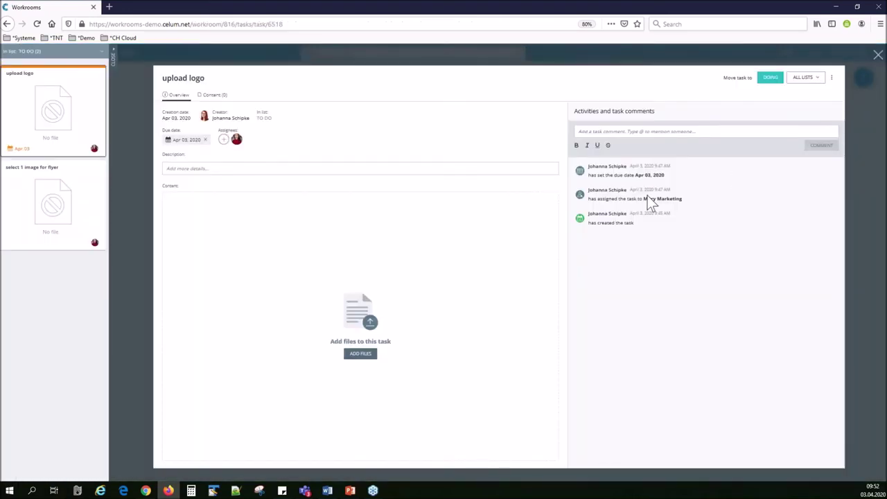
Upload Scott_Logo.png from the computer and add it as content to the upload logo task.
left_click(357, 353)
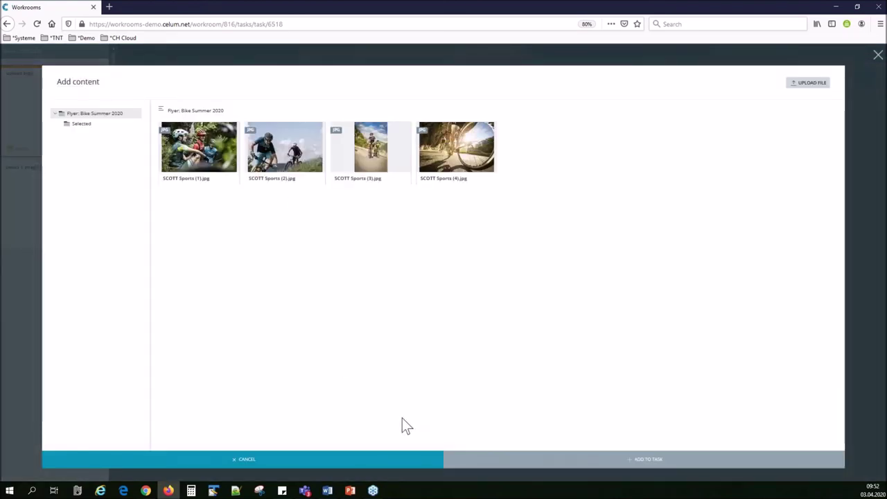
left_click(807, 83)
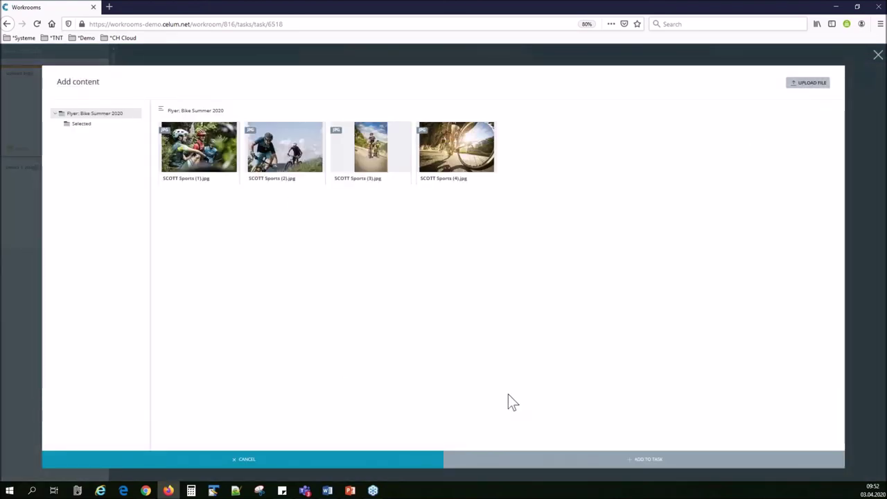
double_click(171, 80)
left_click(224, 89)
double_click(223, 85)
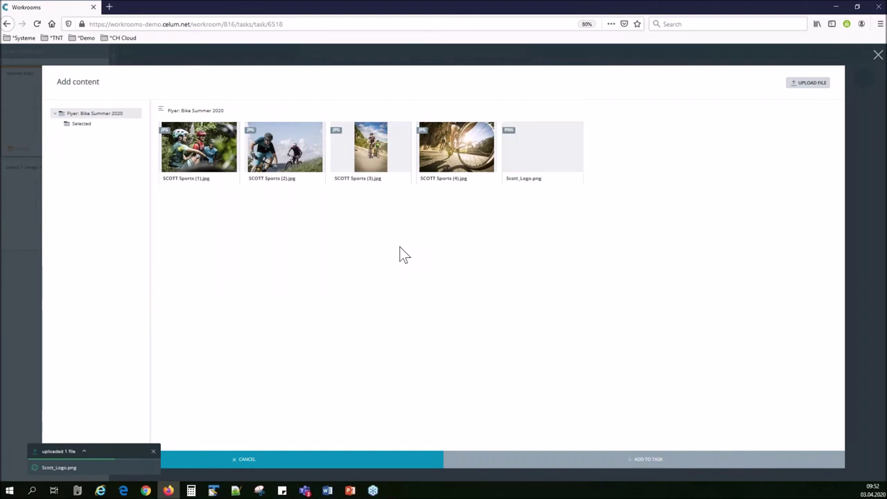
left_click(153, 452)
left_click(574, 131)
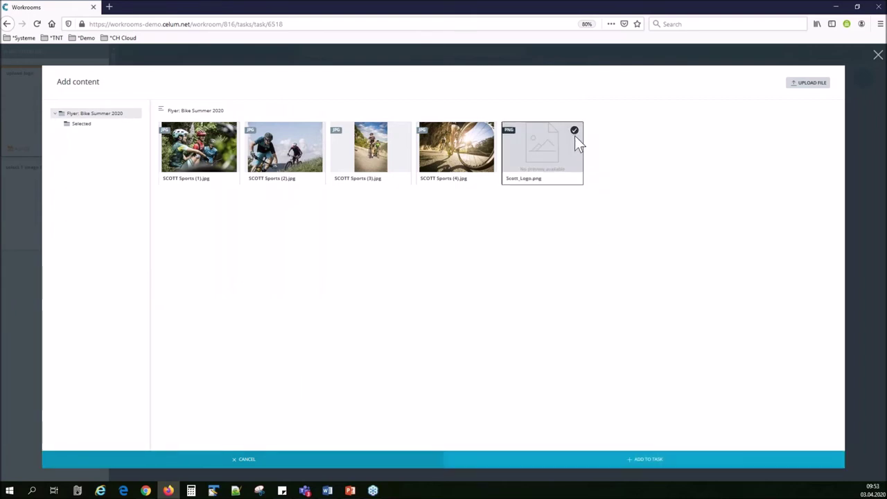
left_click(662, 459)
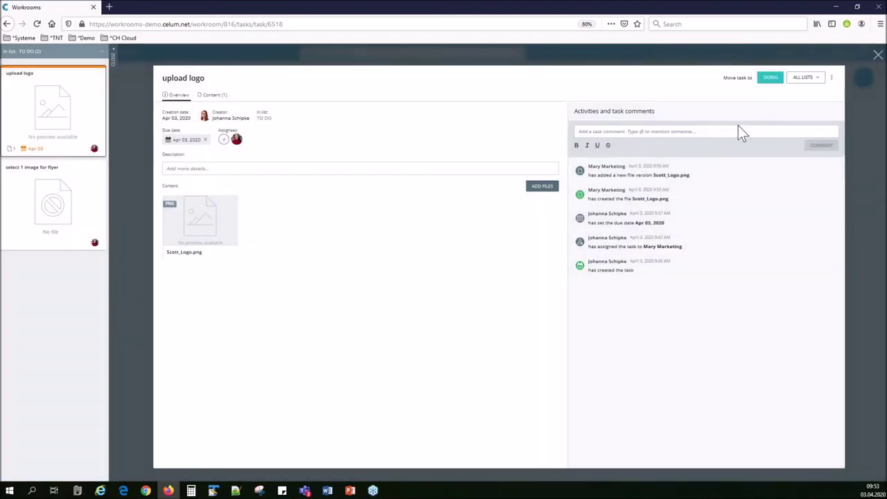
left_click(816, 78)
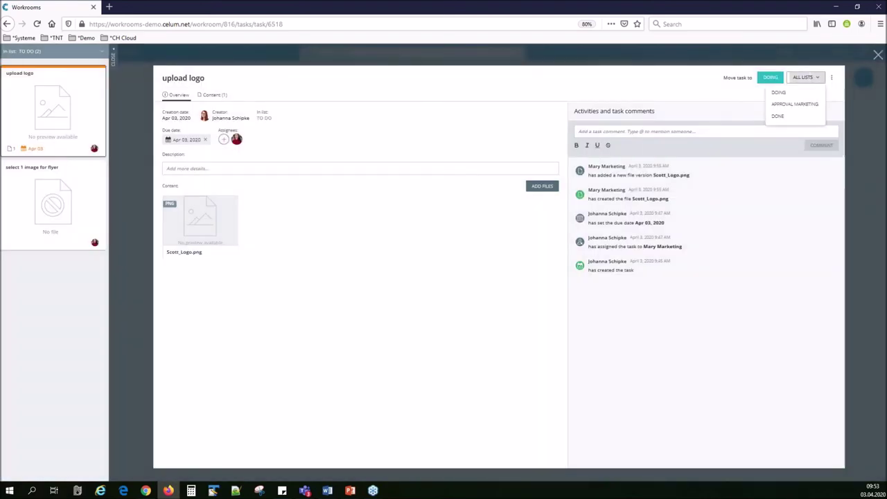
Put upload logo in DONE, then put select 1 image for flyer in DOING.
left_click(788, 117)
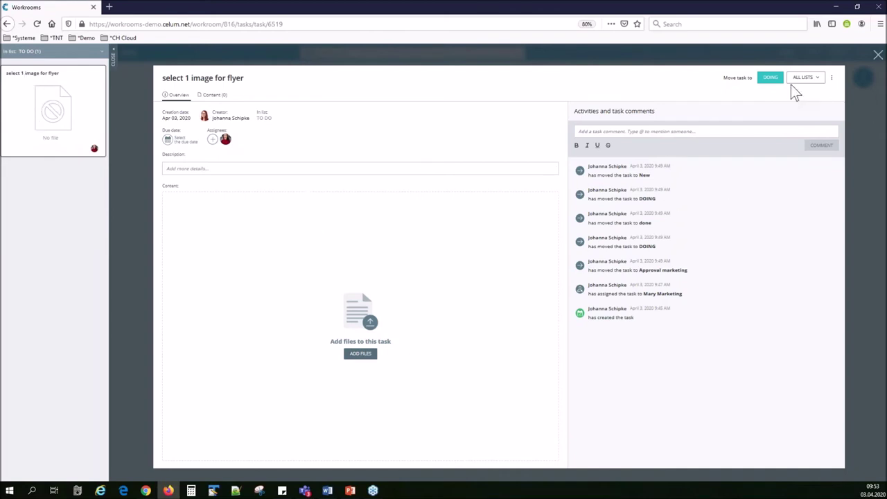
left_click(771, 79)
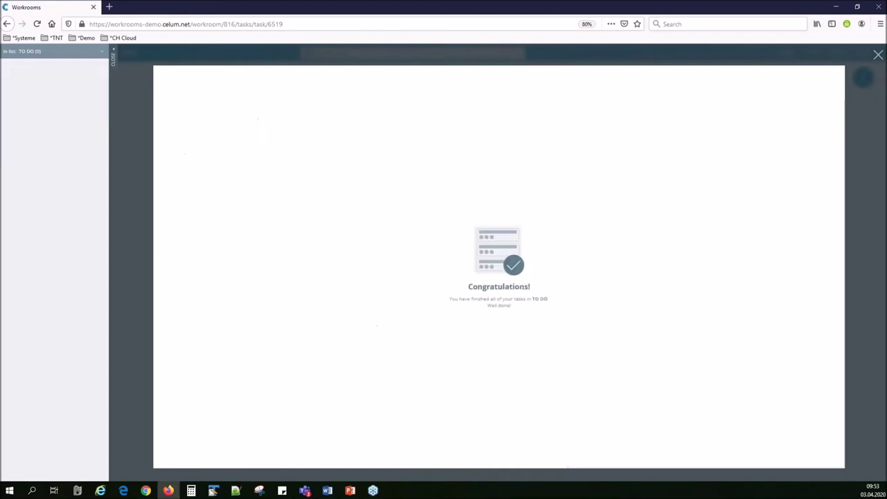
left_click(877, 55)
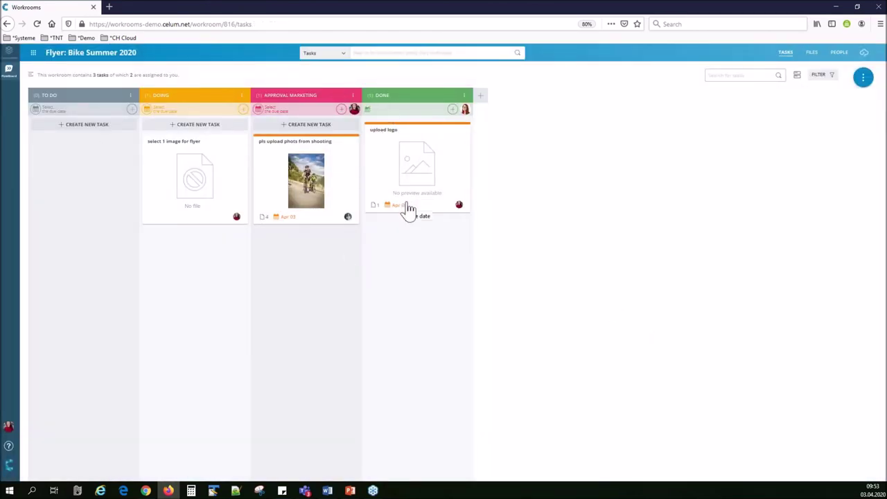
Page through SCOTT Sports (1)–(4).jpg in the file viewer, then close it.
left_click(810, 52)
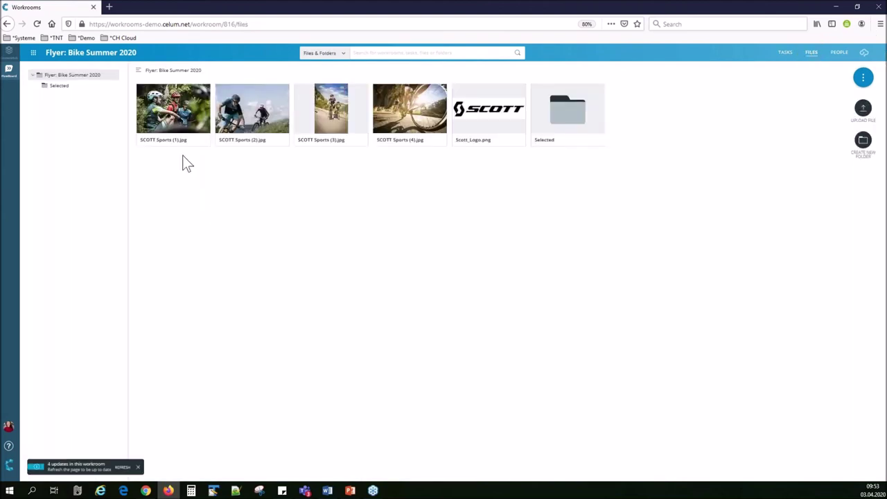
left_click(178, 109)
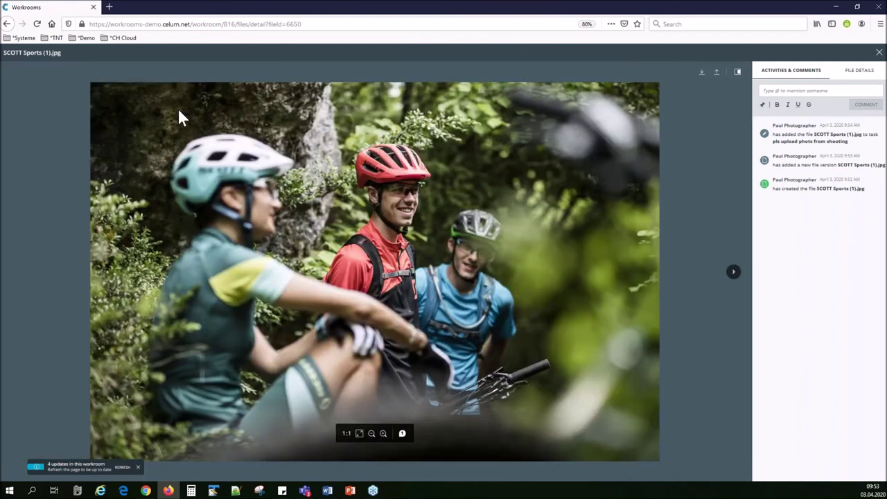
key("Right")
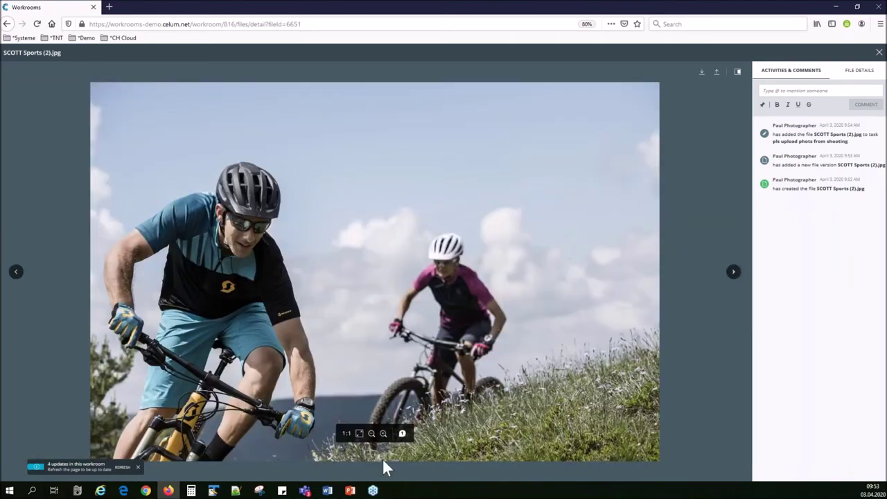
left_click(359, 434)
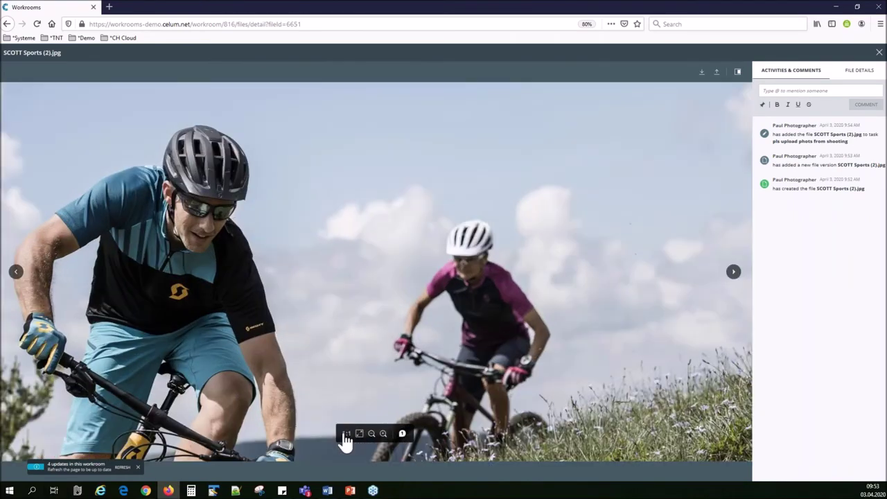
left_click(359, 435)
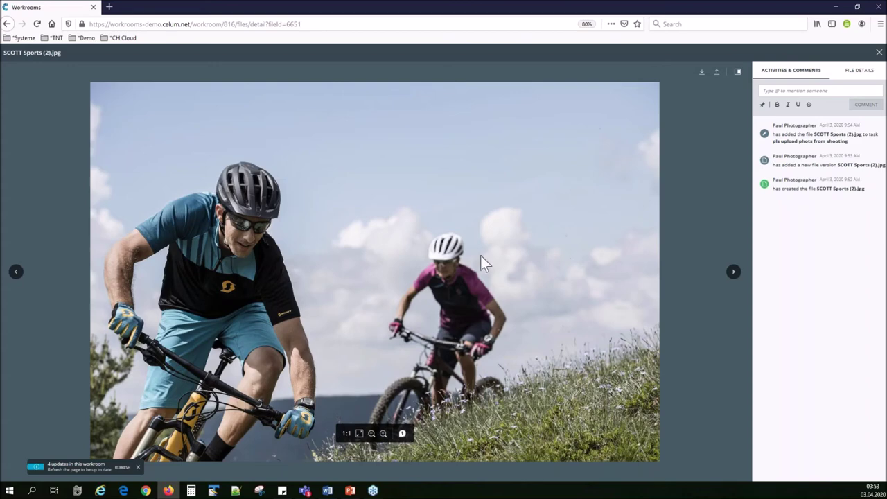
left_click(731, 273)
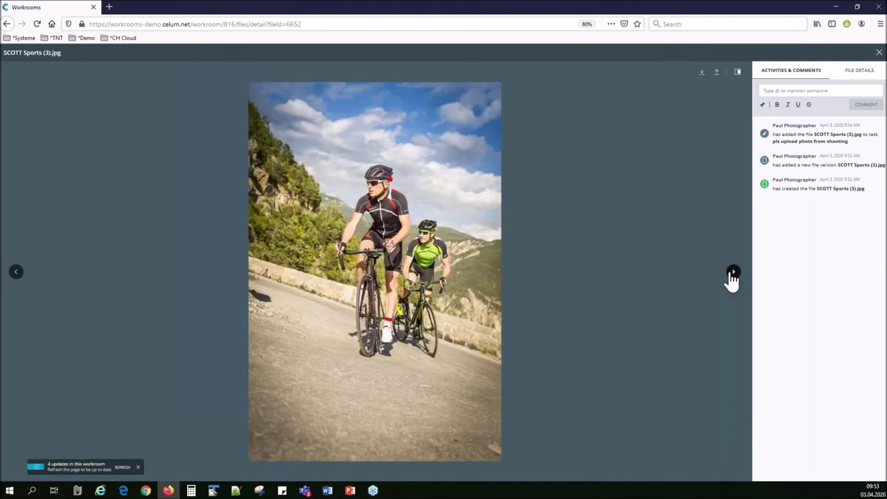
left_click(731, 273)
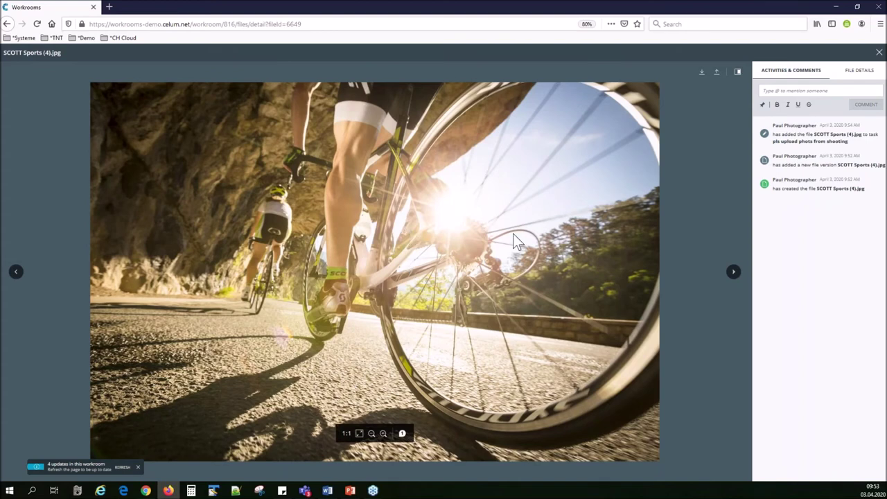
left_click(878, 54)
left_click(359, 93)
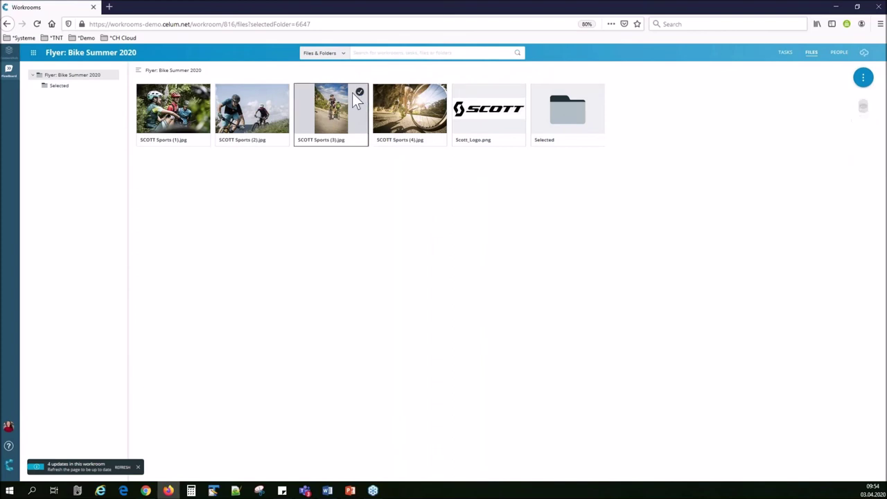
Create a folder named Rejected under the Flyer: Bike Summer 2020 root folder.
left_click(67, 73)
right_click(67, 72)
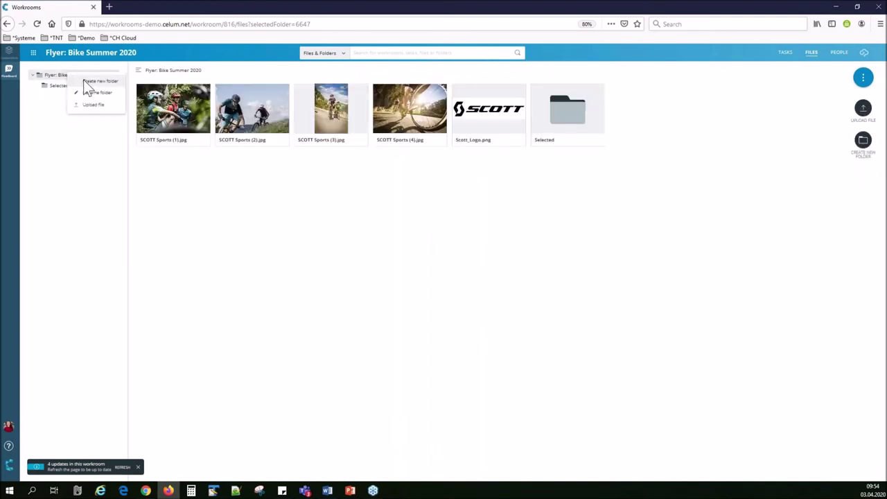
left_click(96, 83)
type("Rejacted")
key("Return")
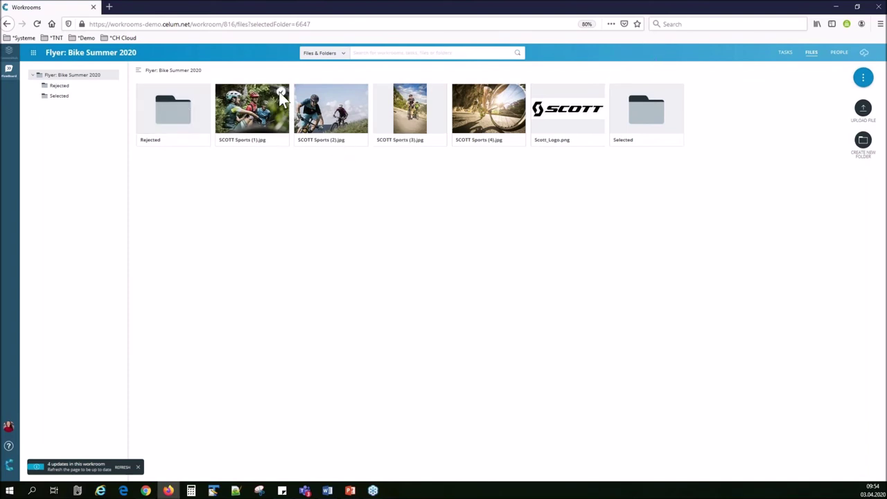
right_click(277, 102)
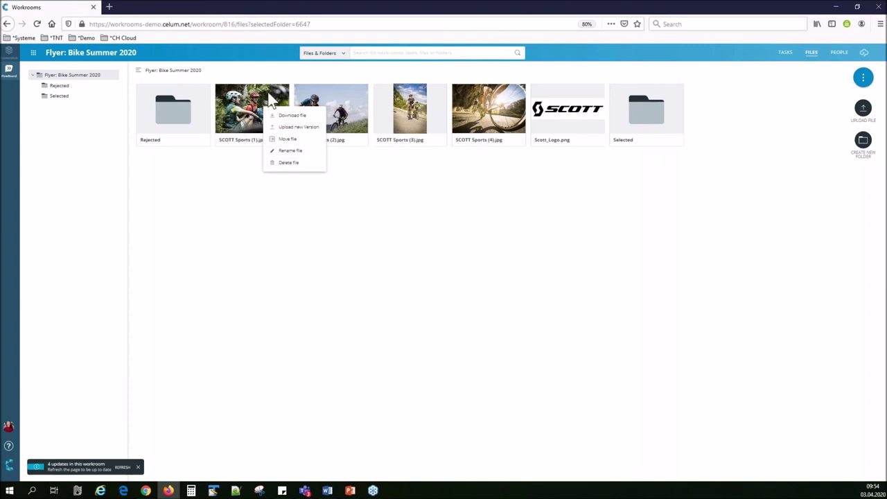
Move SCOTT Sports (1), (2) and (3).jpg into the Rejected folder.
left_click(335, 96)
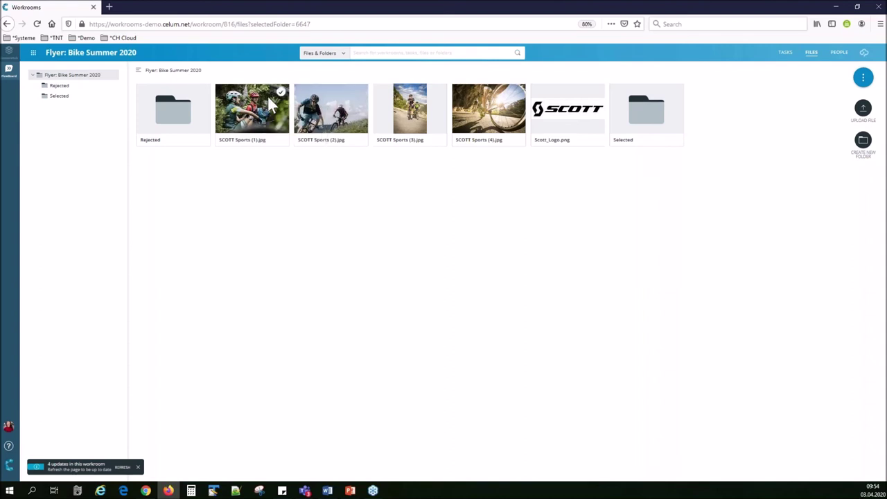
left_click(268, 100)
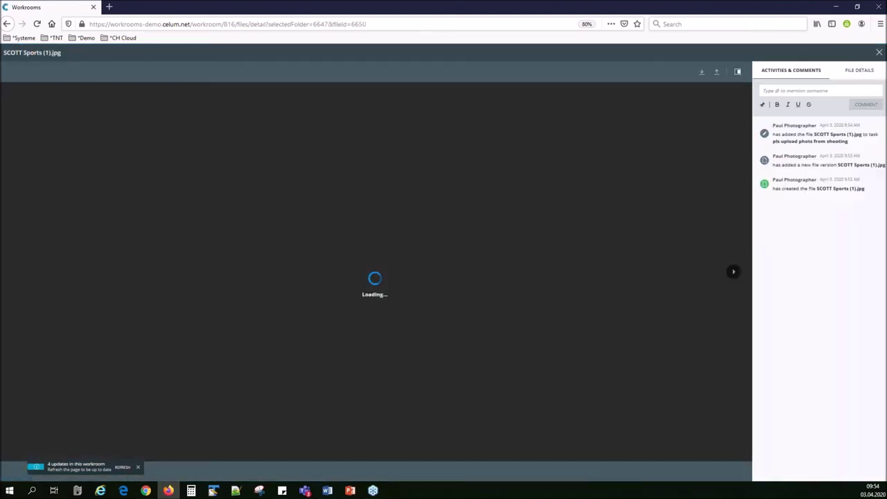
left_click(876, 61)
left_click(281, 91)
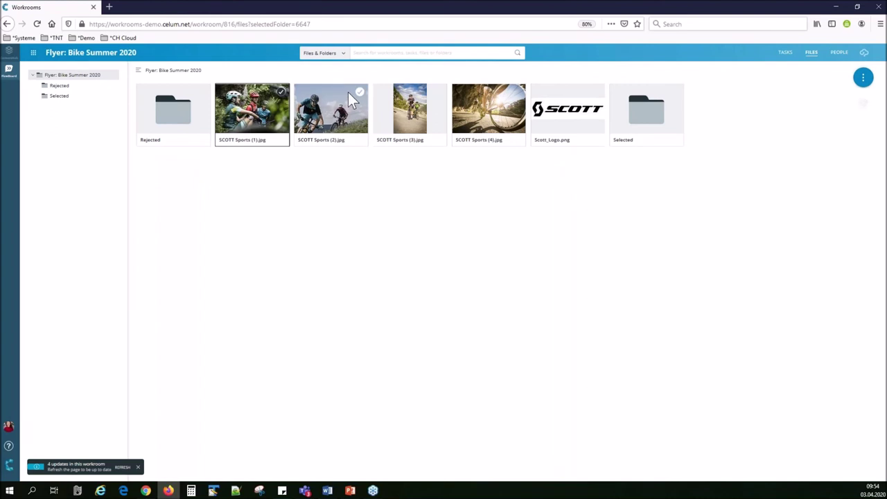
left_click(361, 91)
right_click(343, 101)
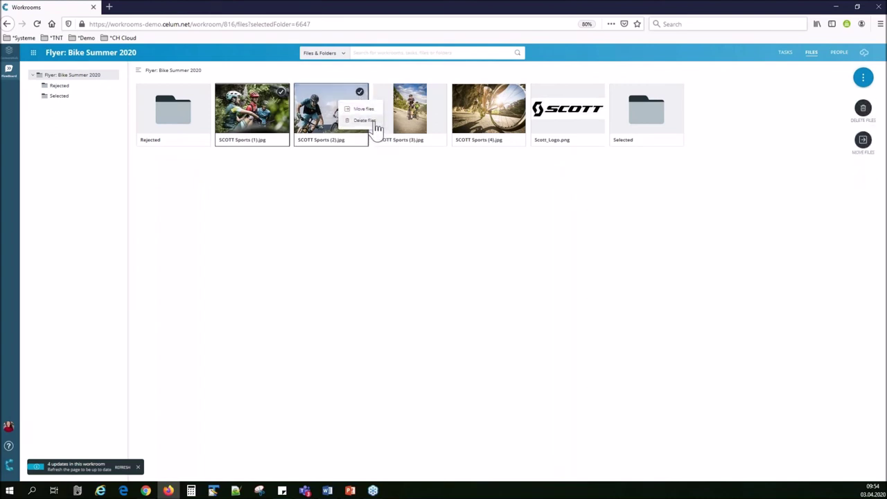
left_click(438, 91)
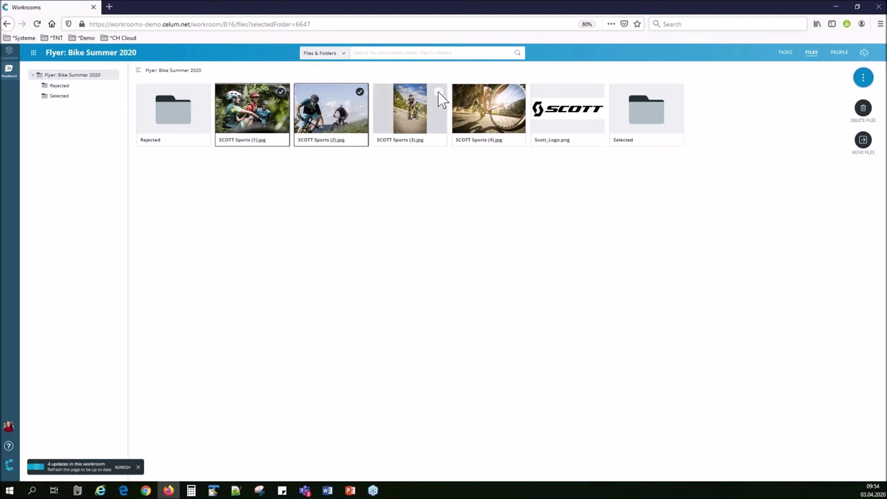
left_click(438, 91)
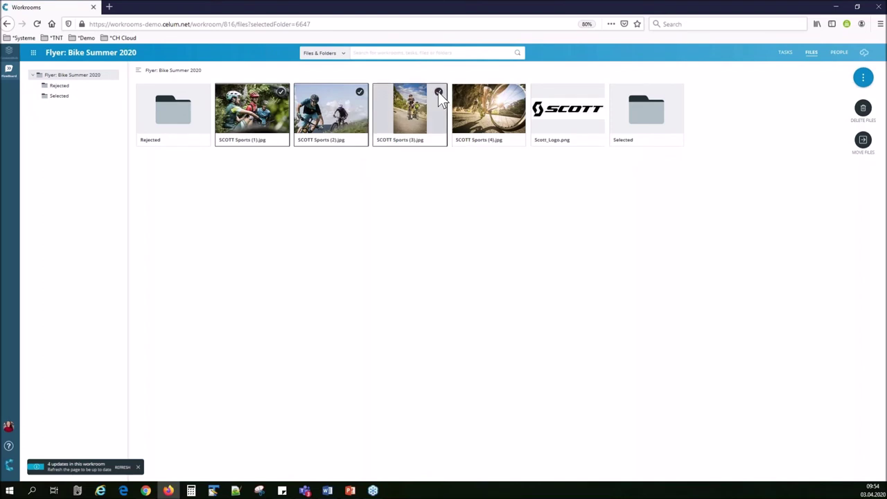
right_click(426, 93)
left_click(406, 97)
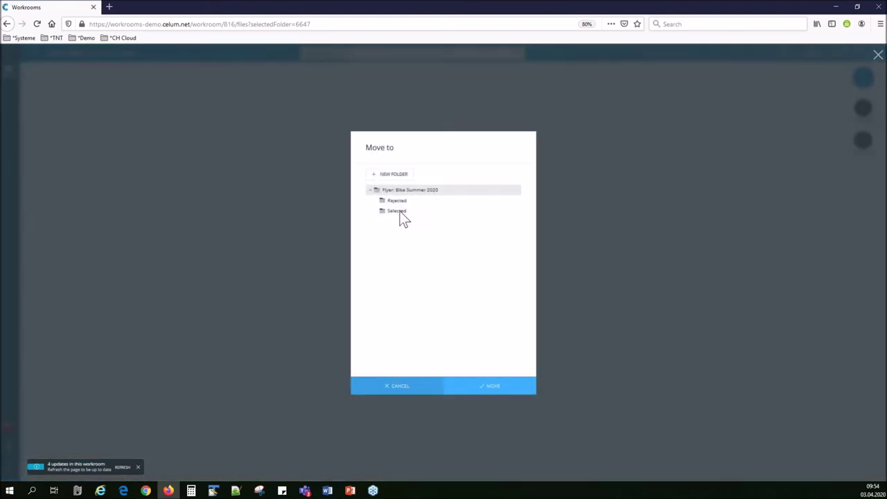
left_click(399, 200)
left_click(485, 386)
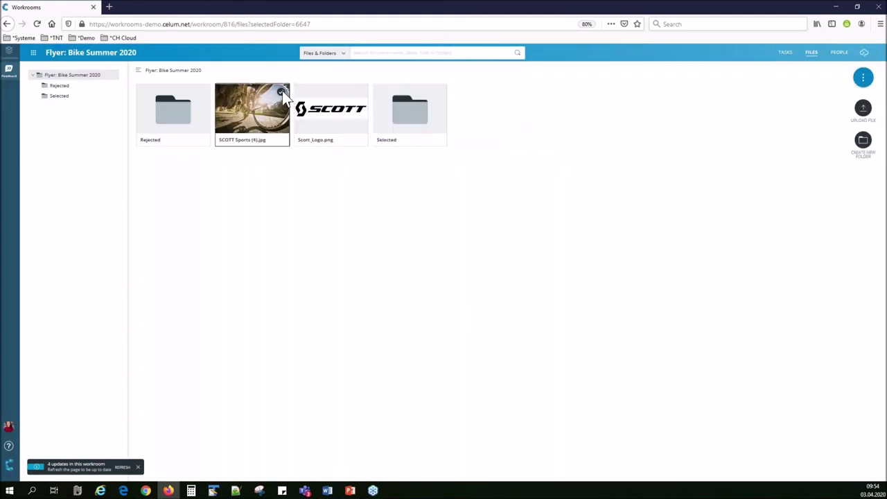
Move SCOTT Sports (4).jpg into Selected and start a new To Do task.
left_click(282, 91)
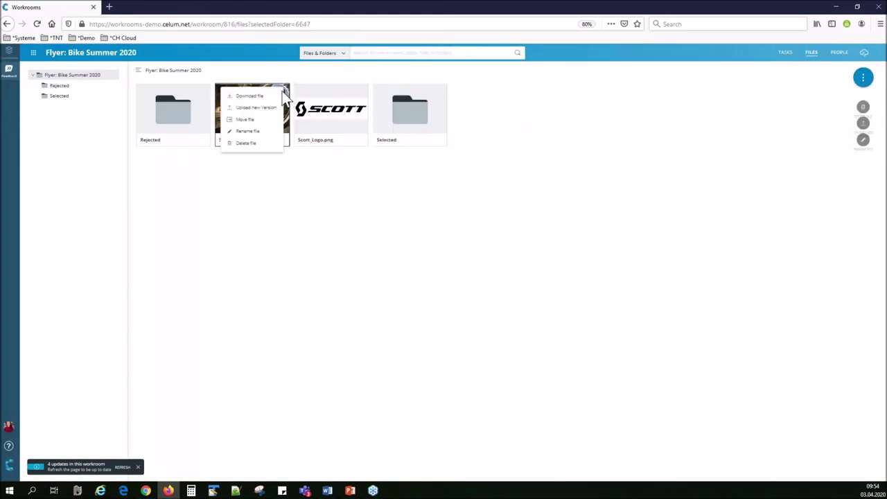
left_click(245, 119)
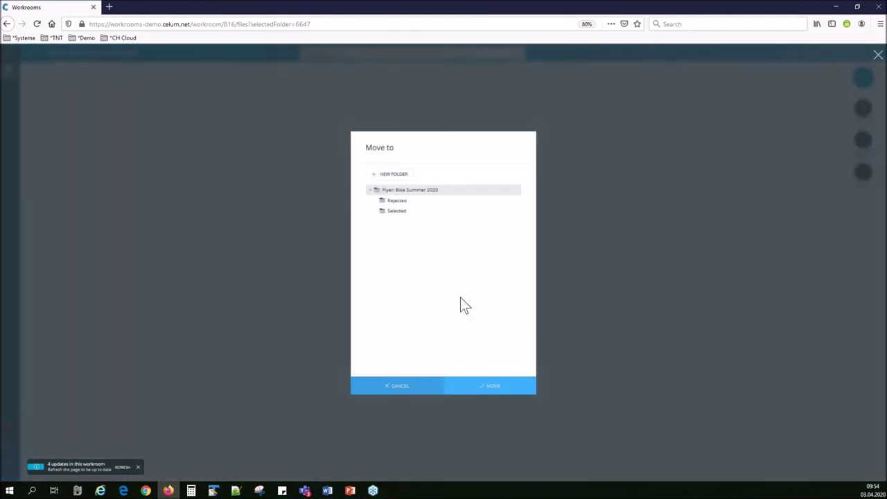
left_click(406, 211)
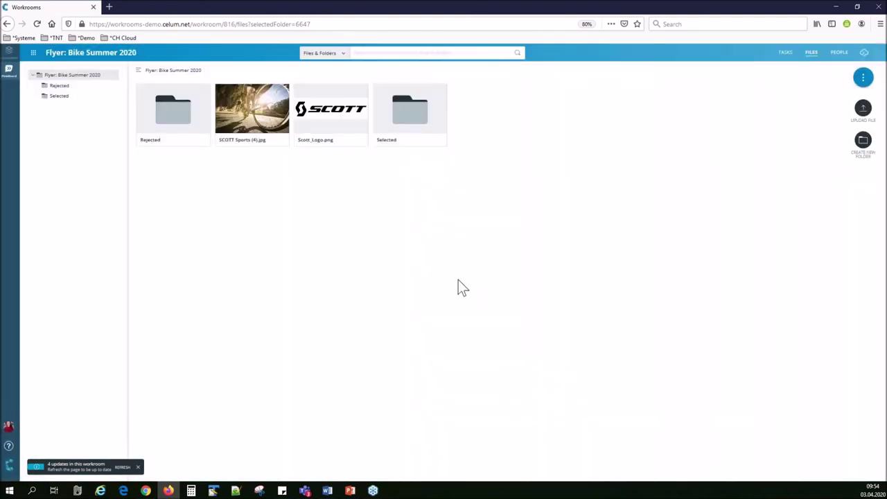
left_click(781, 56)
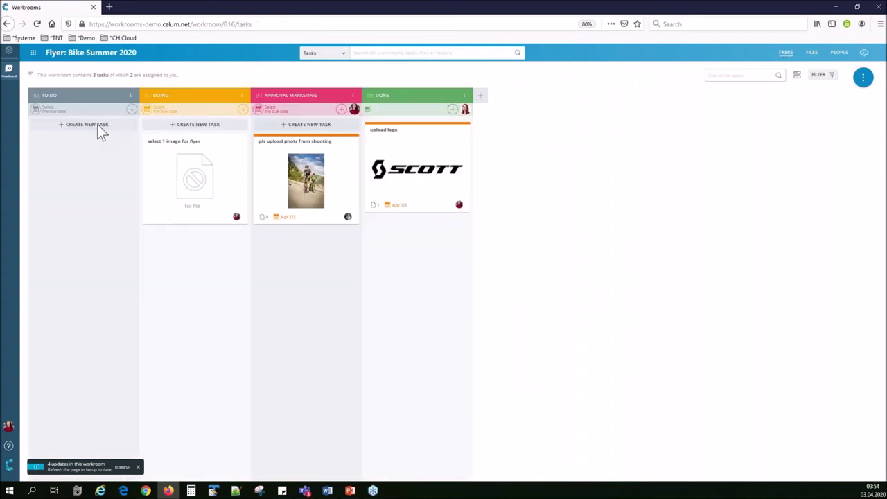
left_click(97, 124)
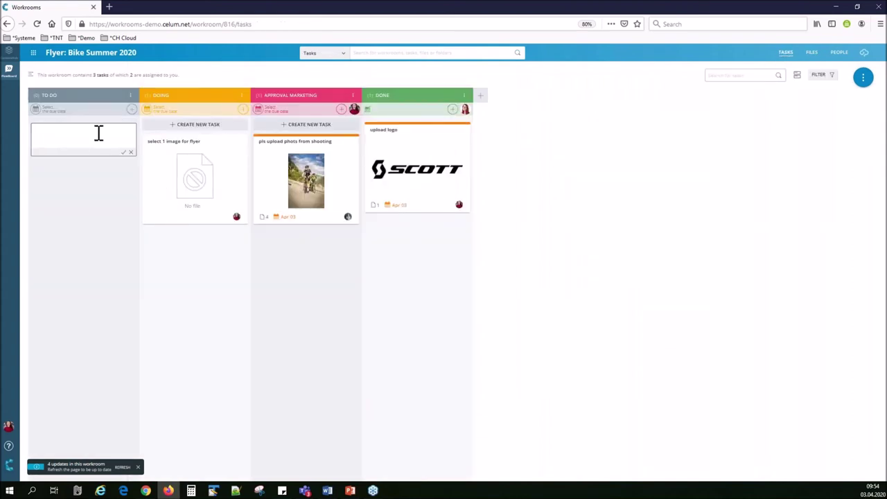
Create the To Do task 'pls crop image to standard size' and assign it to the designer.
type("pl")
type("a")
type(" crop")
type(" image to stand")
type("ard size")
key("Return")
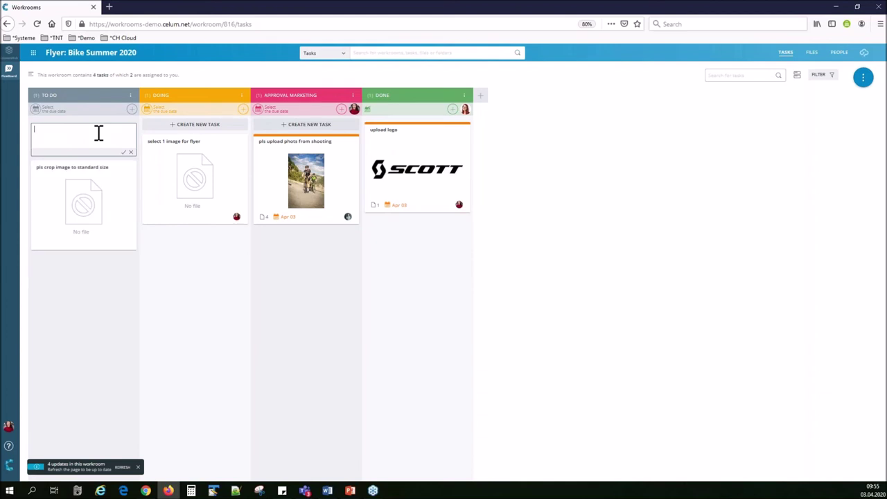
left_click(82, 201)
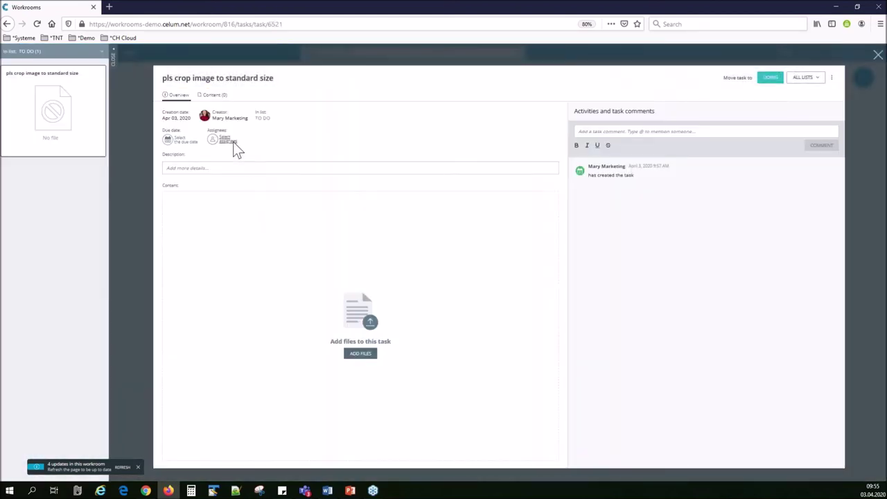
left_click(228, 141)
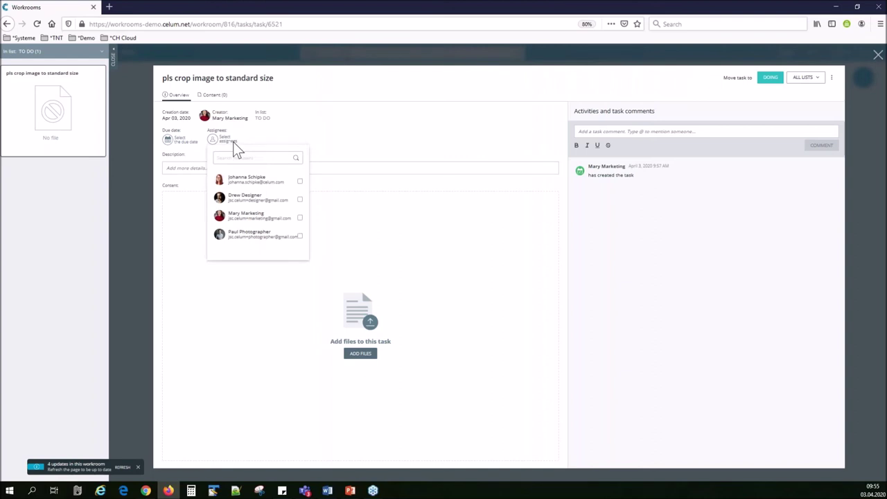
left_click(300, 200)
left_click(370, 357)
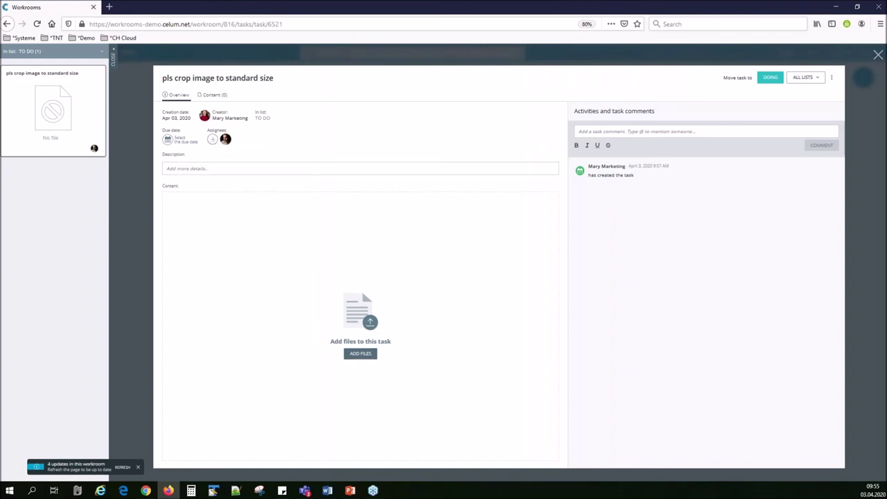
Attach SCOTT Sports (4).jpg from the Selected folder to the crop task.
left_click(360, 353)
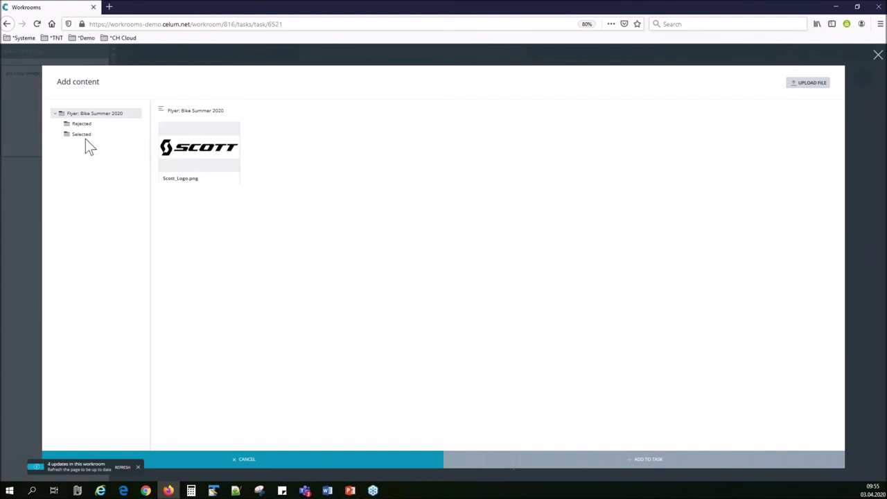
left_click(86, 137)
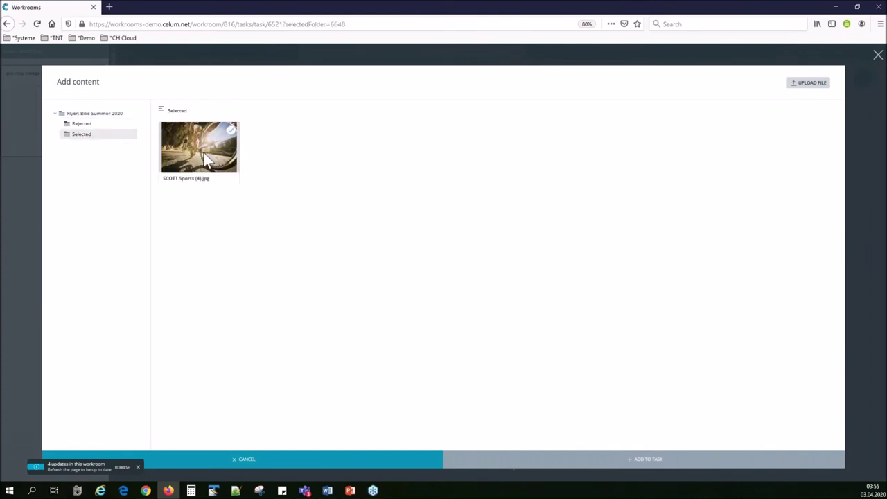
left_click(205, 159)
left_click(640, 460)
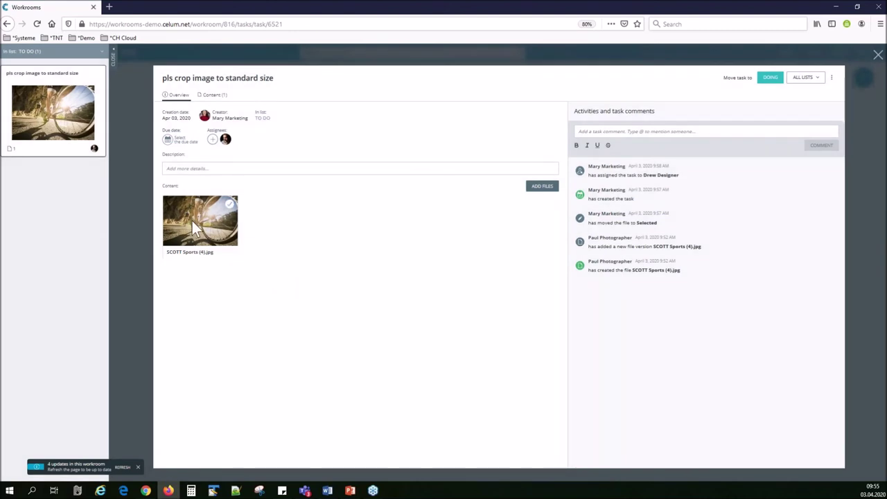
left_click(192, 221)
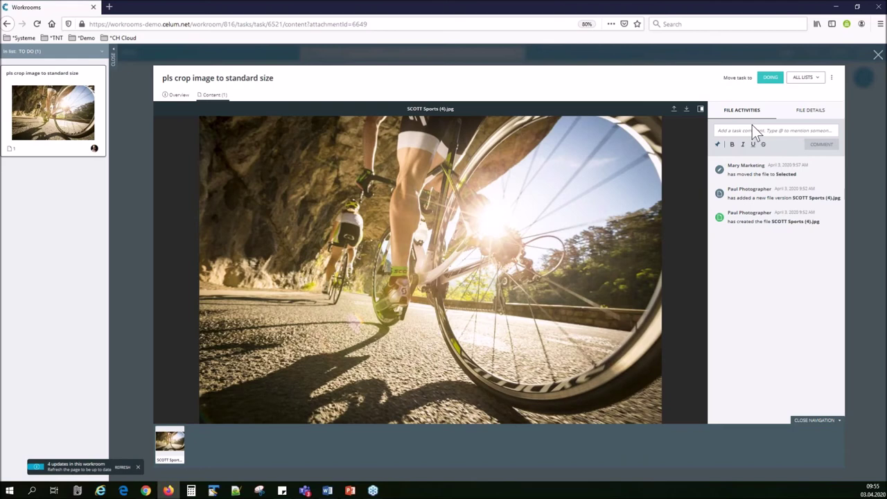
Box the cyclist's leg and front wheel and post 'this should be in the focus' mentioning the designer.
left_click(719, 145)
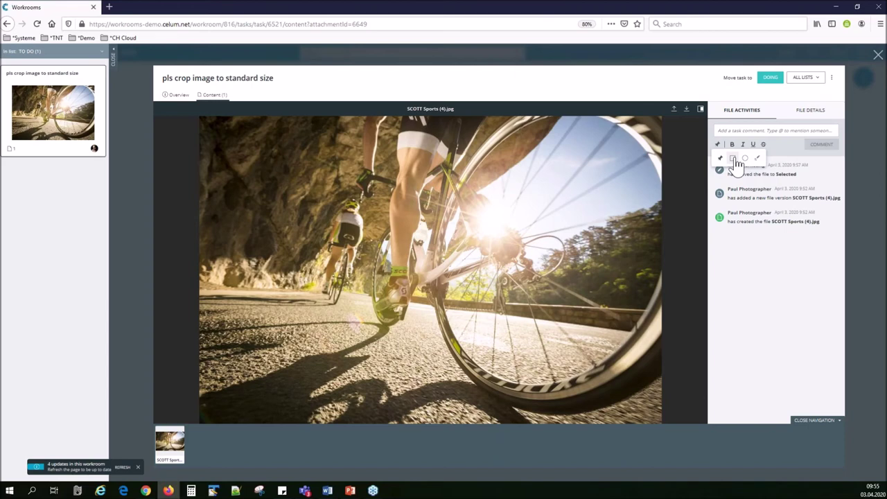
left_click(734, 161)
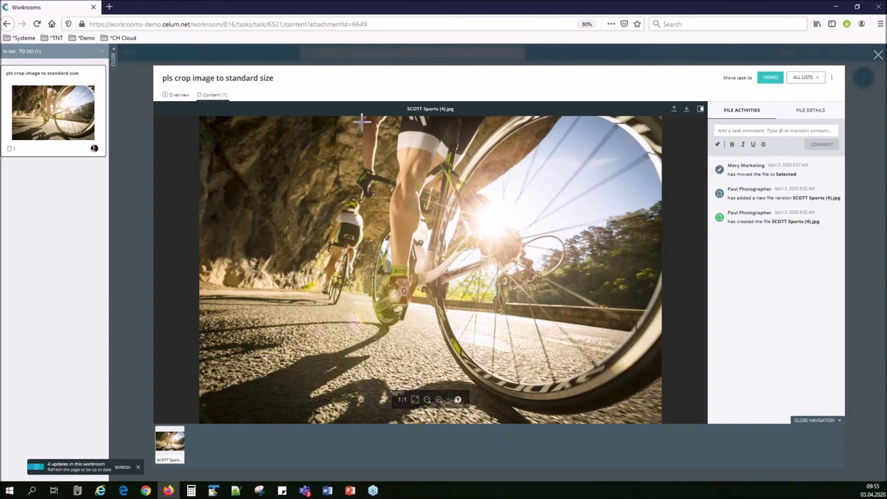
left_click_drag(354, 118, 528, 419)
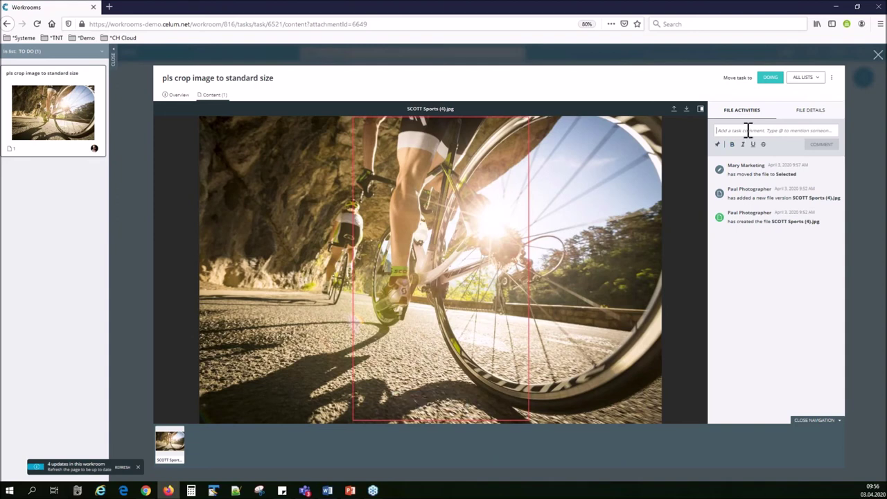
type("@")
key("Down")
key("Return")
type("this should be in the focus")
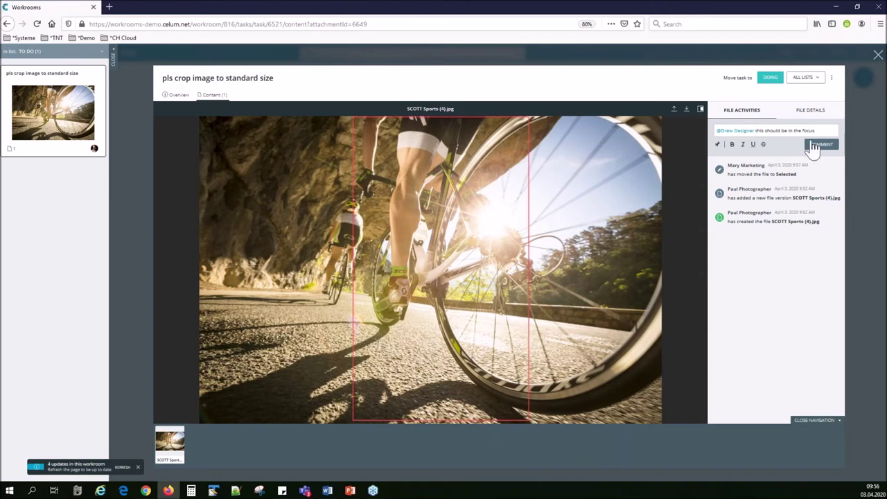
left_click(814, 144)
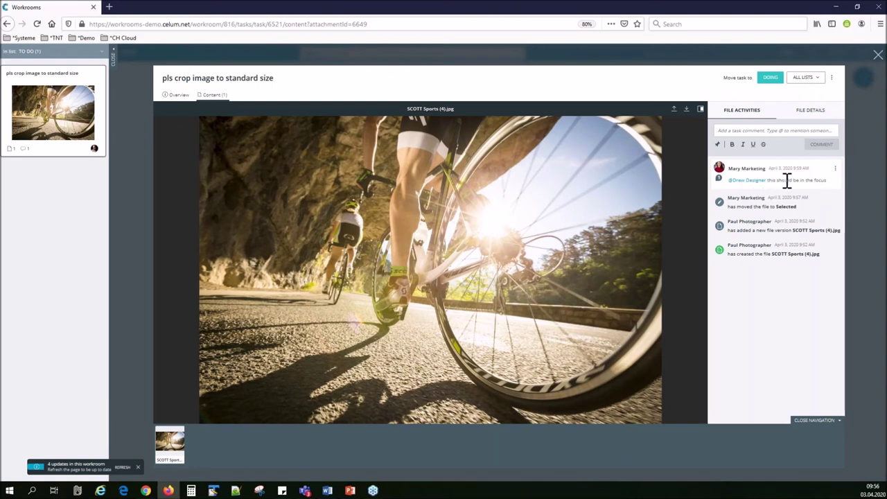
Toggle the comment's rectangle annotation off and back on over the photo.
left_click(721, 181)
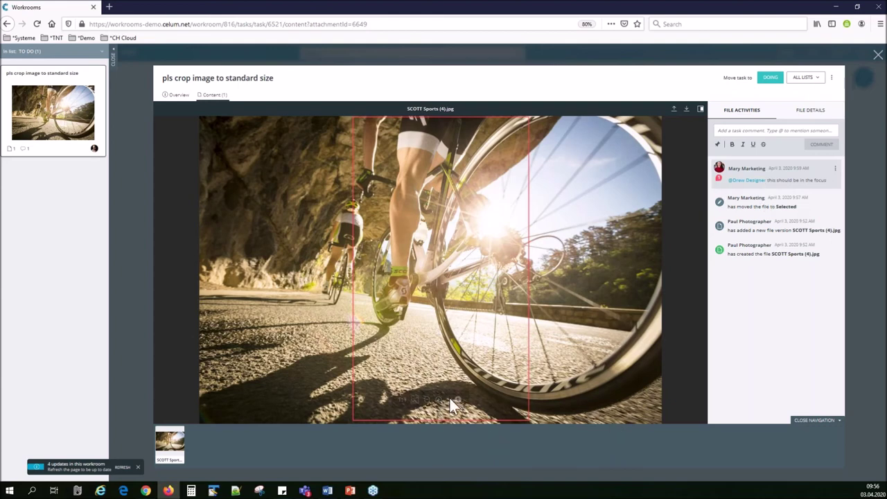
left_click(458, 400)
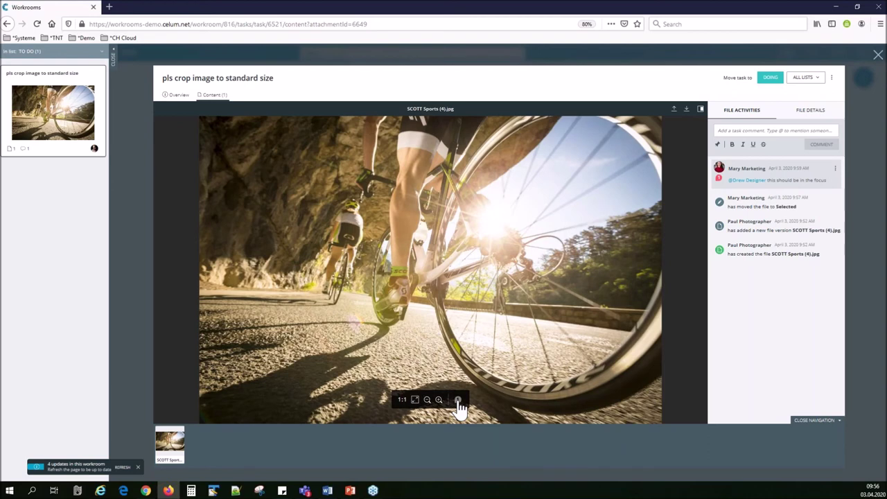
left_click(458, 401)
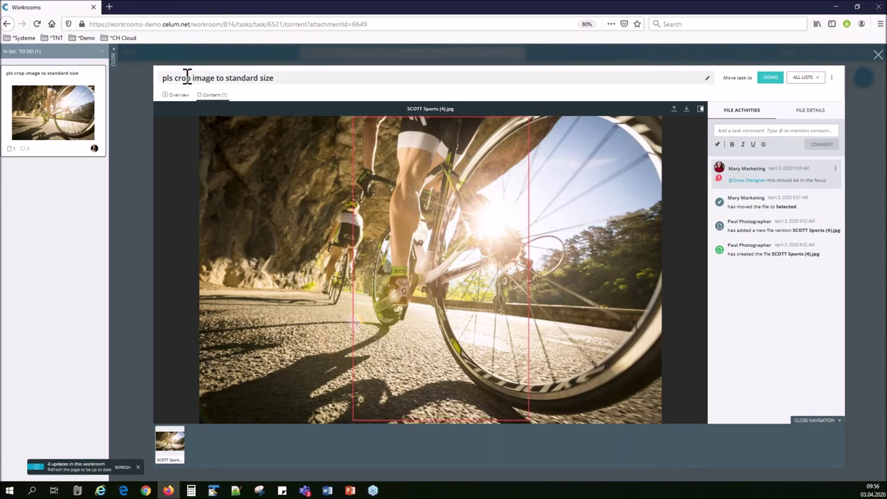
Give the crop task an Apr 03, 2020 due date and close it back to the board.
left_click(175, 95)
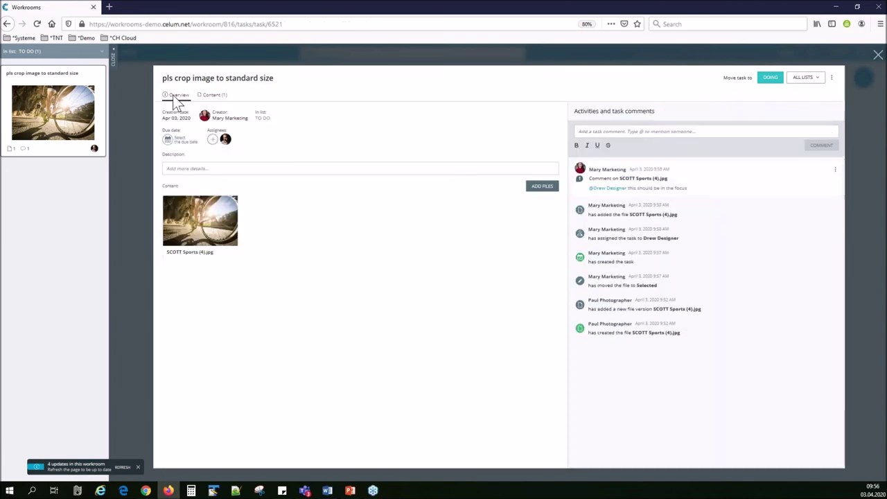
left_click(187, 142)
left_click(282, 193)
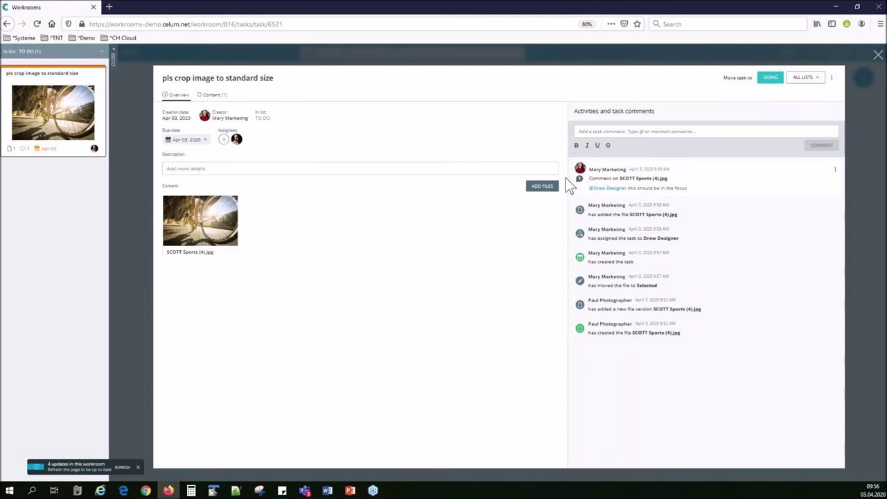
left_click(877, 55)
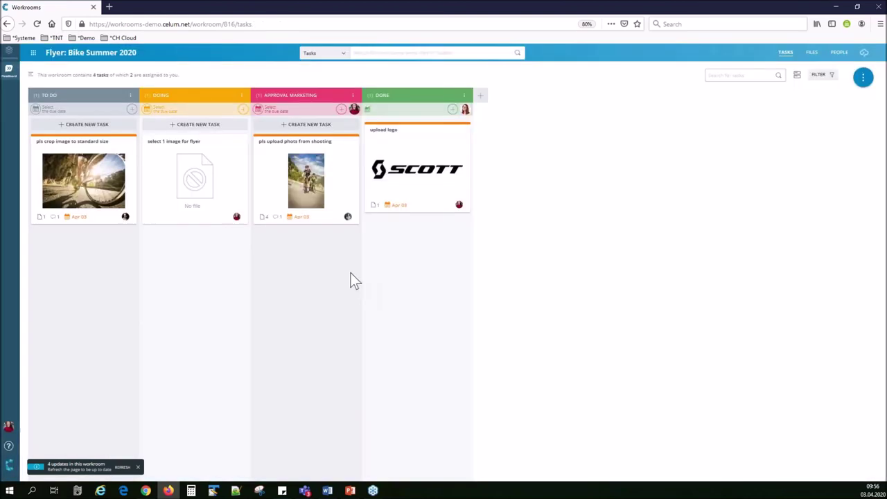
Log out and sign back in with the designer's e-mail address and password.
left_click(9, 429)
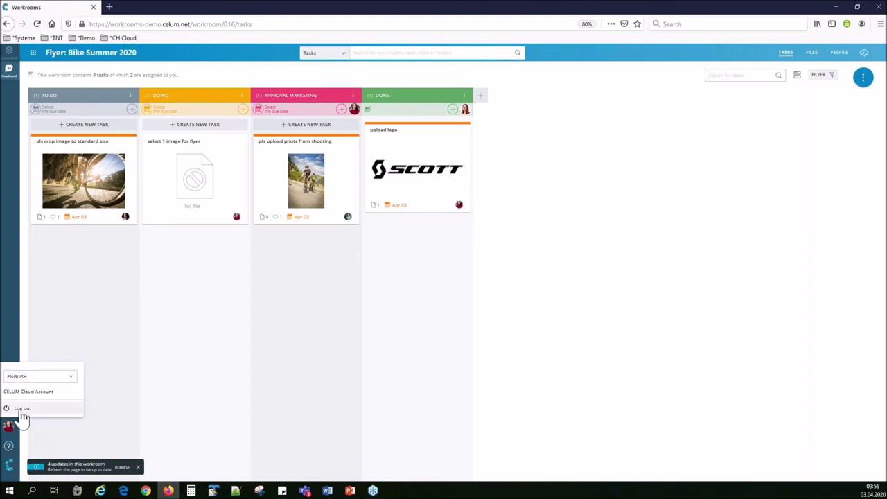
left_click(23, 410)
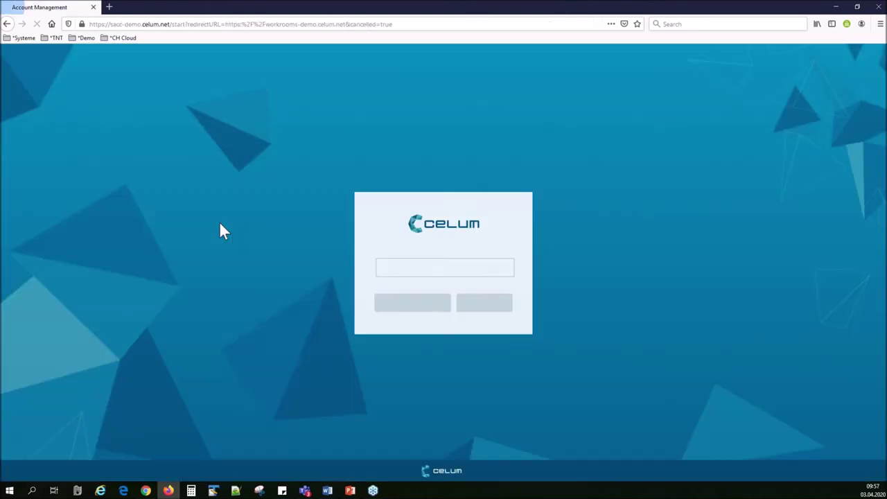
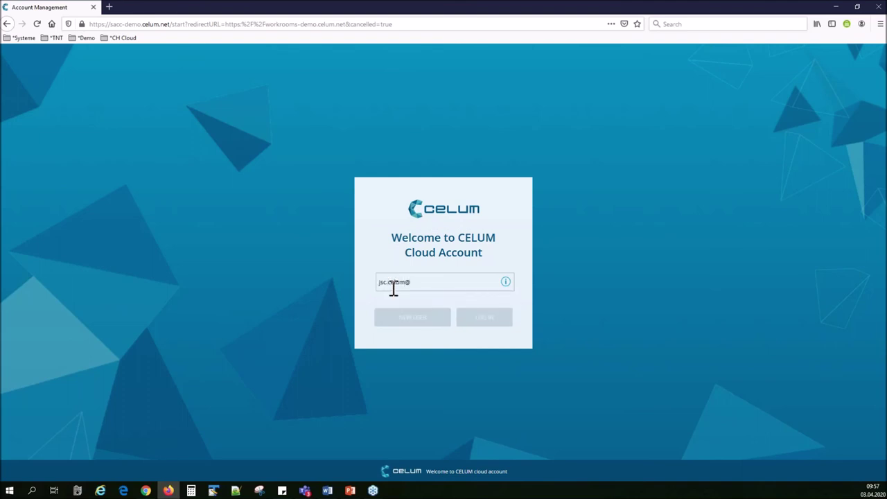
key("Left")
key("Left")
key("Left")
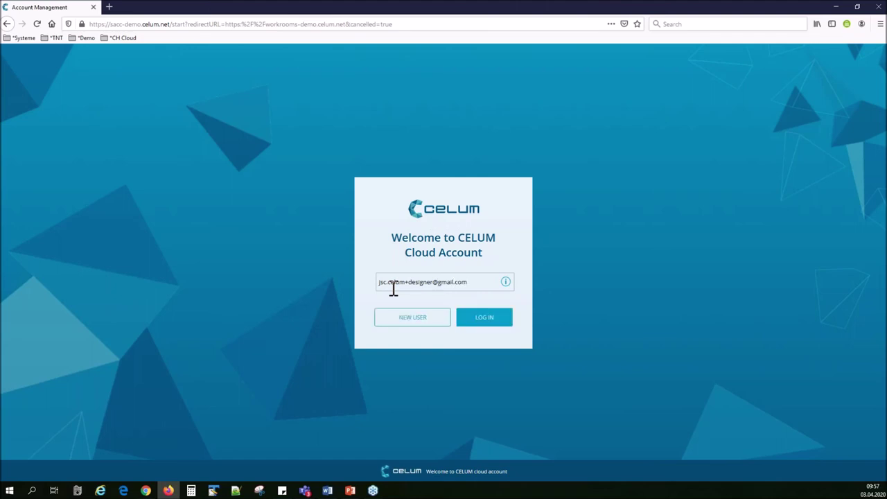
left_click(483, 320)
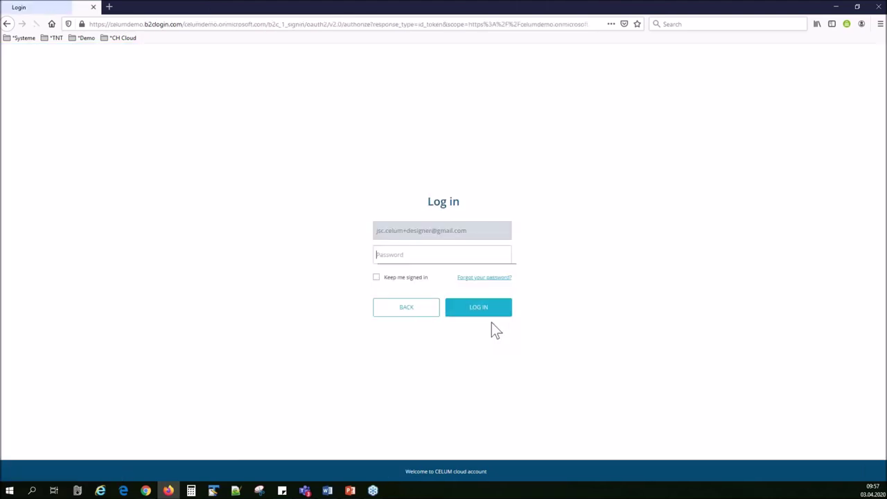
type("••••••••••")
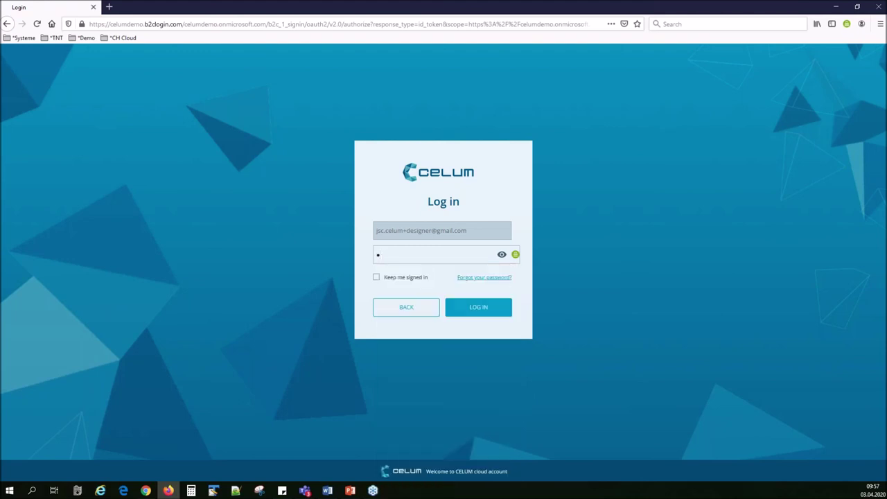
key("Return")
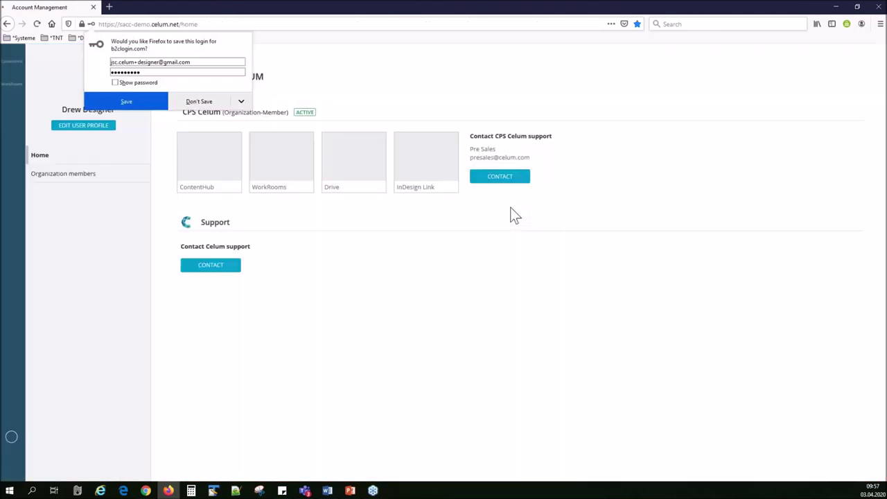
left_click(281, 159)
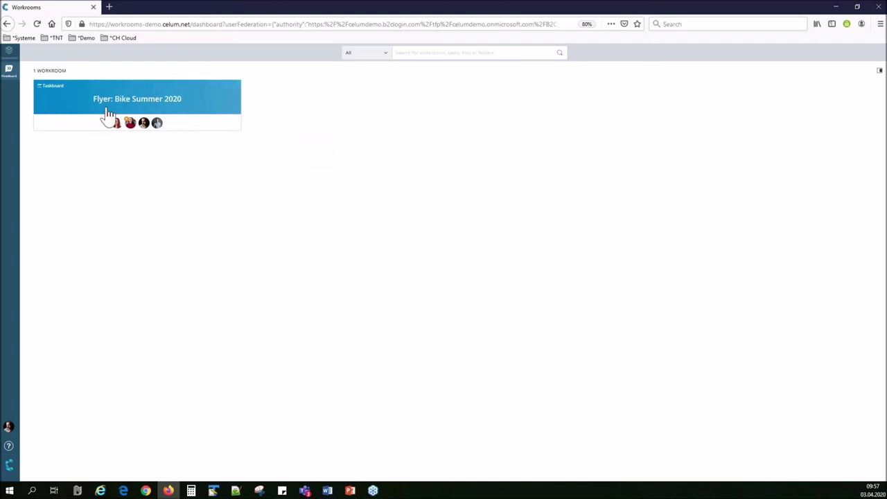
Open the Flyer: Bike Summer 2020 workroom, dismiss the updates notice, and open the crop task.
left_click(173, 109)
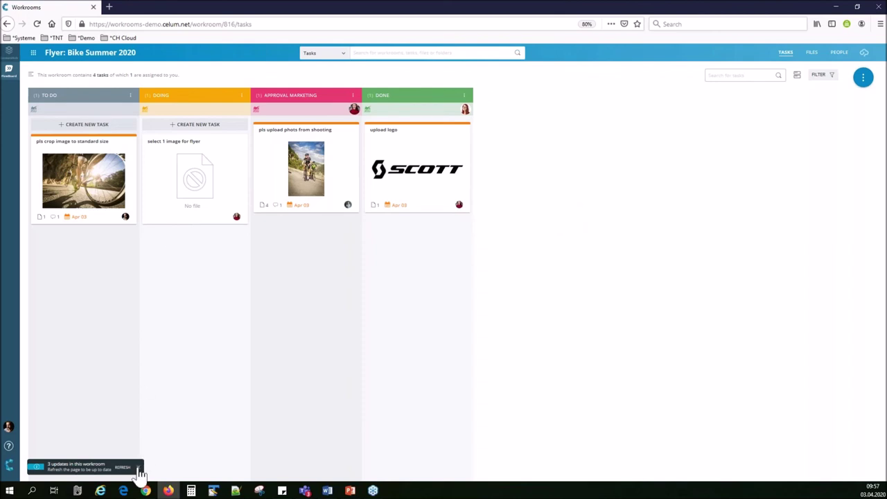
left_click(138, 467)
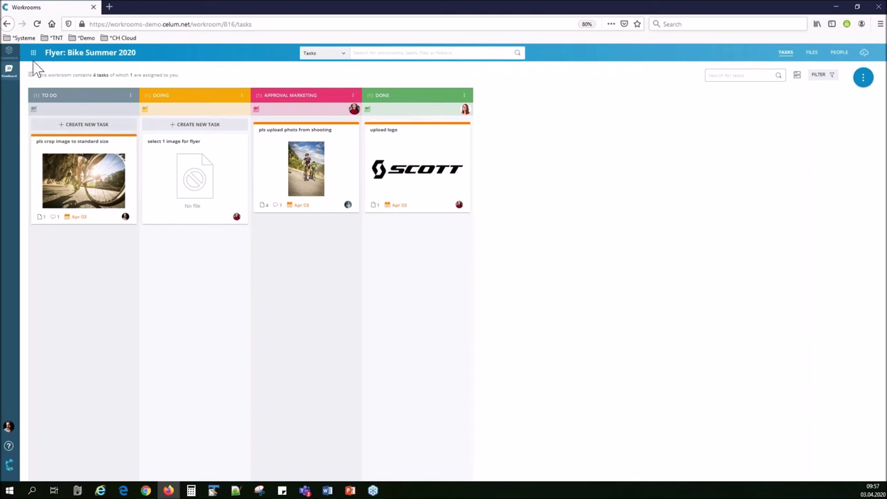
left_click(72, 176)
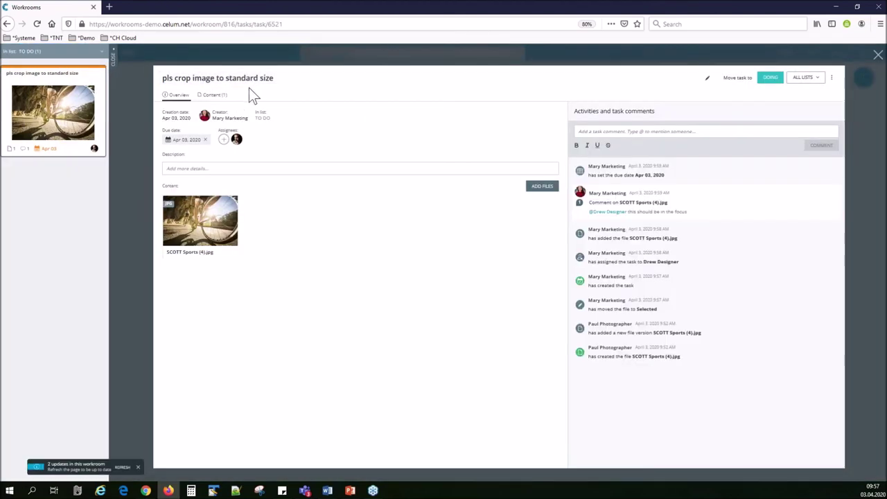
Choose SCOTT Sports (4)_Crop.jpg to upload as a new version of the attached photo.
left_click(218, 228)
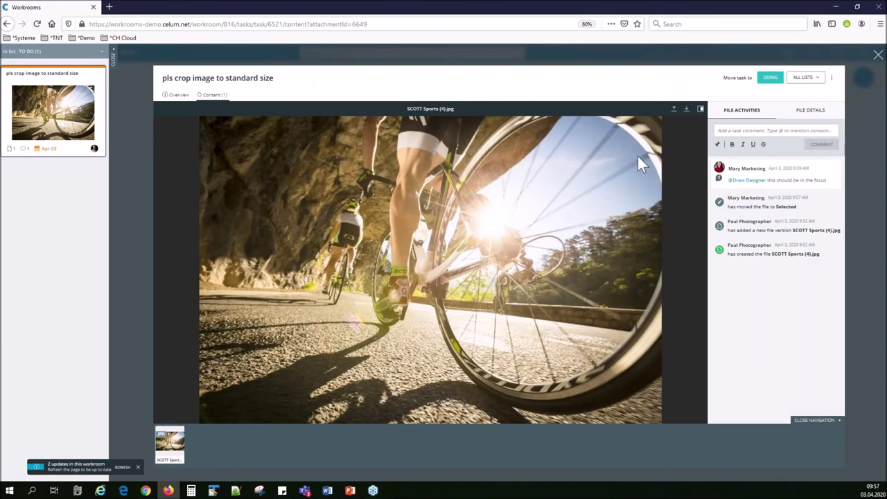
left_click(673, 108)
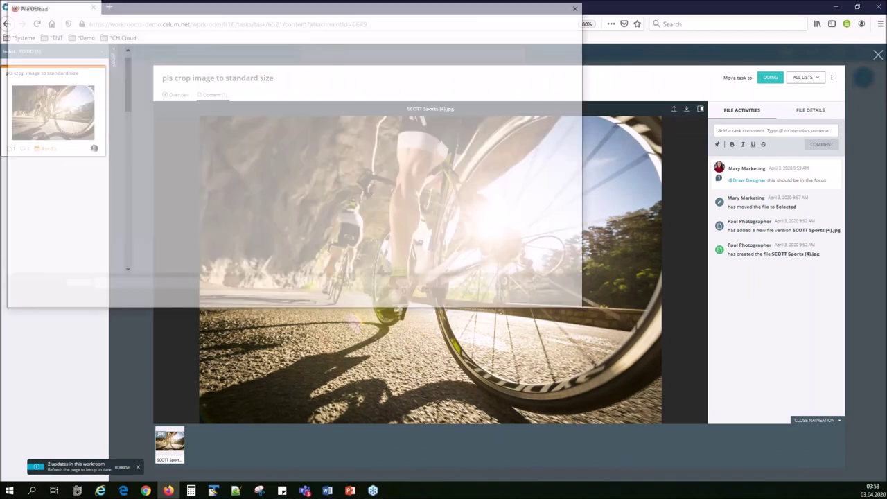
double_click(151, 66)
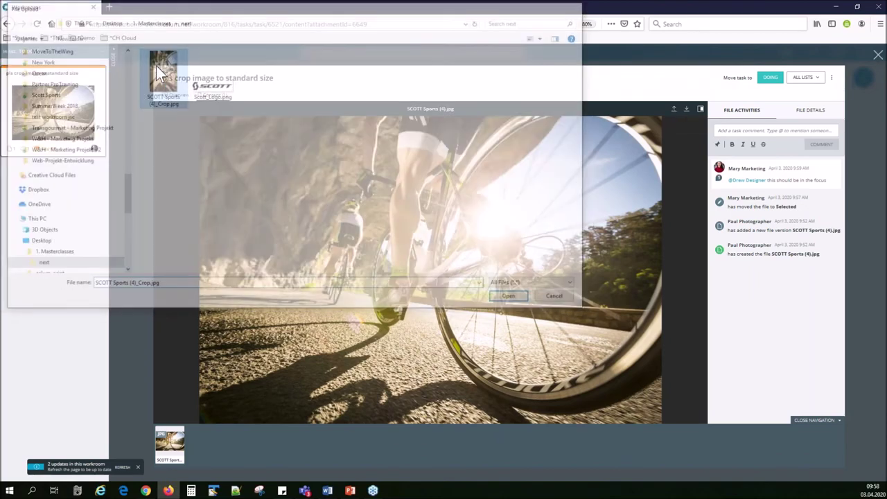
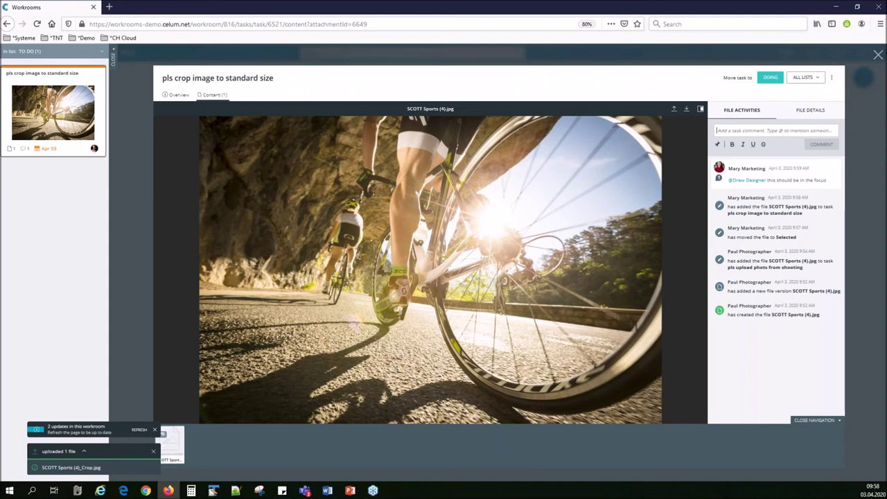
Post a 'pls approve' comment that mentions the marketing user.
type("@")
key("Down")
key("Down")
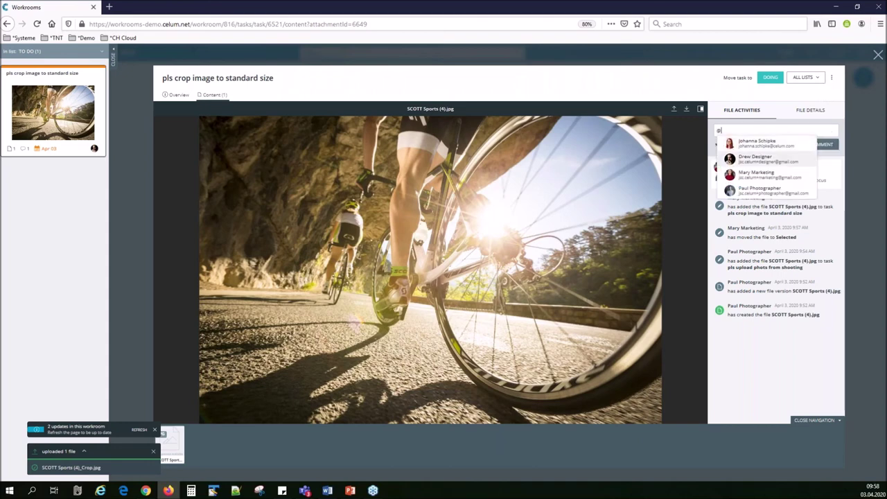
key("Return")
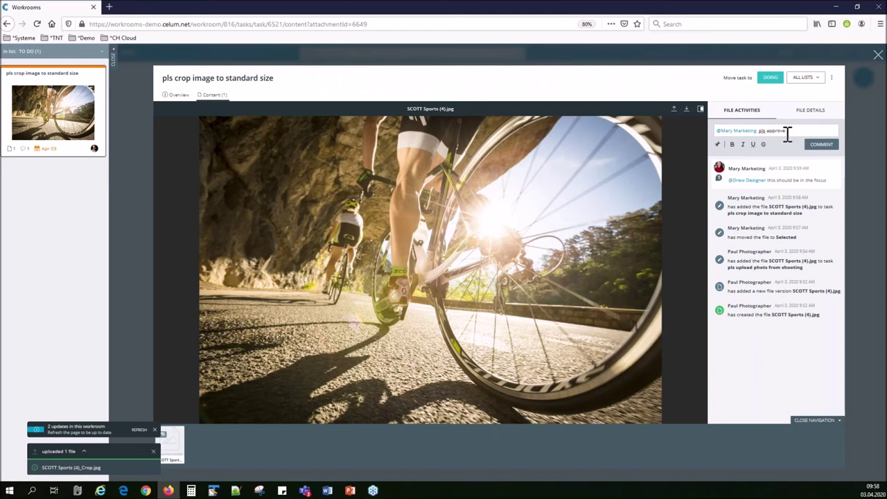
left_click(819, 146)
Move the crop task into Approval Marketing and return to the board.
left_click(806, 77)
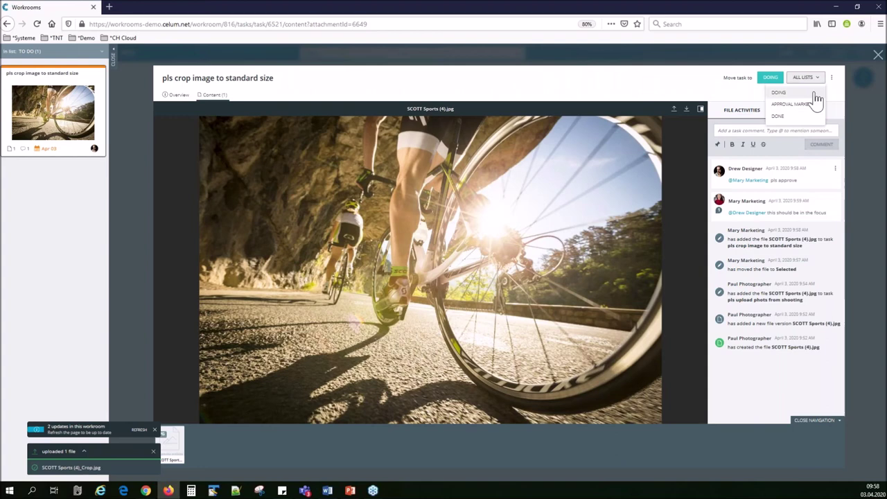
left_click(811, 110)
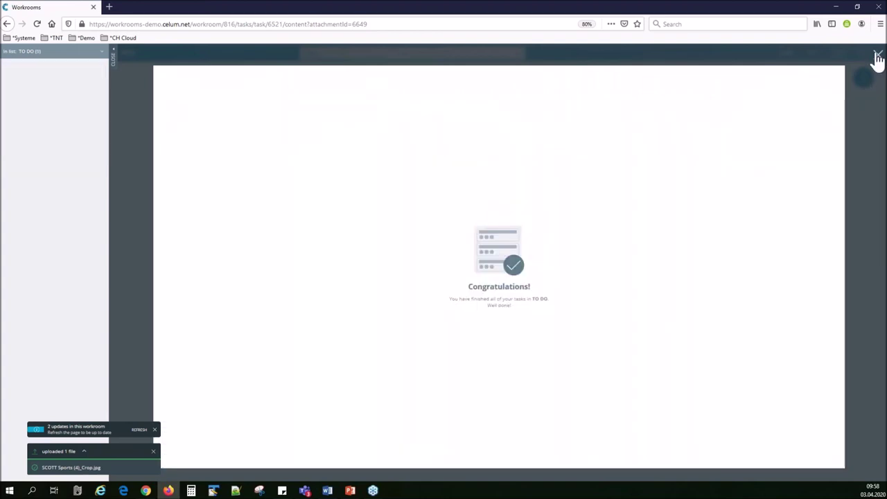
left_click(878, 55)
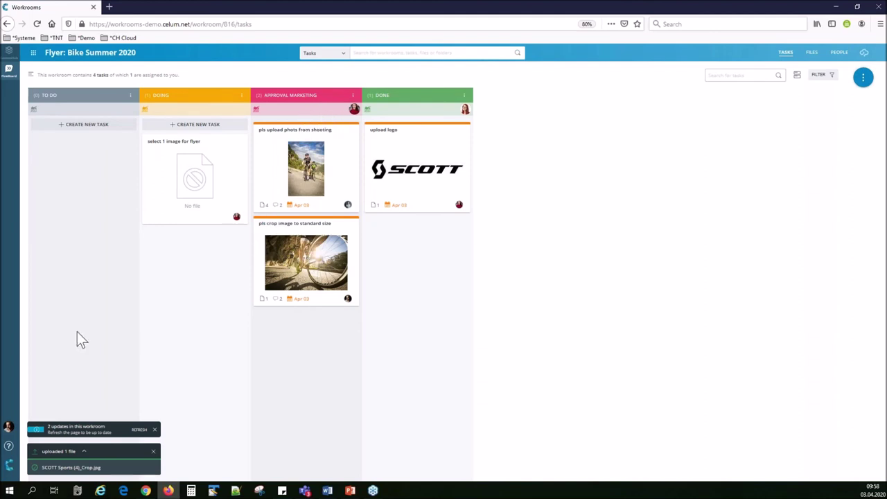
left_click(9, 426)
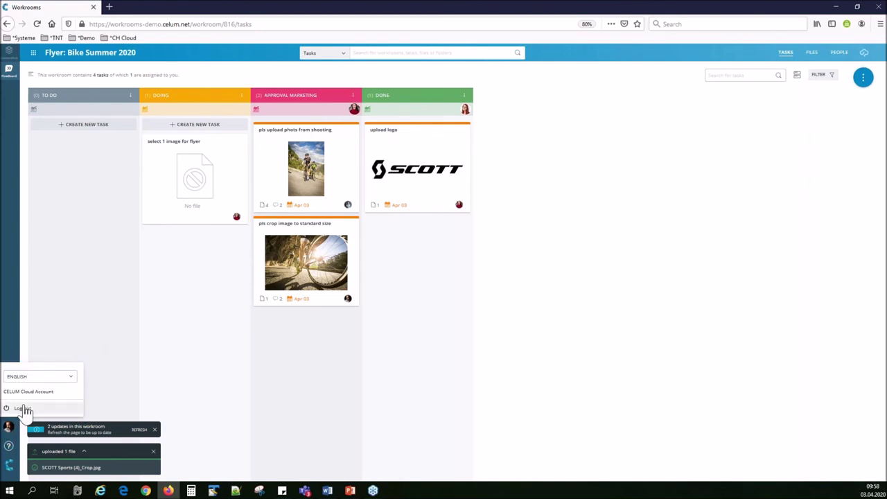
Log out and sign back in with the marketing account's e-mail address.
left_click(23, 408)
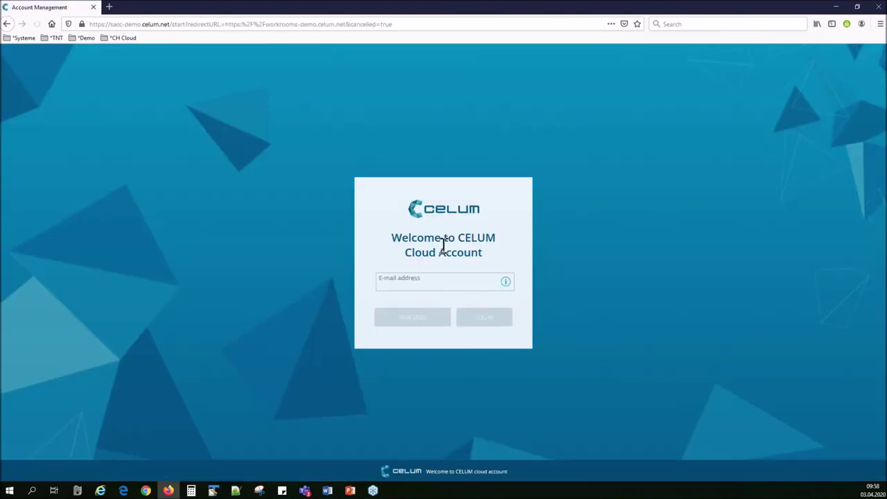
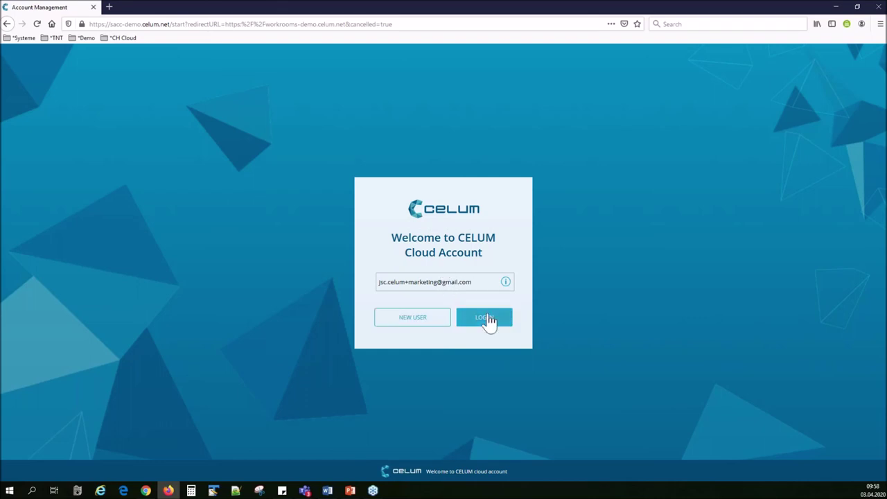
left_click(489, 320)
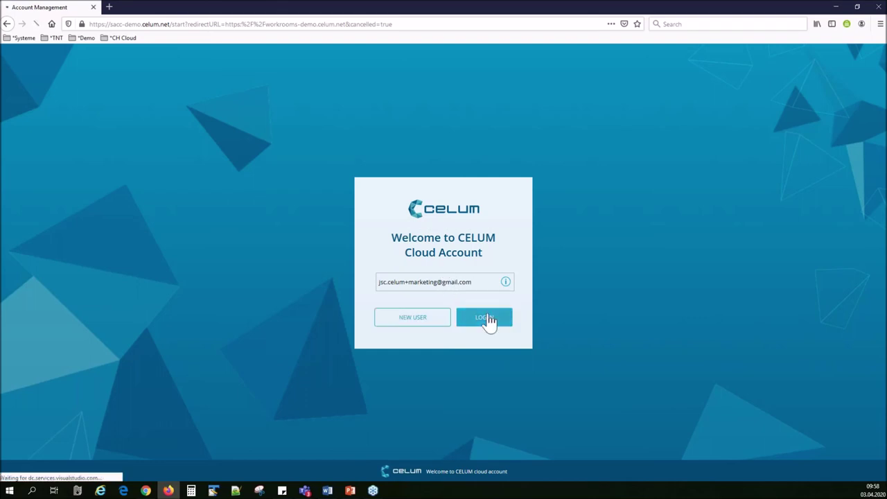
left_click(490, 317)
left_click(490, 316)
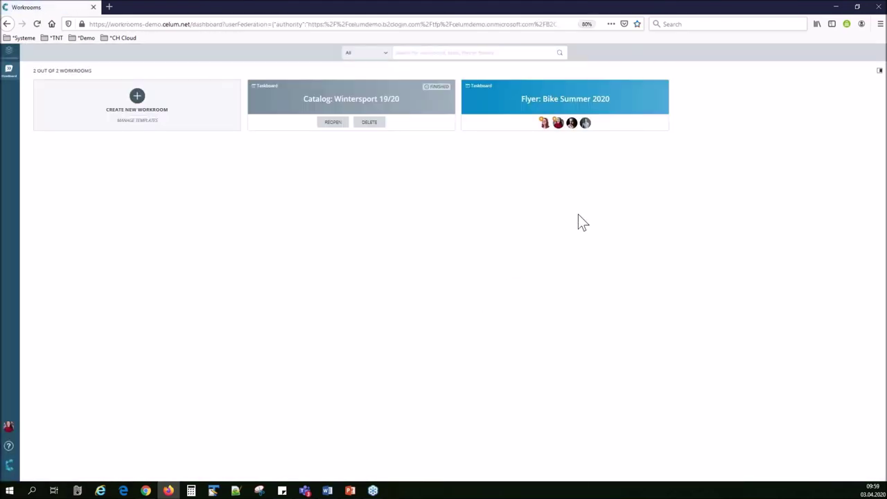
left_click(878, 74)
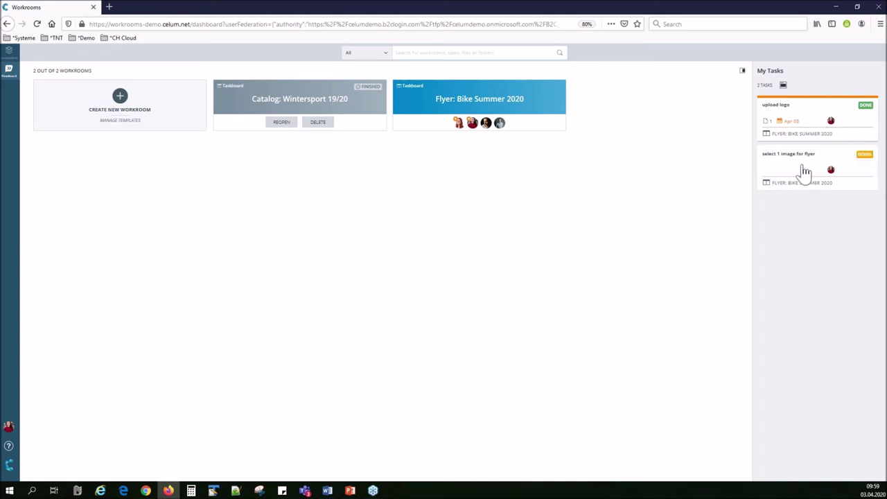
In the Flyer workroom, move the crop task to DONE and mark the photo-upload task done.
left_click(540, 109)
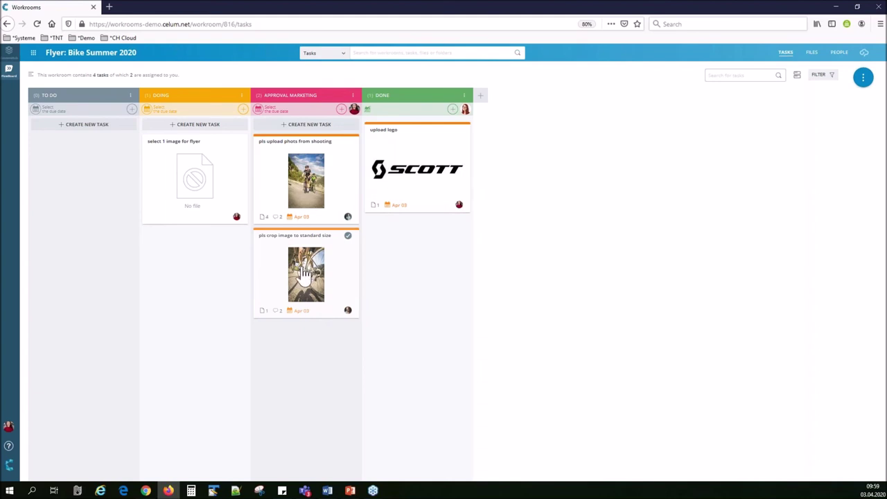
left_click(303, 272)
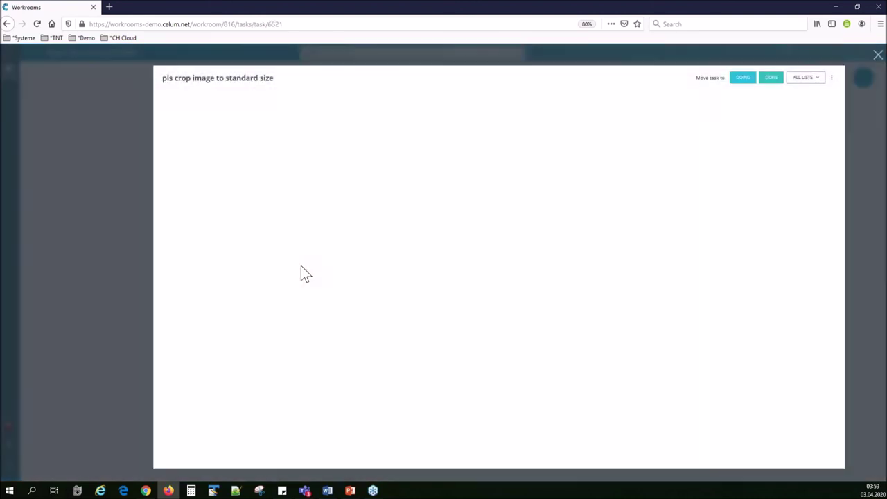
left_click(192, 217)
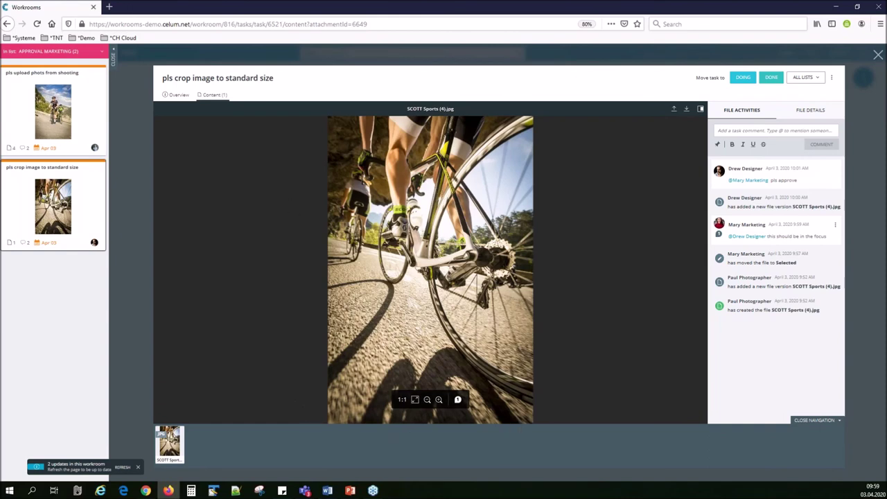
left_click(807, 77)
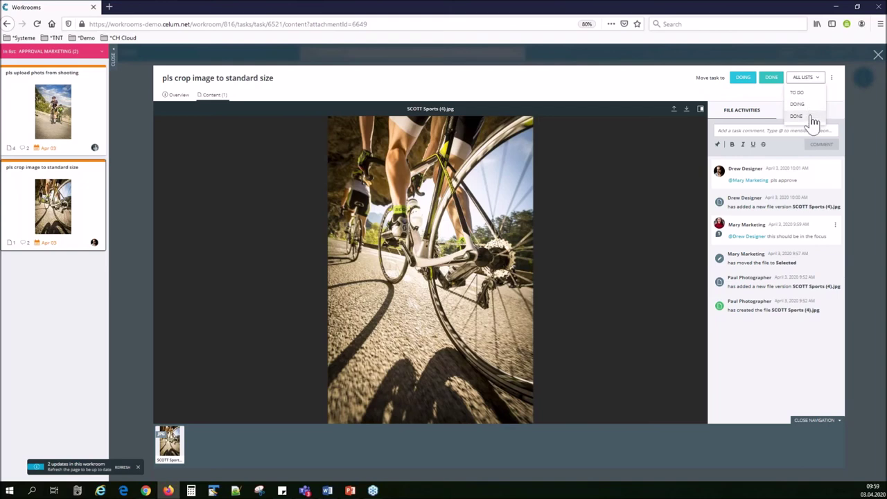
left_click(810, 118)
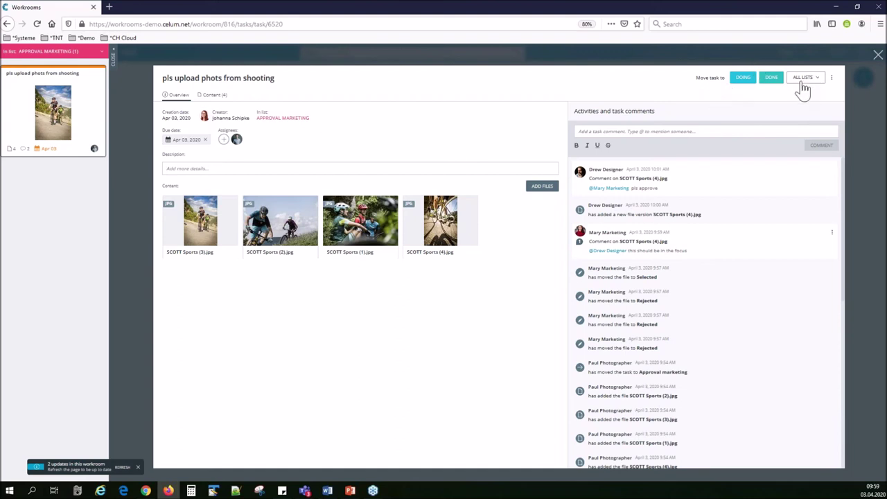
left_click(771, 79)
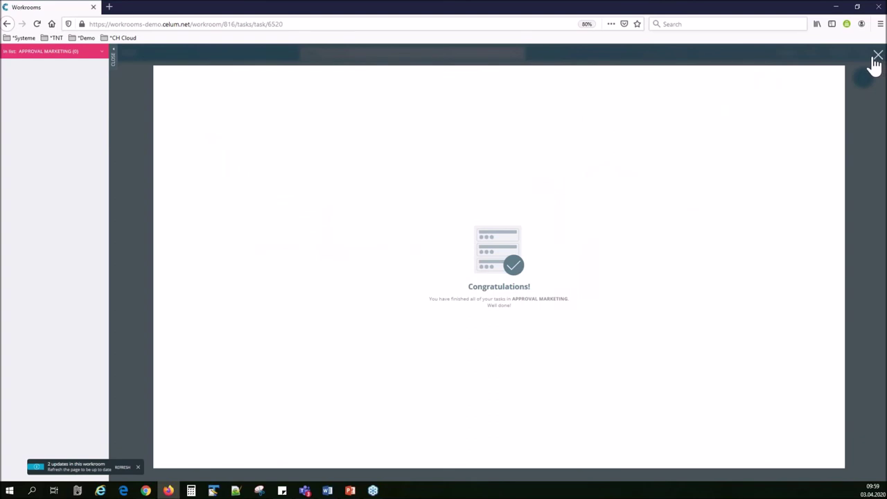
left_click(878, 55)
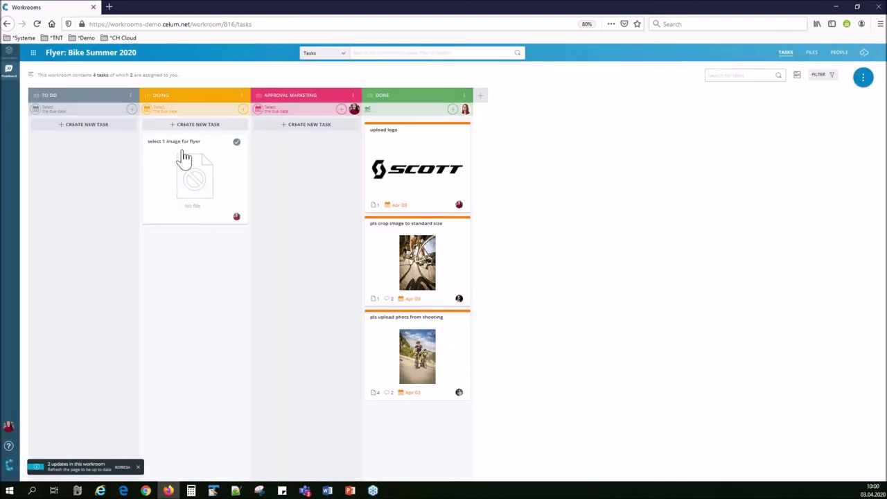
Drag 'select 1 image for flyer' into DONE and add a 'pls create final flyer' task in TO DO.
left_click_drag(188, 166, 410, 322)
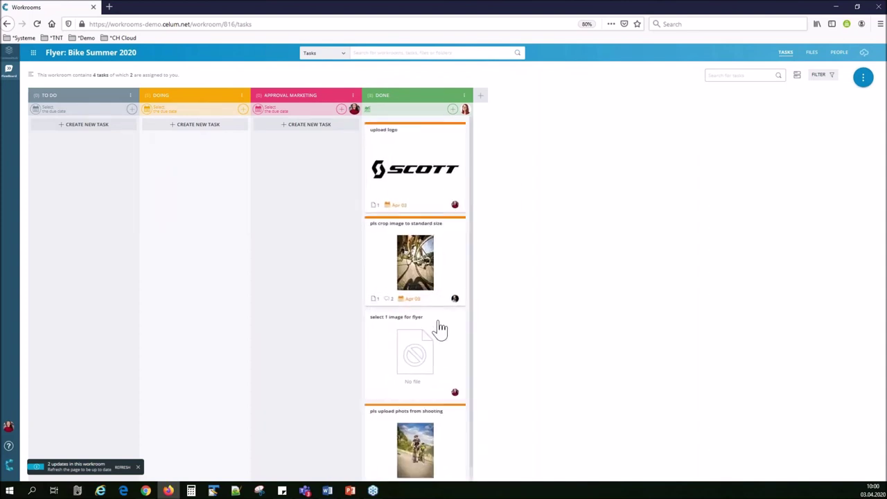
left_click(108, 126)
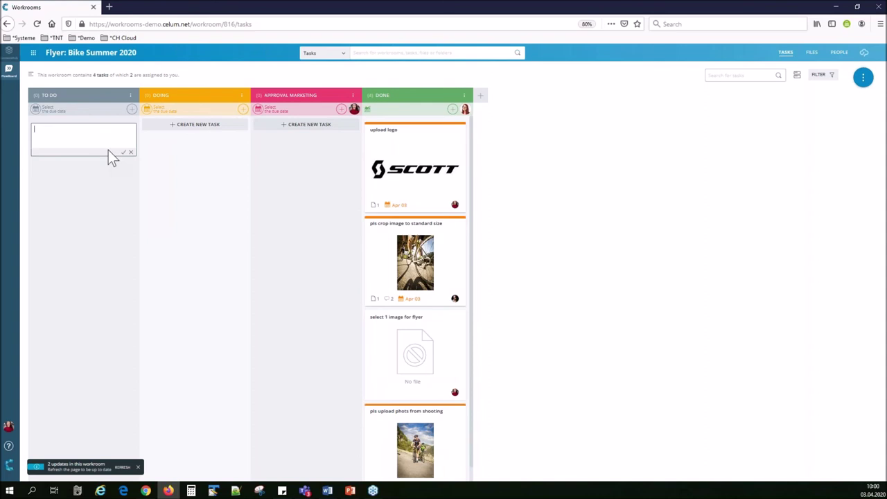
type("pls create final flyer")
key("Return")
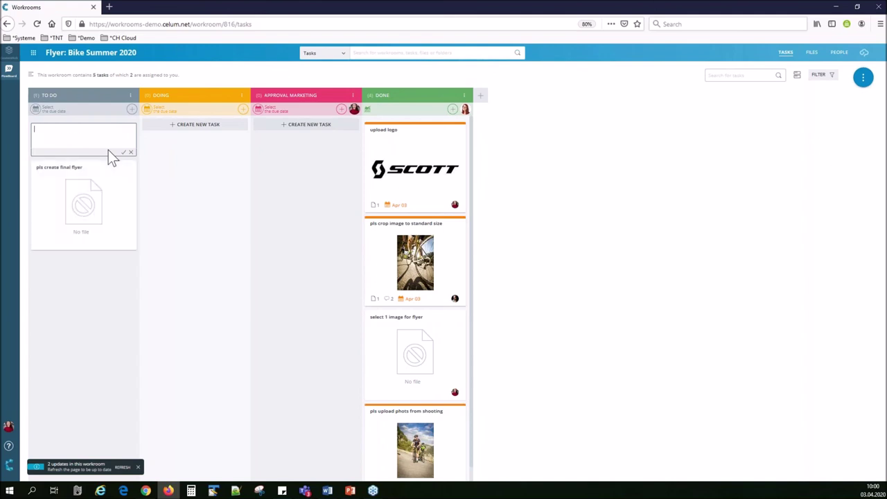
Assign the final-flyer task to the designer with an Apr 30 due date.
left_click(104, 188)
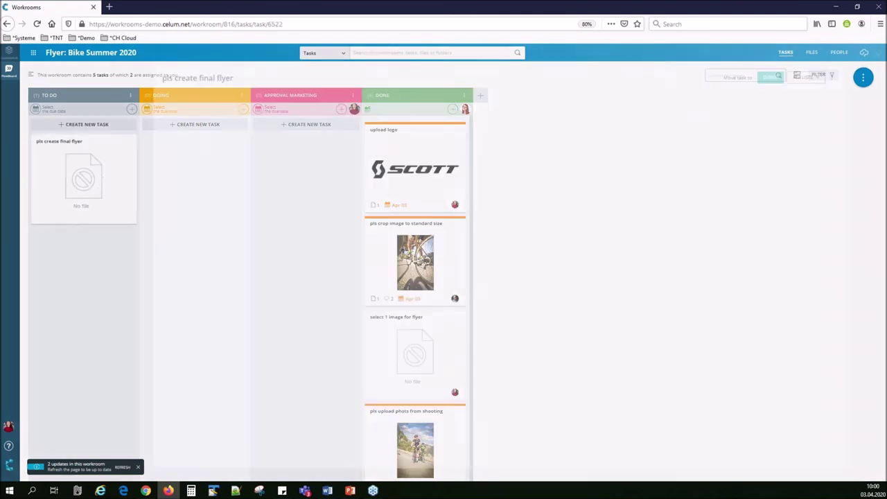
left_click(221, 140)
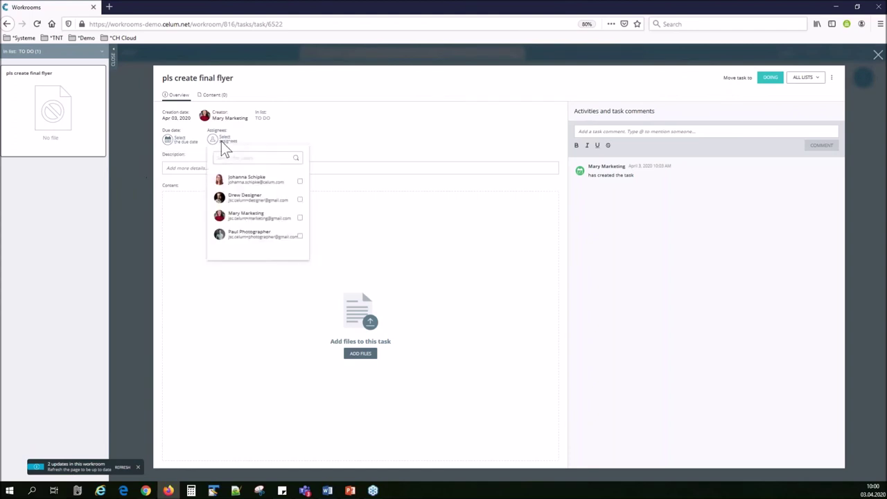
left_click(299, 199)
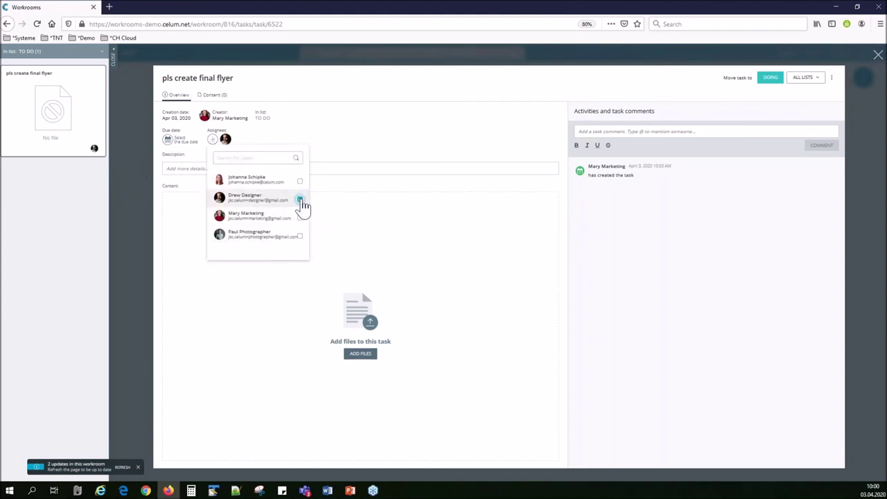
left_click(185, 145)
left_click(271, 254)
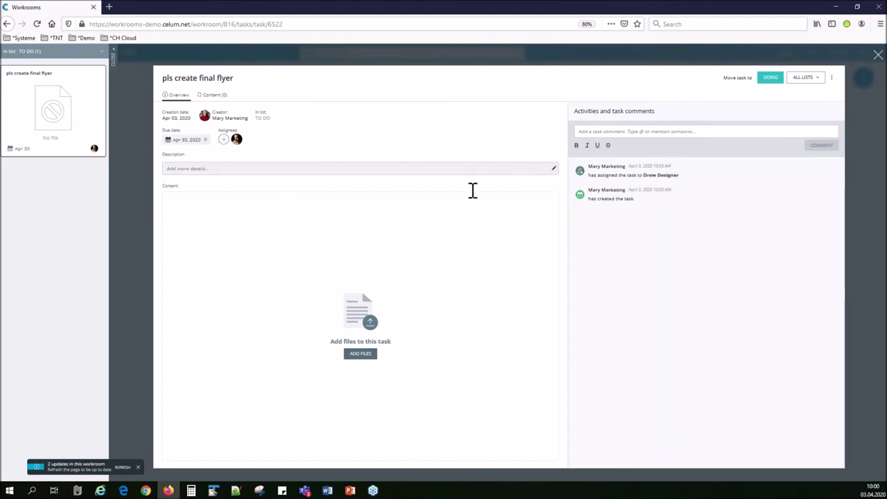
Attach Scott_Logo.png and SCOTT Sports (4).jpg to the final-flyer task.
left_click(360, 353)
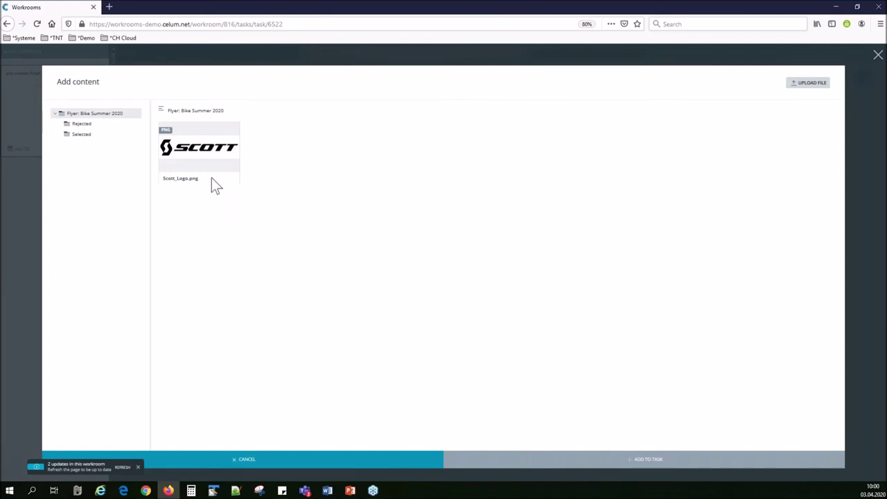
left_click(199, 154)
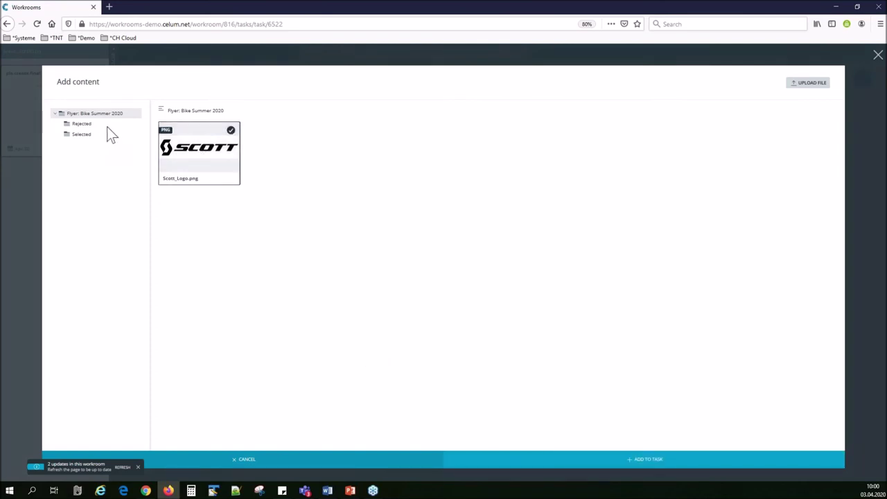
left_click(82, 135)
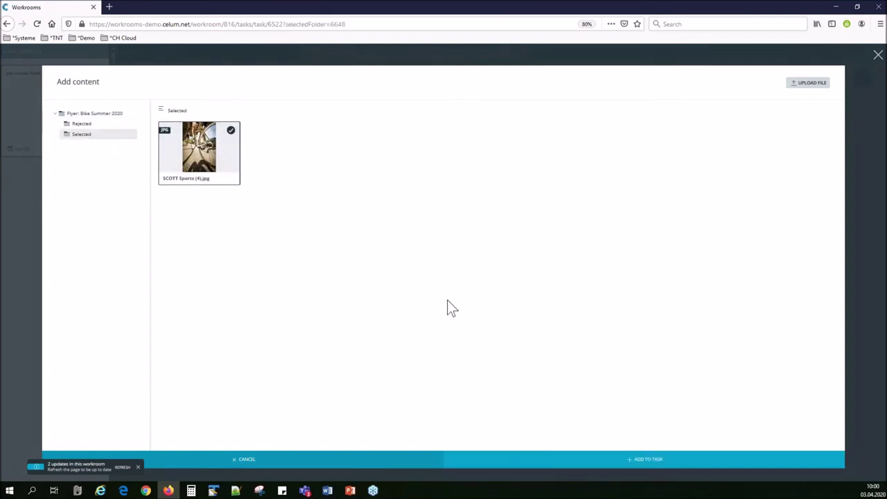
left_click(648, 460)
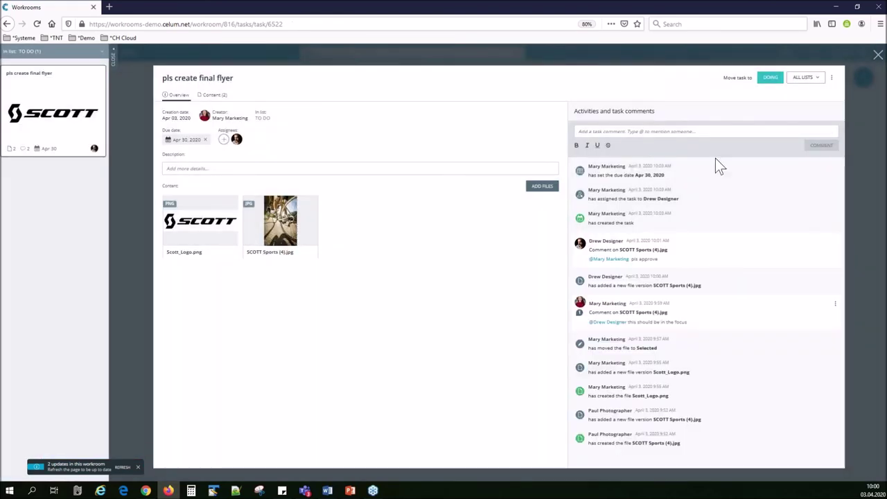
left_click(877, 55)
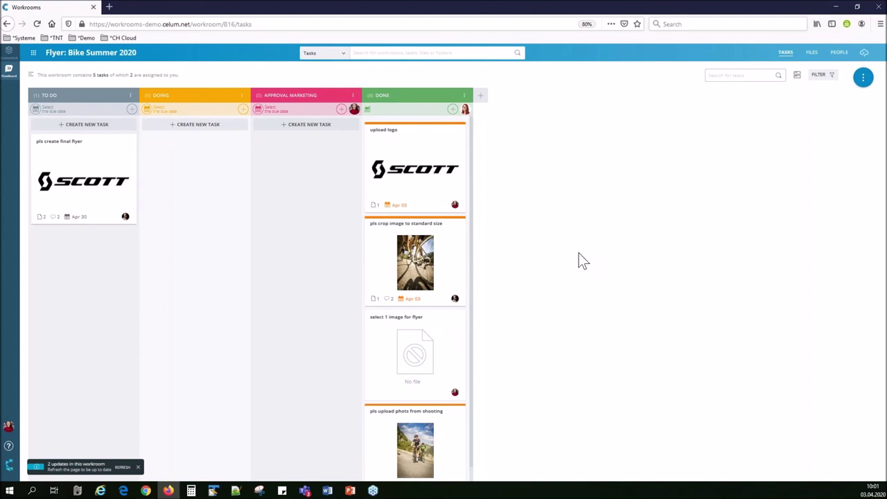
Dismiss the update notice and the CELUM Drive offer, then return to the dashboard.
left_click(137, 467)
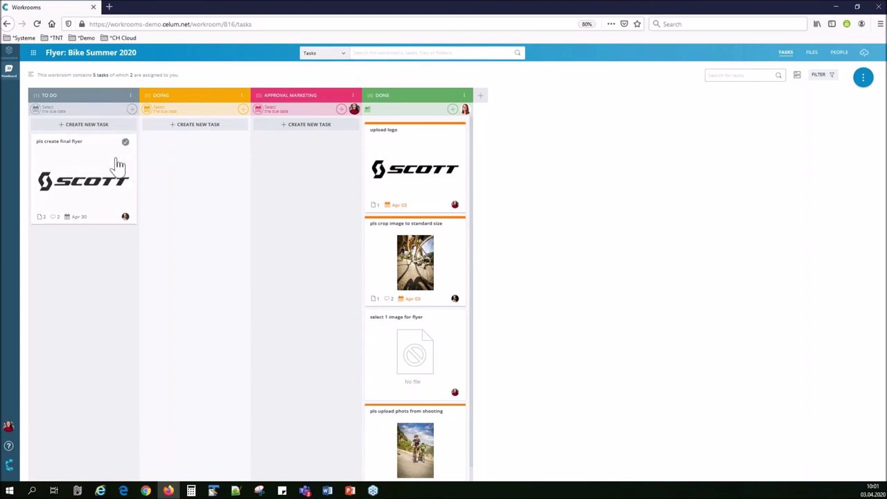
left_click_drag(88, 169, 95, 204)
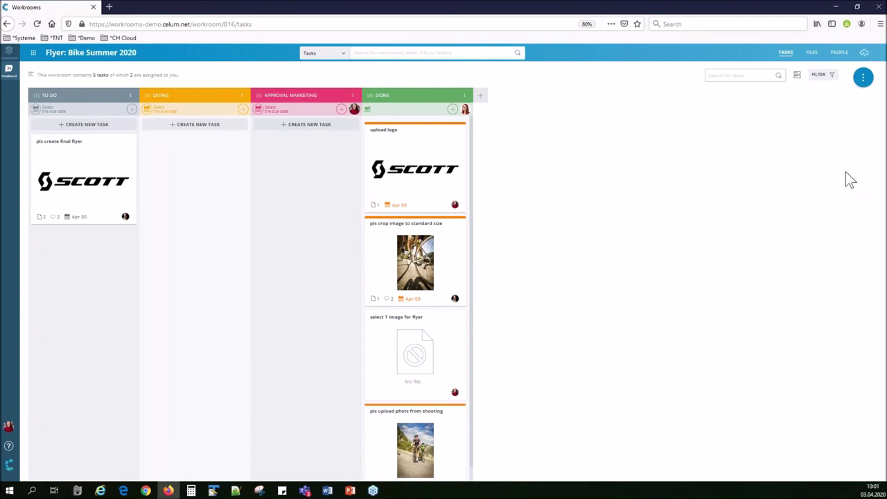
left_click(864, 54)
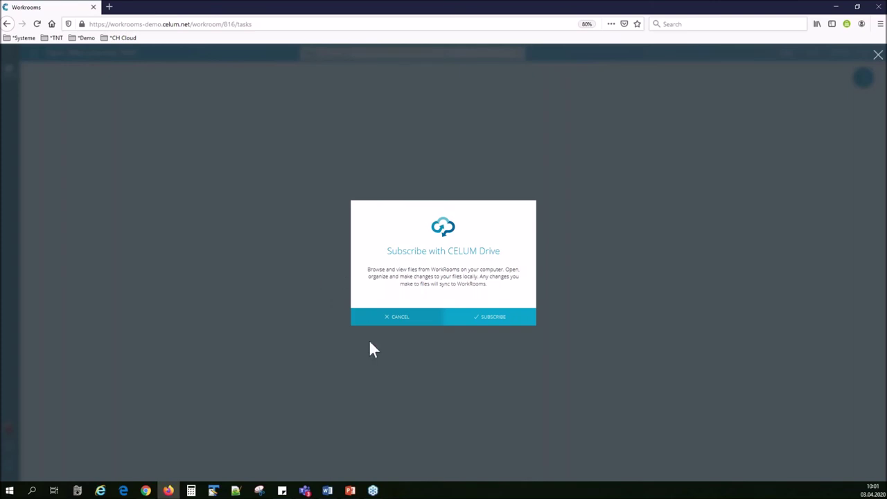
left_click(395, 316)
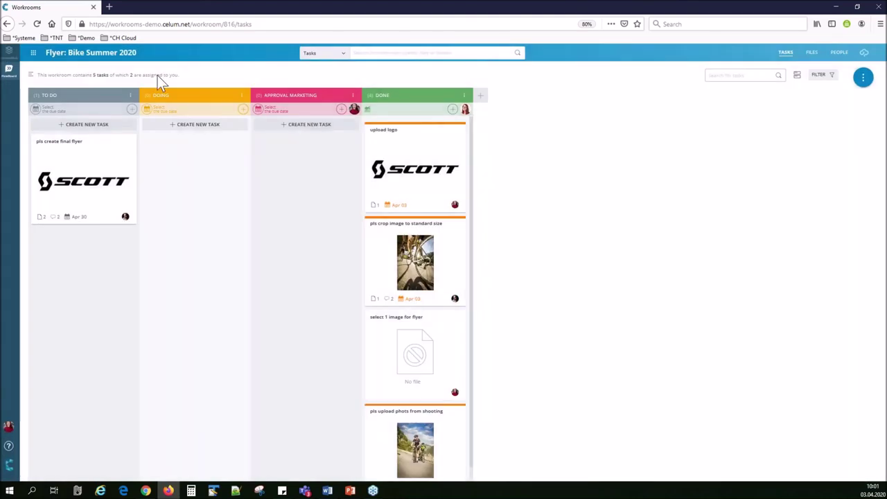
left_click(33, 53)
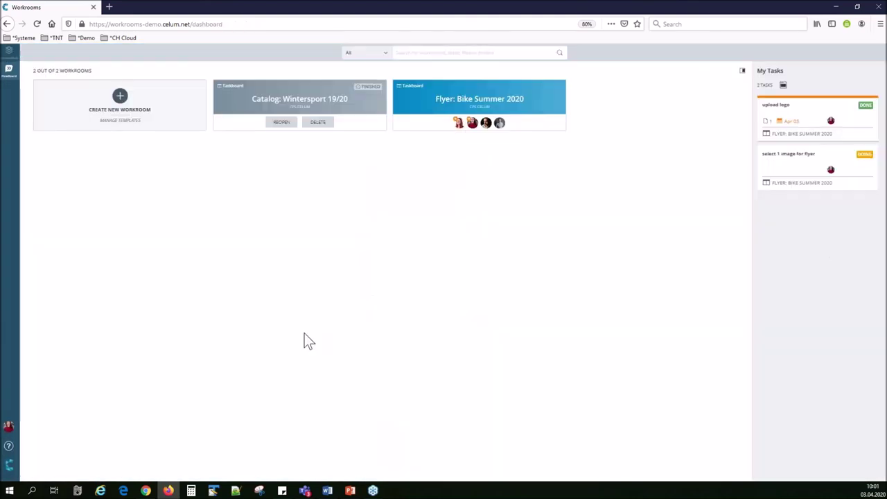
Collapse My Tasks, switch to the Chrome window and open its workrooms dashboard.
left_click(742, 71)
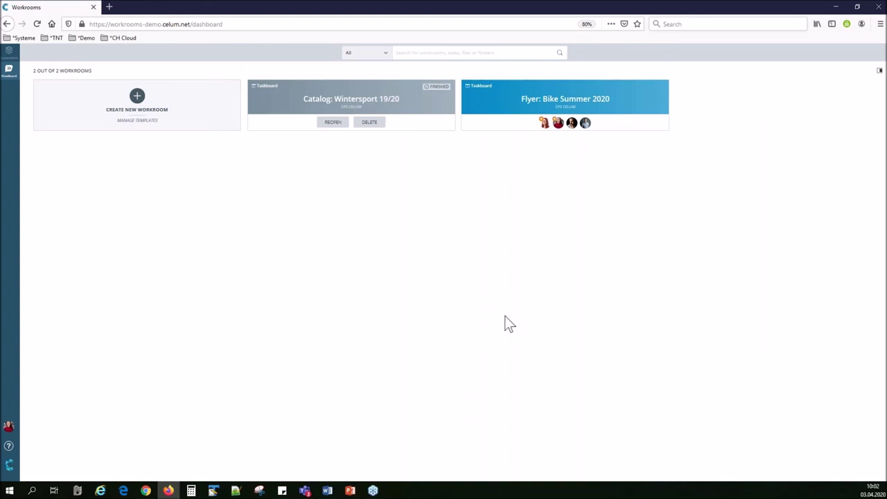
left_click(145, 491)
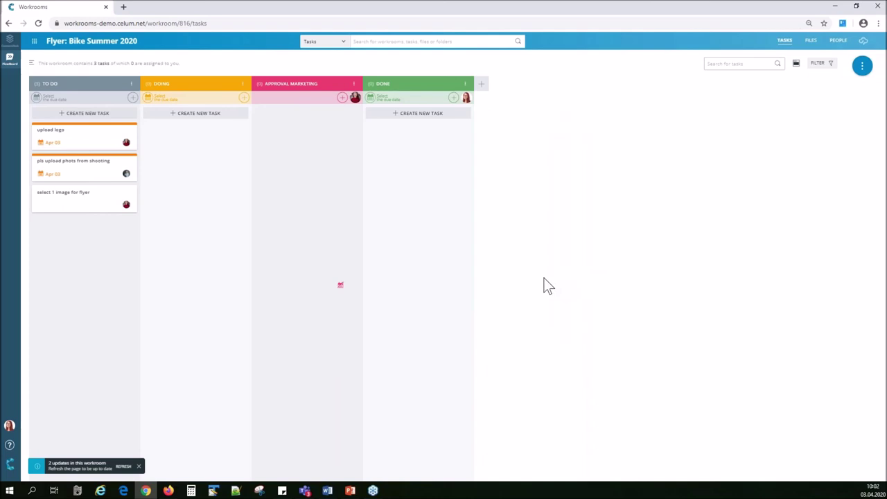
left_click(53, 46)
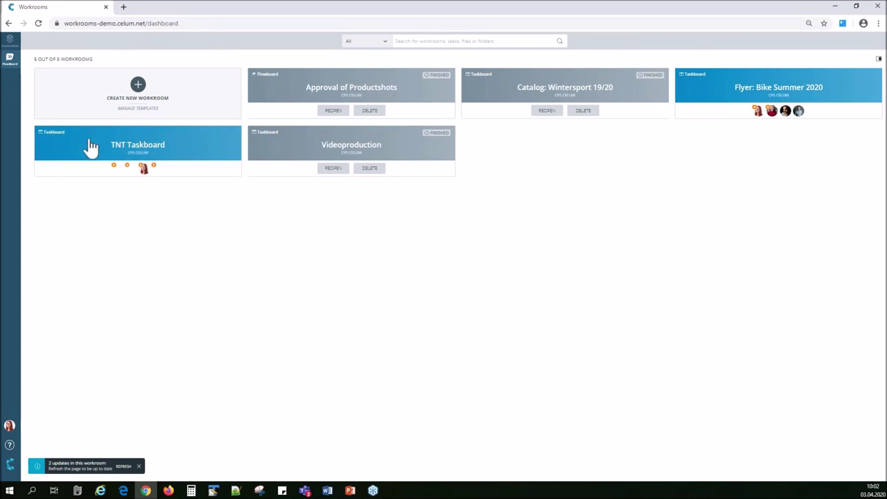
Open the TNT Taskboard, refresh it, and reopen it from the dashboard.
left_click(125, 152)
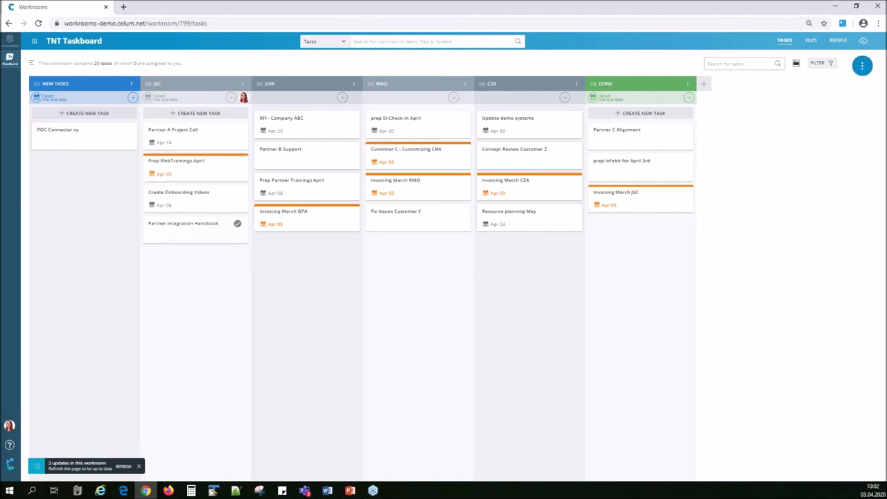
left_click(127, 466)
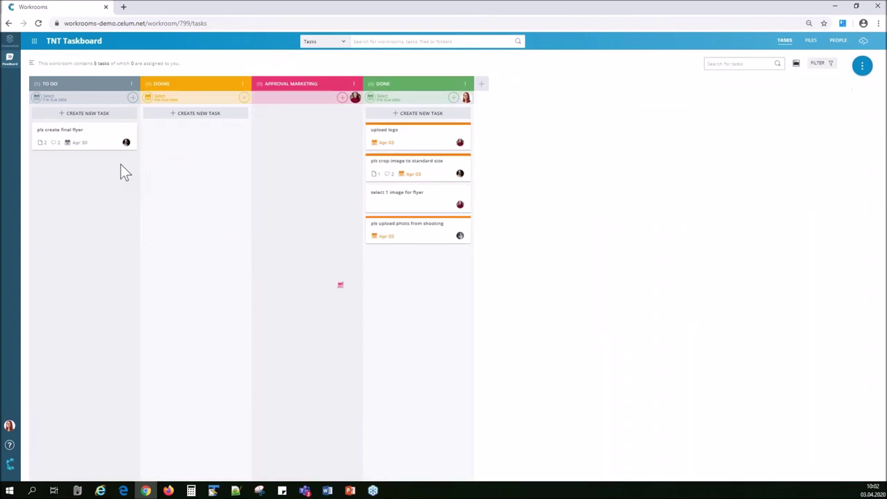
left_click(34, 41)
left_click(174, 153)
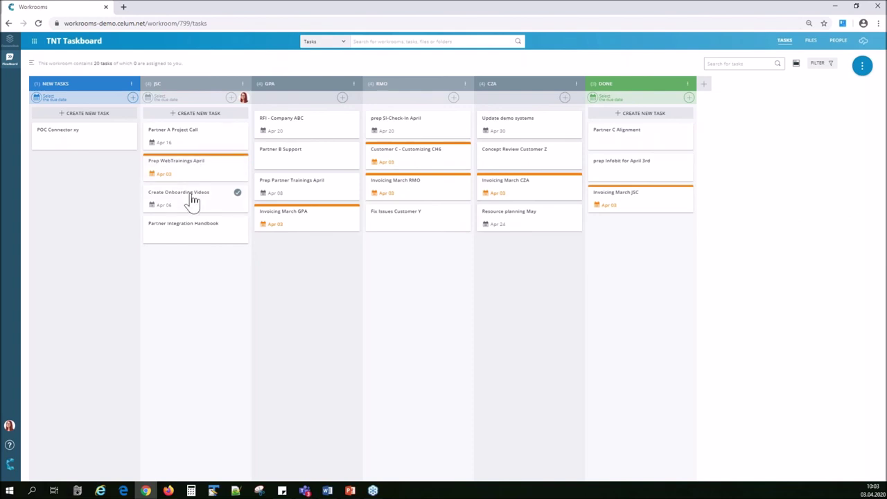
Place Prep WebTrainings April below Create Onboarding Videos, return to the dashboard, then switch to PowerPoint.
left_click_drag(164, 174, 161, 226)
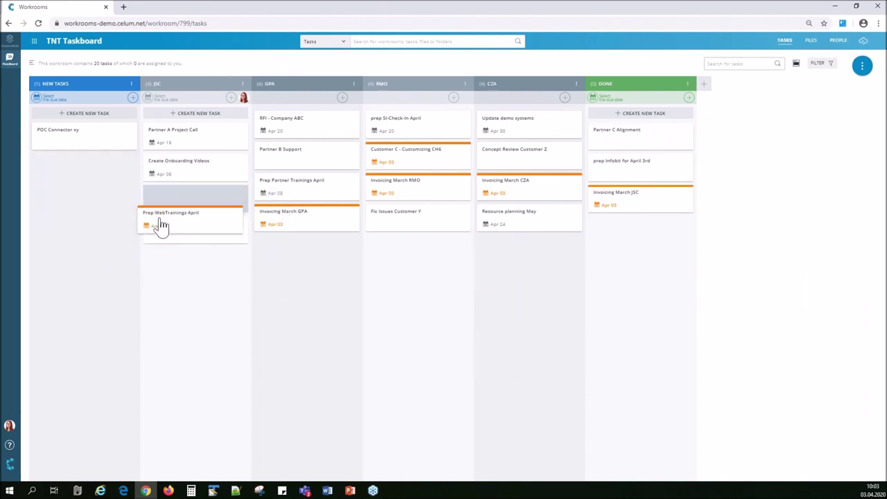
left_click_drag(315, 191, 308, 194)
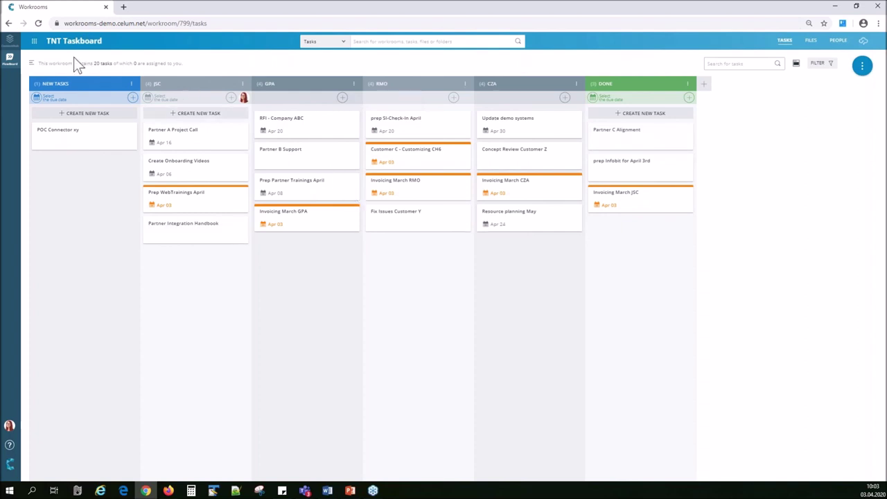
left_click(35, 42)
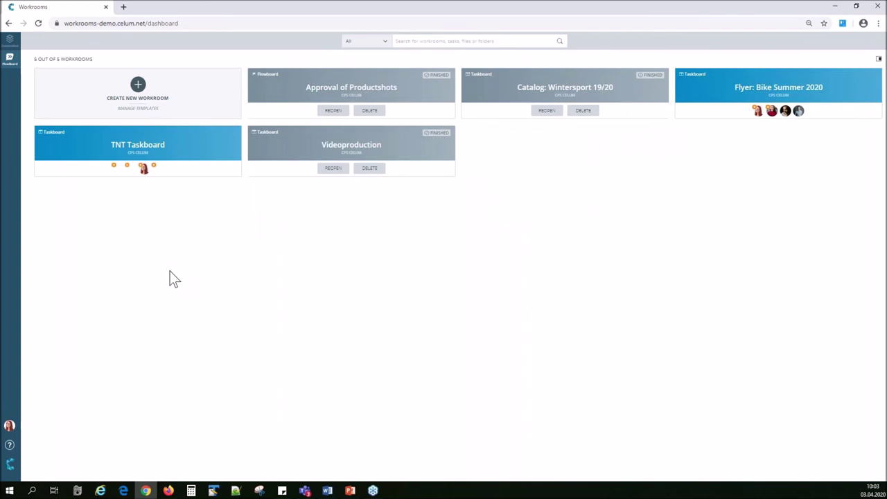
mouse_move(164, 492)
key("alt+Tab")
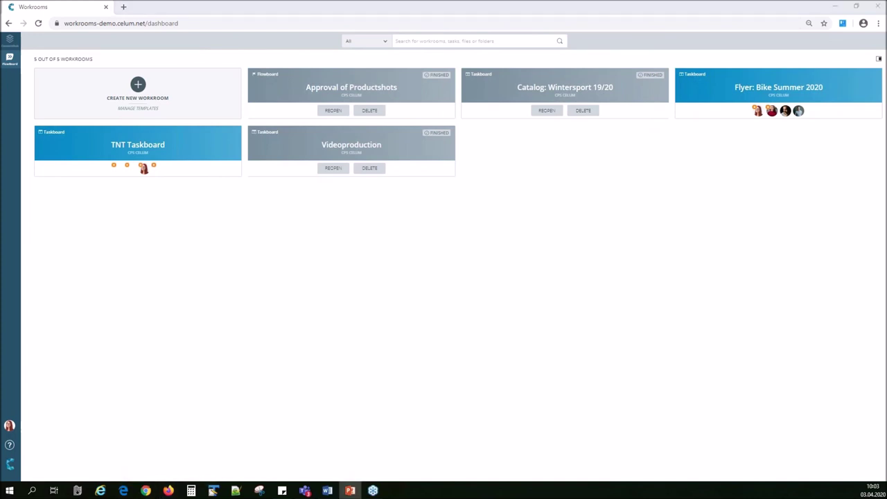